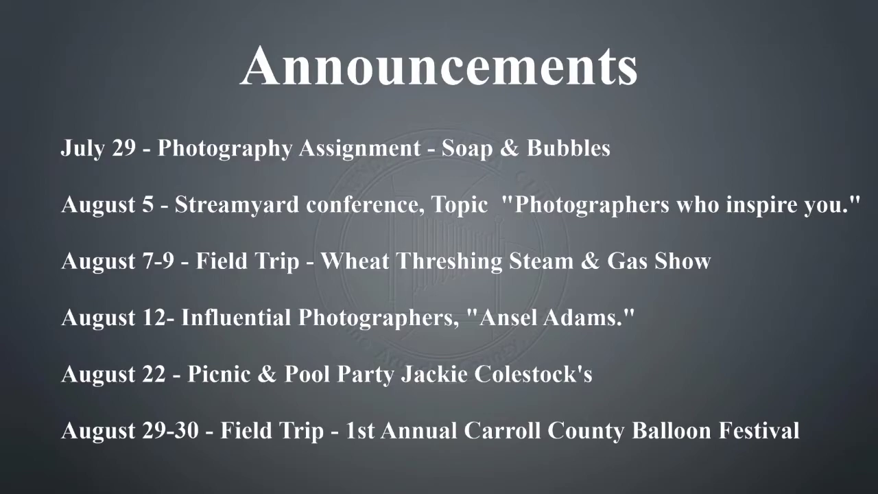
# Lasso around the partial pink flower cut off at the photo's left edge.
pyautogui.press('Right')
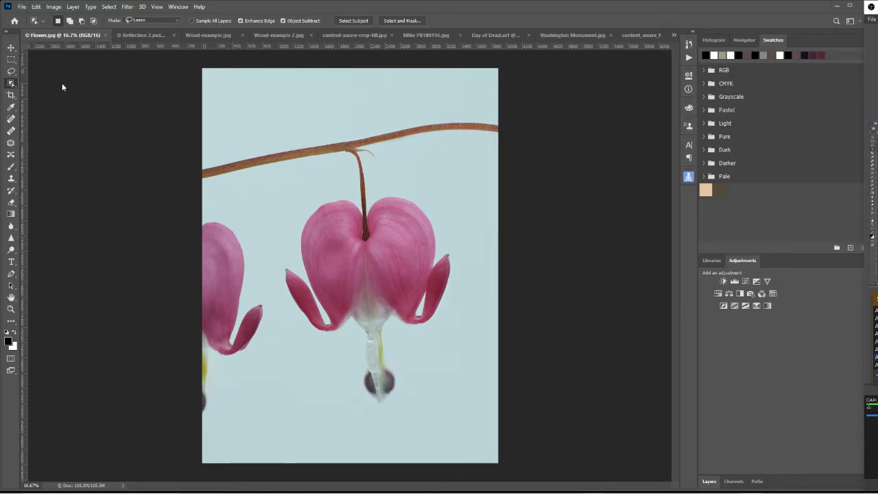
pyautogui.click(11, 72)
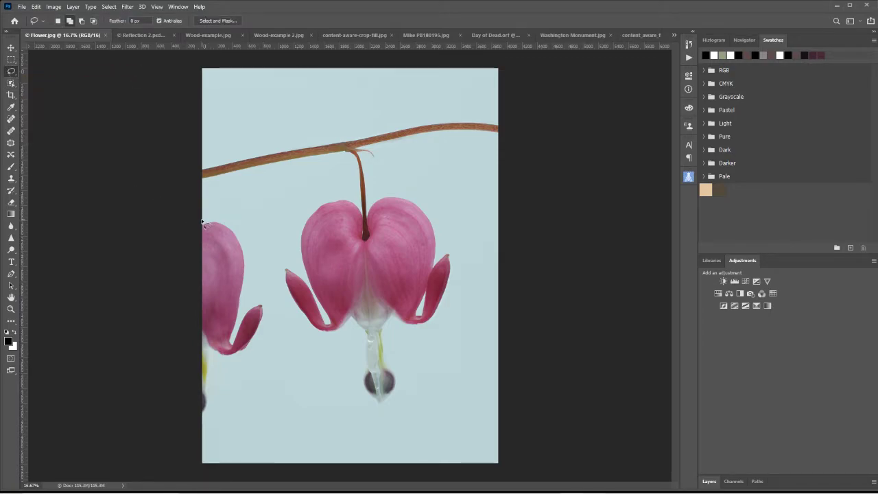
pyautogui.moveTo(203, 217)
pyautogui.mouseDown()
pyautogui.moveTo(246, 233)
pyautogui.moveTo(245, 303)
pyautogui.moveTo(260, 299)
pyautogui.moveTo(266, 309)
pyautogui.moveTo(245, 356)
pyautogui.moveTo(215, 363)
pyautogui.moveTo(213, 406)
pyautogui.moveTo(196, 419)
pyautogui.moveTo(168, 352)
pyautogui.moveTo(157, 217)
pyautogui.mouseUp()
pyautogui.click(35, 7)
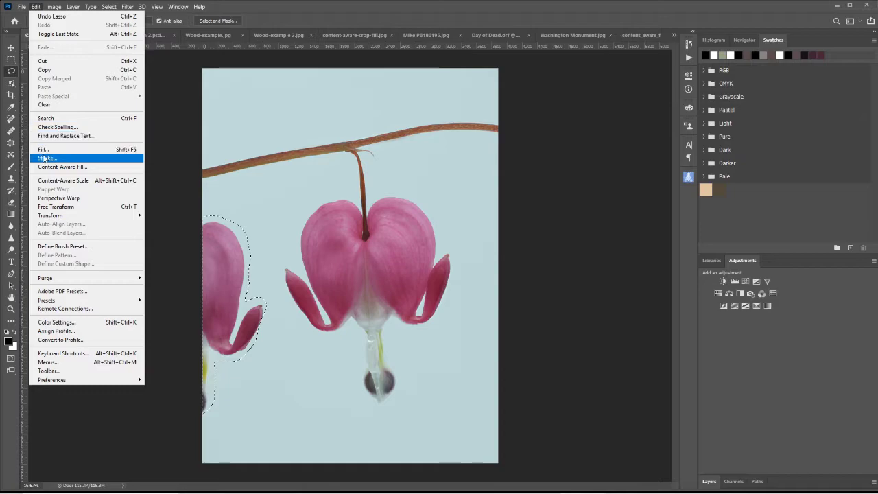
# Content-Aware fill the lassoed flower so pale blue background replaces it.
pyautogui.click(107, 150)
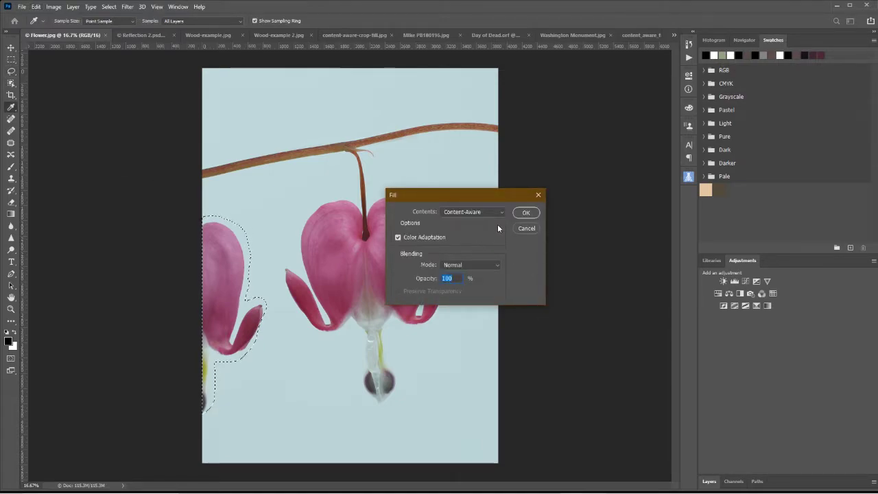
pyautogui.moveTo(493, 198); pyautogui.dragTo(580, 184)
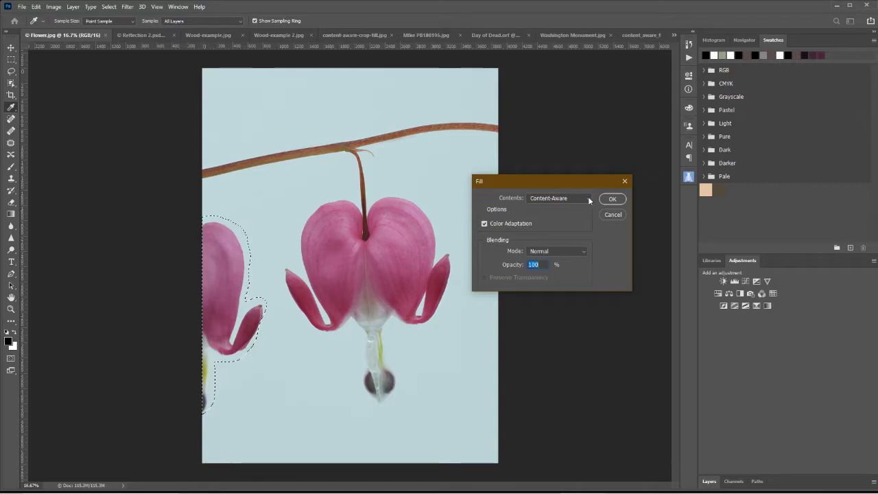
pyautogui.click(588, 197)
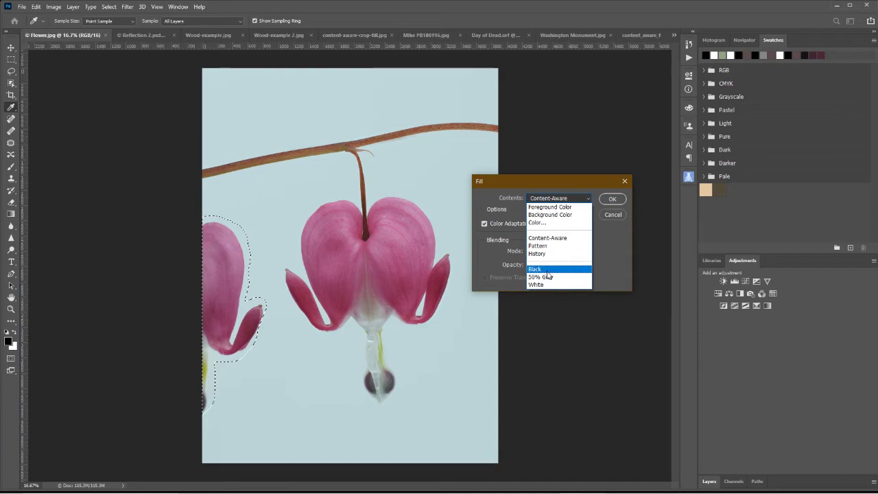
pyautogui.click(564, 238)
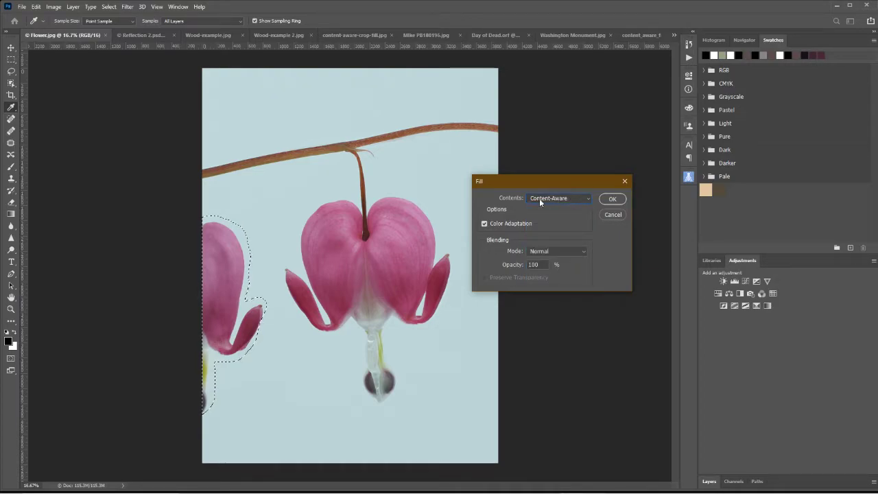
pyautogui.click(613, 199)
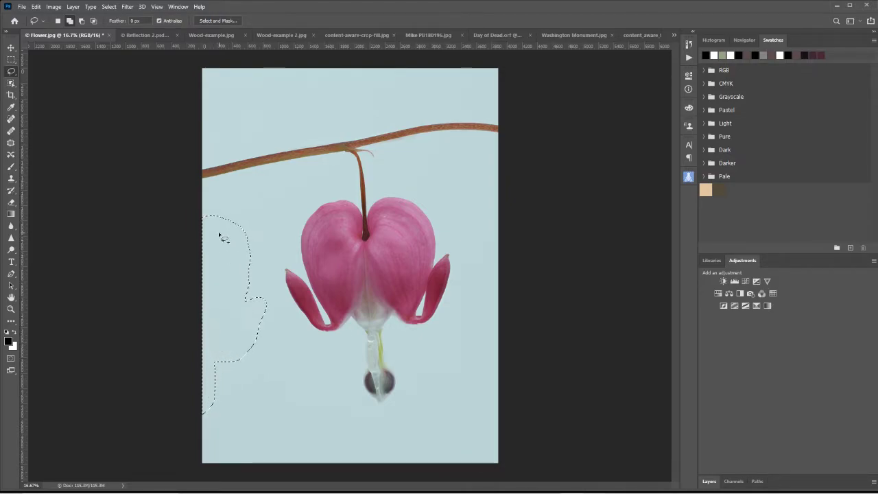
# Deselect the filled area with Ctrl+D.
pyautogui.hotkey('ctrl', 'd')
# Switch to Reflection 2.psd, zoom in slightly, and pick the Spot Healing Brush.
pyautogui.click(148, 36)
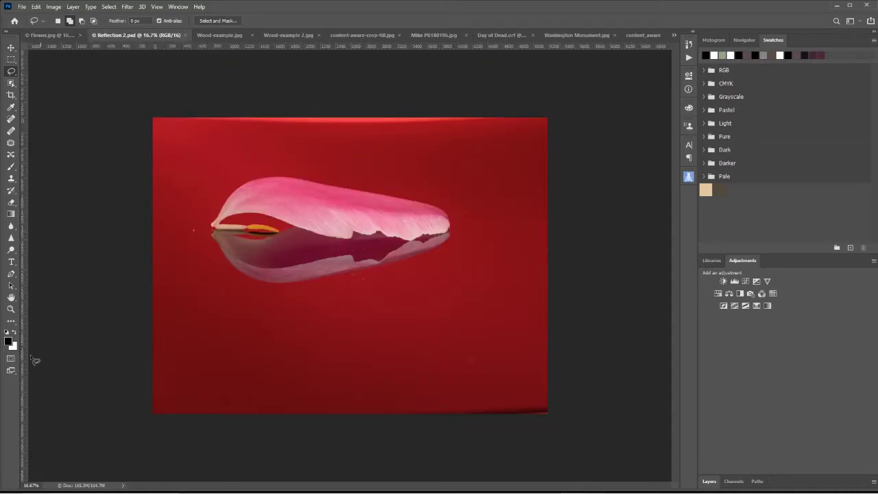
pyautogui.click(10, 309)
pyautogui.moveTo(273, 324); pyautogui.dragTo(325, 278)
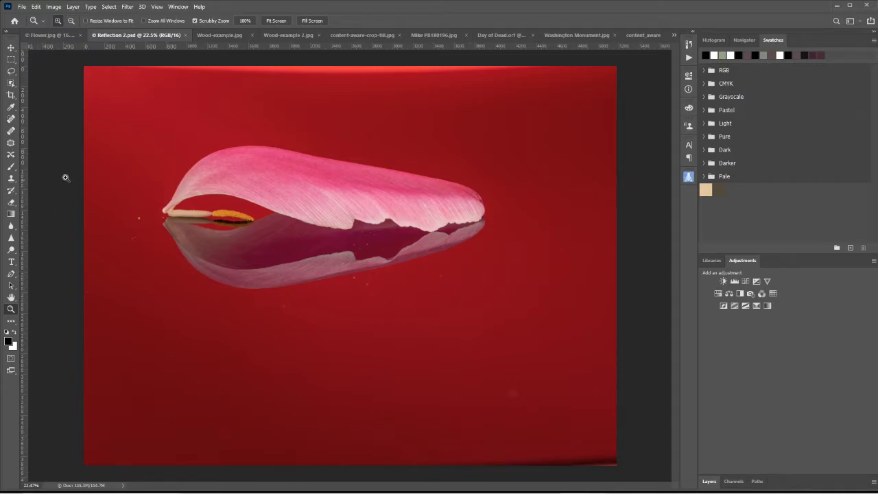
pyautogui.click(10, 119)
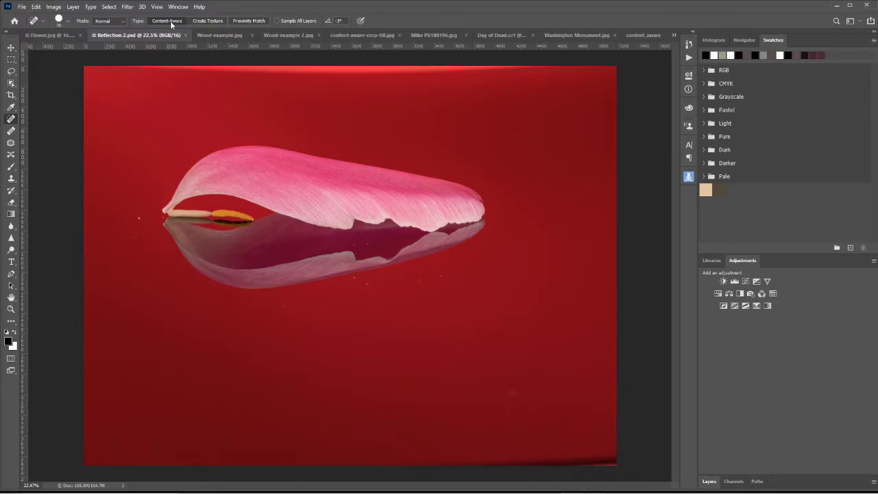
# Zoom in on the petal tip and heal the dust speck to its left.
pyautogui.click(11, 308)
pyautogui.moveTo(130, 298); pyautogui.dragTo(164, 270)
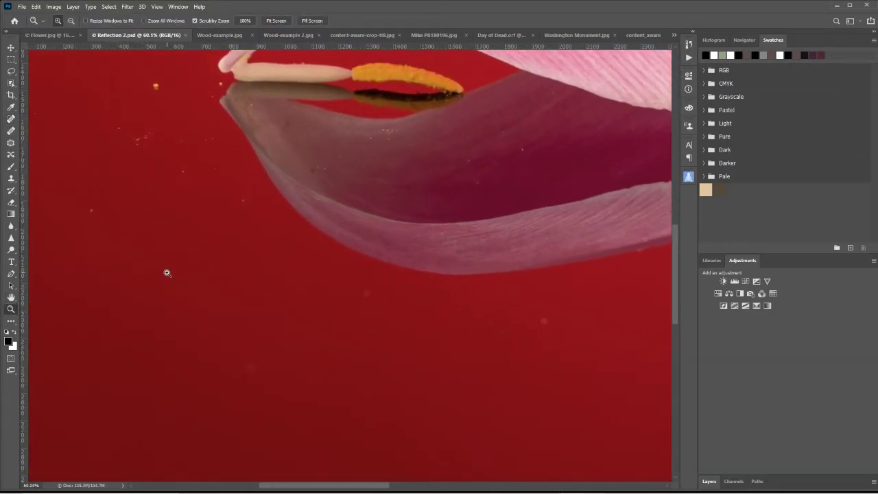
pyautogui.moveTo(674, 263); pyautogui.dragTo(675, 248)
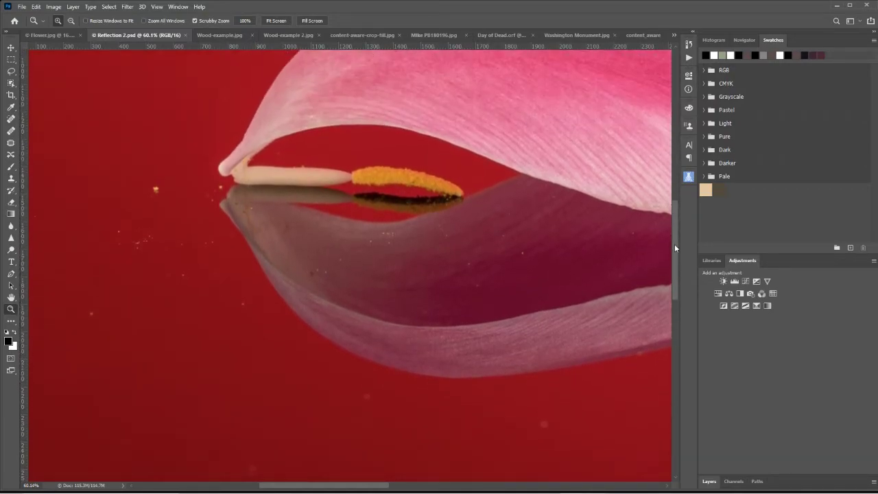
pyautogui.click(12, 119)
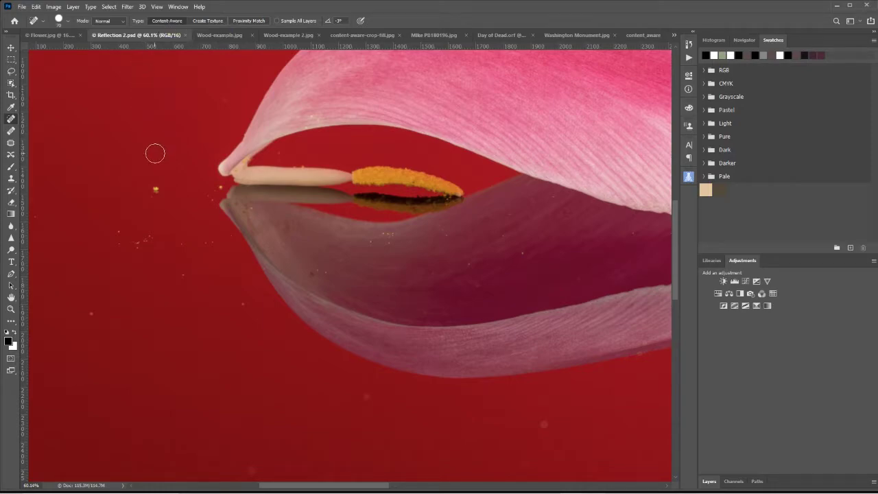
pyautogui.click(155, 188)
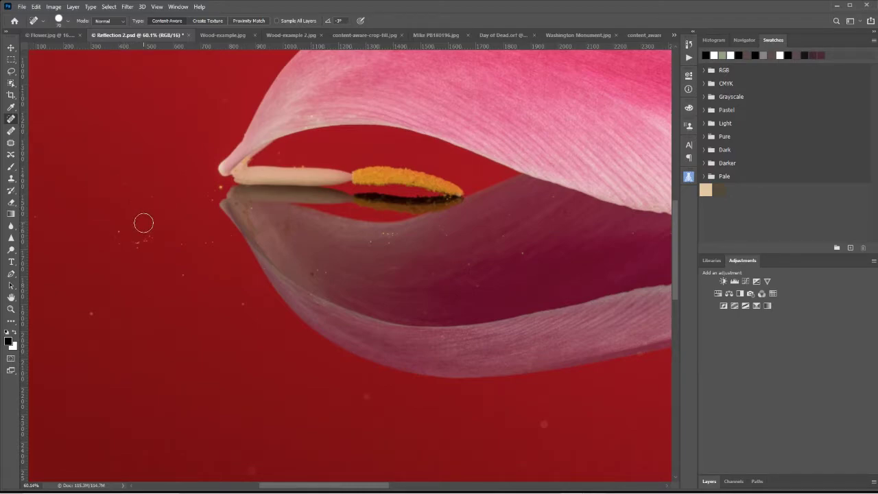
# Resize the brush and heal the pollen specks and a small red-background speck.
pyautogui.press('[')
pyautogui.press('[')
pyautogui.press('[')
pyautogui.press('[')
pyautogui.press(']')
pyautogui.press(']')
pyautogui.press(']')
pyautogui.press('[')
pyautogui.press('[')
pyautogui.press('[')
pyautogui.press('[')
pyautogui.moveTo(140, 229); pyautogui.dragTo(143, 240)
pyautogui.press(']')
pyautogui.press(']')
pyautogui.click(543, 424)
pyautogui.press('[')
pyautogui.click(11, 308)
# Zoom in on the stamen's reflection and heal the specks on the reflected petal.
pyautogui.moveTo(255, 249); pyautogui.dragTo(273, 242)
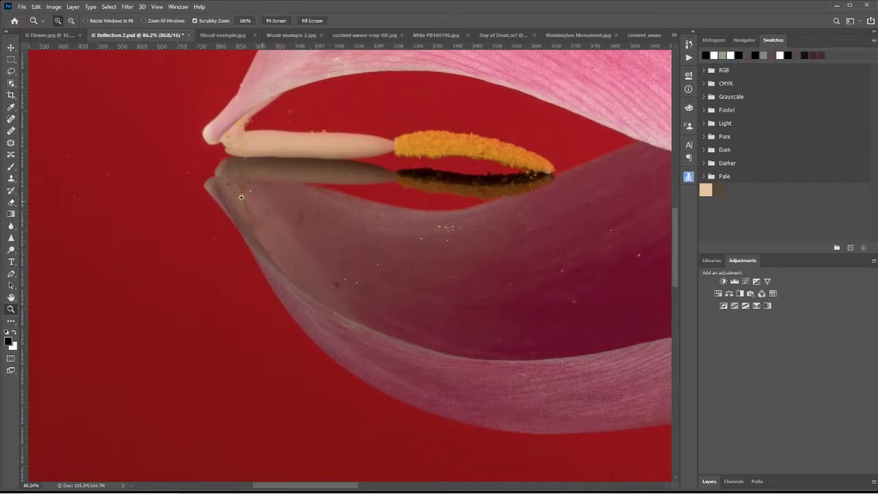
pyautogui.click(11, 120)
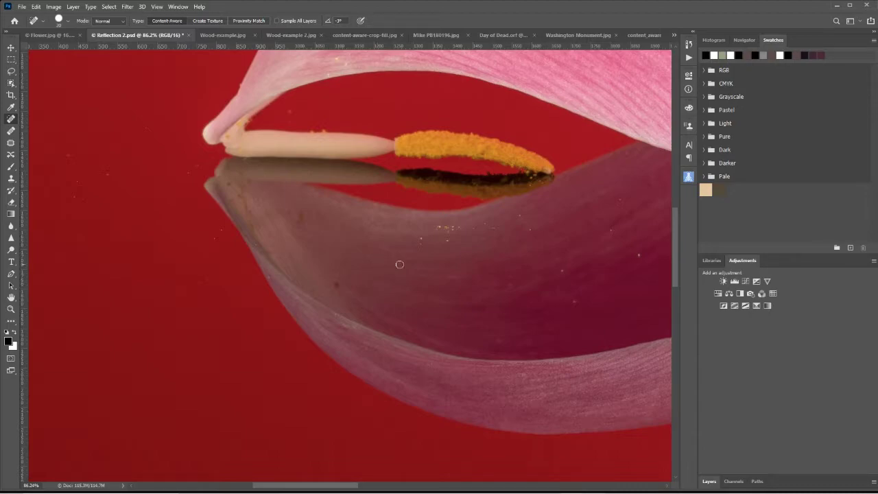
pyautogui.click(421, 238)
pyautogui.click(446, 241)
pyautogui.click(563, 270)
pyautogui.click(610, 230)
pyautogui.click(619, 198)
pyautogui.click(520, 215)
pyautogui.click(492, 228)
pyautogui.click(486, 223)
# Heal specks on the red background, reflection edge, petal edge and a row of spots.
pyautogui.click(65, 155)
pyautogui.click(143, 128)
pyautogui.moveTo(222, 229); pyautogui.dragTo(218, 236)
pyautogui.click(289, 113)
pyautogui.moveTo(439, 228); pyautogui.dragTo(467, 229)
# Heal specks on the lower reflection, reflected petal and reflected stamen tip.
pyautogui.click(337, 286)
pyautogui.click(300, 217)
pyautogui.click(229, 184)
pyautogui.moveTo(318, 488); pyautogui.dragTo(432, 488)
# Enlarge the brush and heal four dust specks in the red background.
pyautogui.press(']')
pyautogui.press(']')
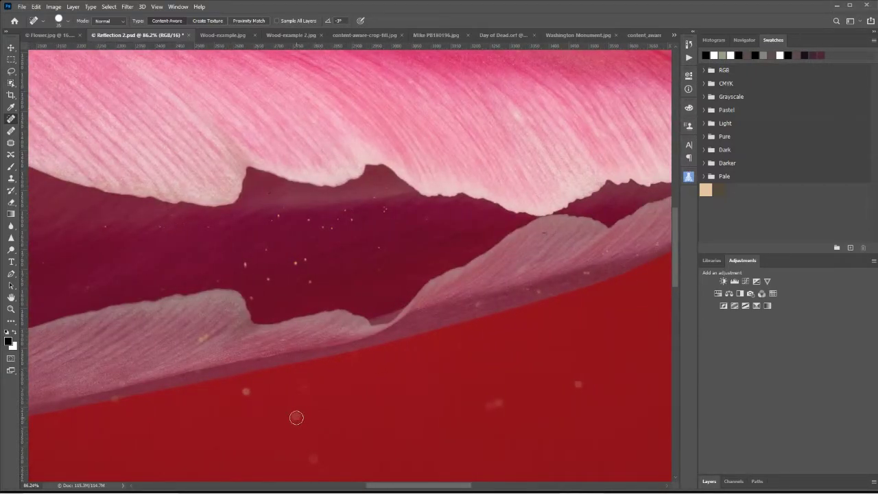
pyautogui.click(294, 415)
pyautogui.click(248, 391)
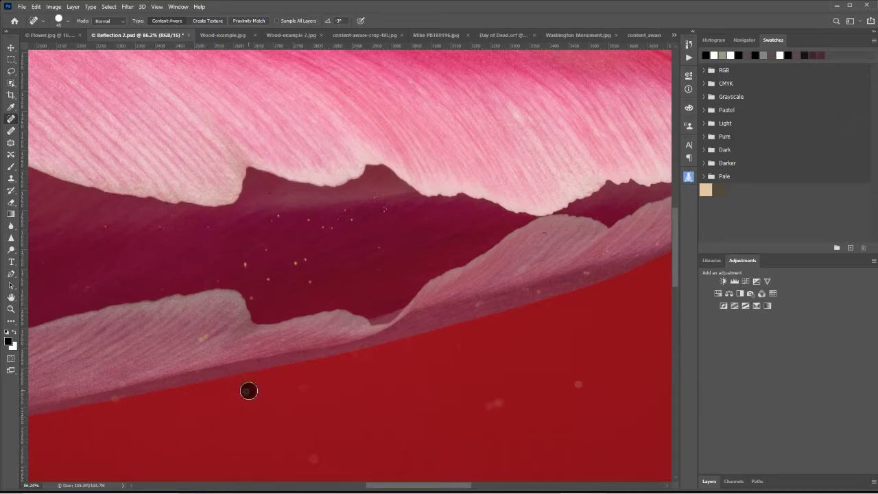
pyautogui.click(305, 386)
pyautogui.click(489, 403)
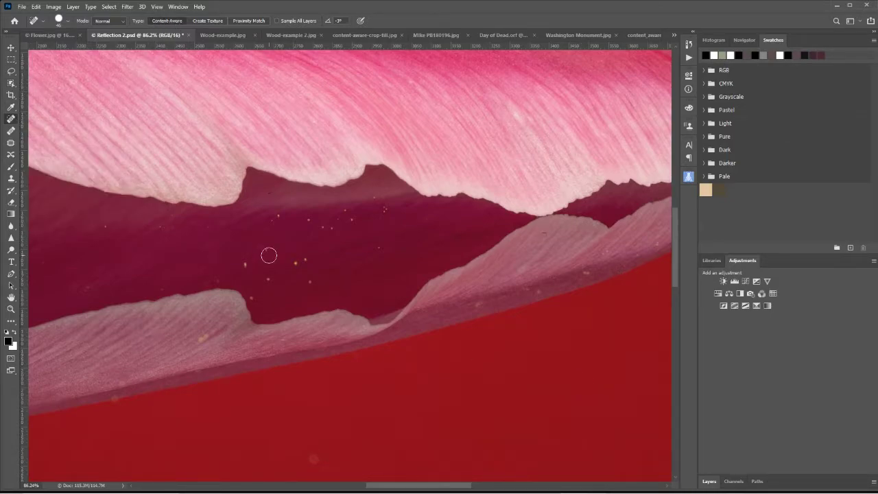
# Heal the remaining small light specks between the petal and its reflection.
pyautogui.click(246, 264)
pyautogui.click(327, 228)
pyautogui.click(268, 278)
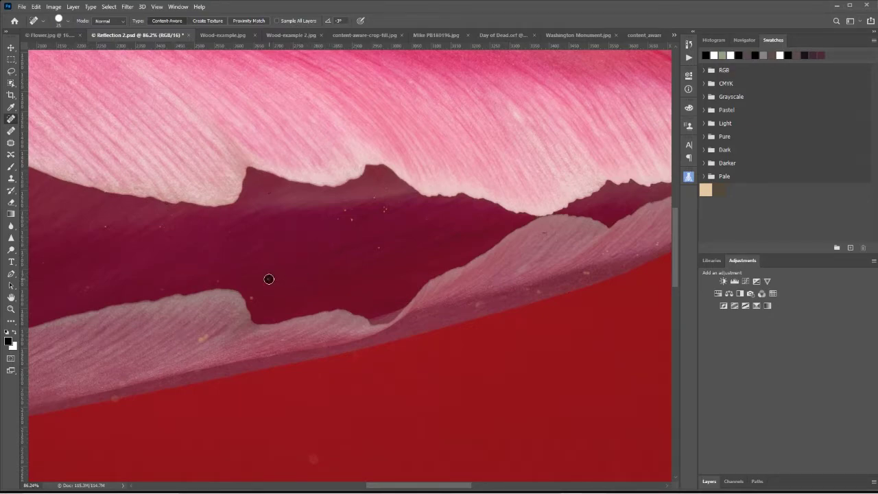
pyautogui.click(345, 210)
pyautogui.click(11, 309)
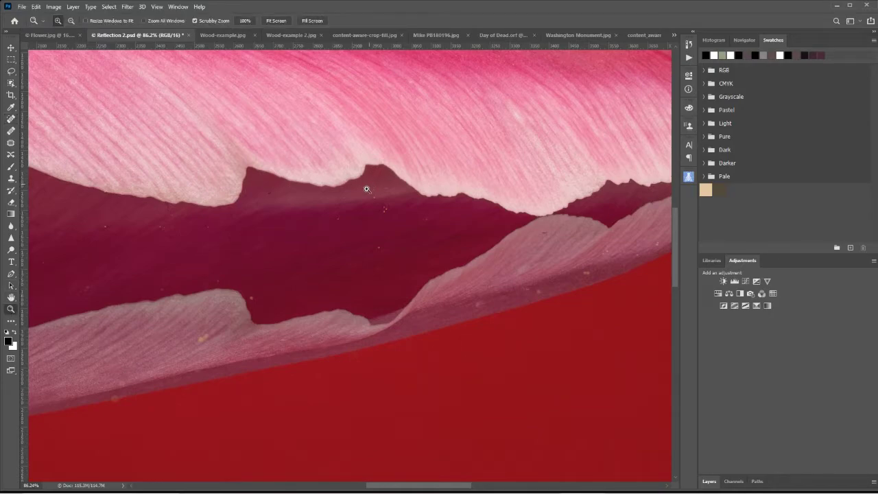
# Zoom out to about 21% to see the whole petal-and-reflection photo.
pyautogui.moveTo(367, 188); pyautogui.dragTo(321, 205)
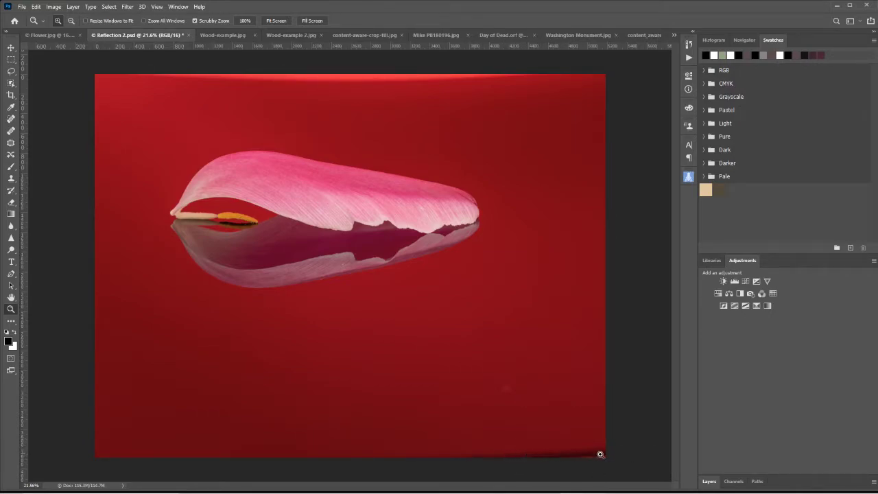
pyautogui.click(11, 71)
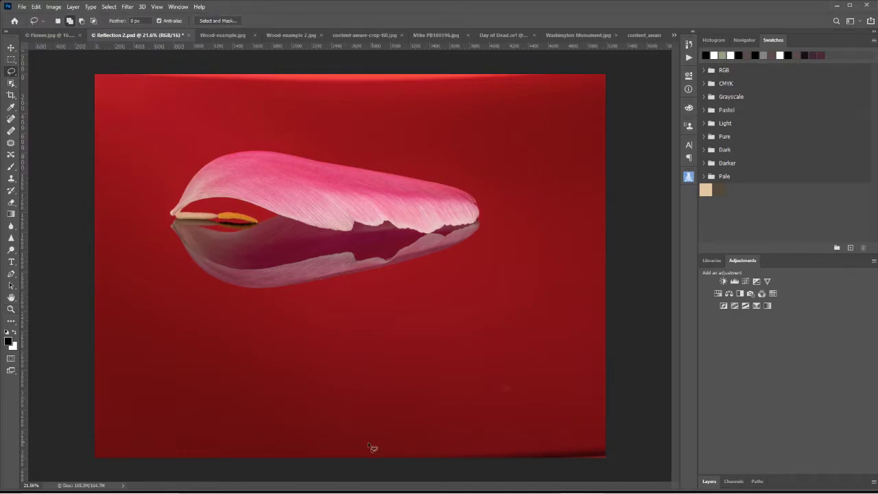
# Lasso the uneven bottom-edge strip and Content-Aware fill it with red background.
pyautogui.moveTo(347, 457)
pyautogui.mouseDown()
pyautogui.moveTo(435, 434)
pyautogui.moveTo(579, 437)
pyautogui.moveTo(607, 438)
pyautogui.moveTo(616, 467)
pyautogui.moveTo(365, 472)
pyautogui.mouseUp()
pyautogui.click(36, 7)
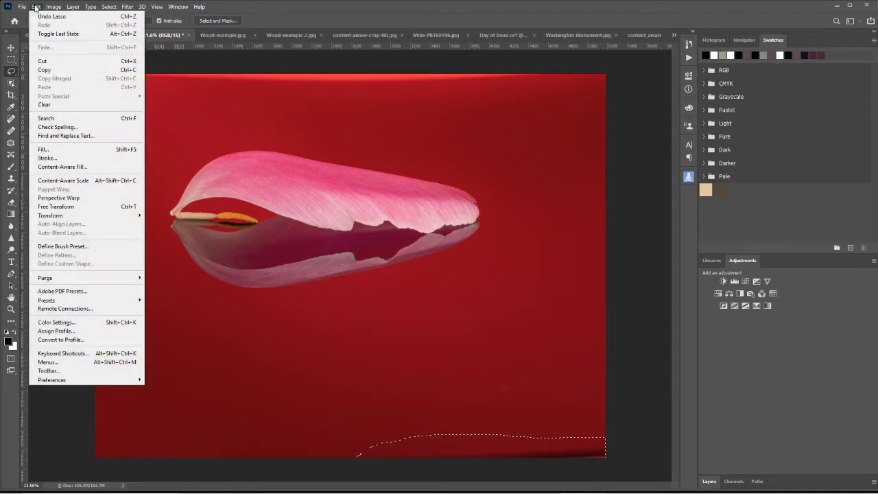
pyautogui.click(50, 149)
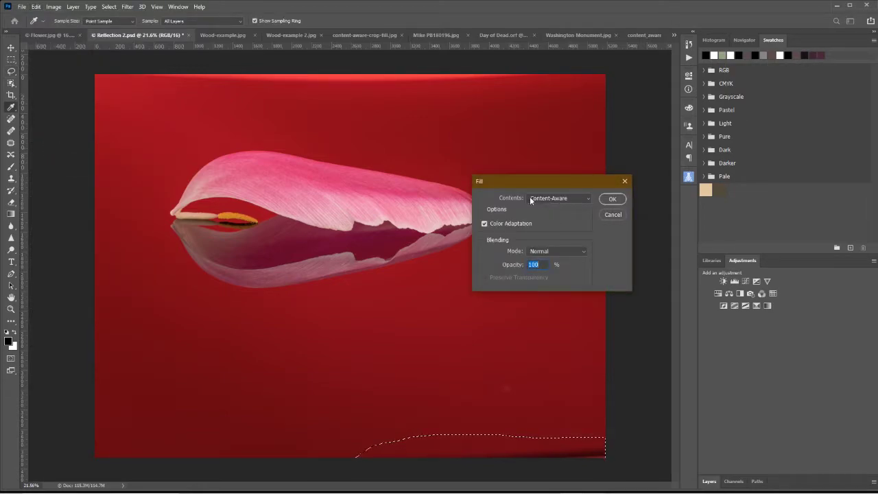
pyautogui.click(613, 198)
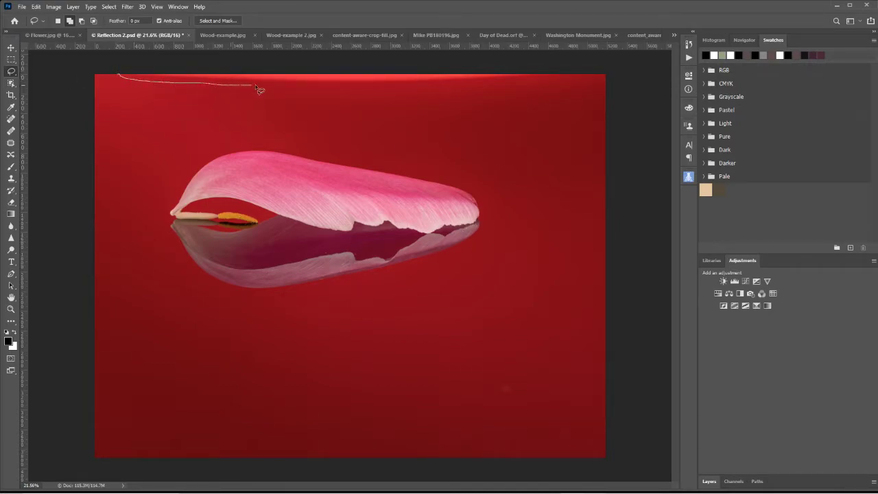
# Lasso the bright top-edge band and Content-Aware fill it with matching red.
pyautogui.moveTo(255, 87)
pyautogui.mouseDown()
pyautogui.moveTo(445, 88)
pyautogui.moveTo(528, 84)
pyautogui.moveTo(546, 74)
pyautogui.moveTo(344, 51)
pyautogui.moveTo(118, 49)
pyautogui.moveTo(143, 64)
pyautogui.mouseUp()
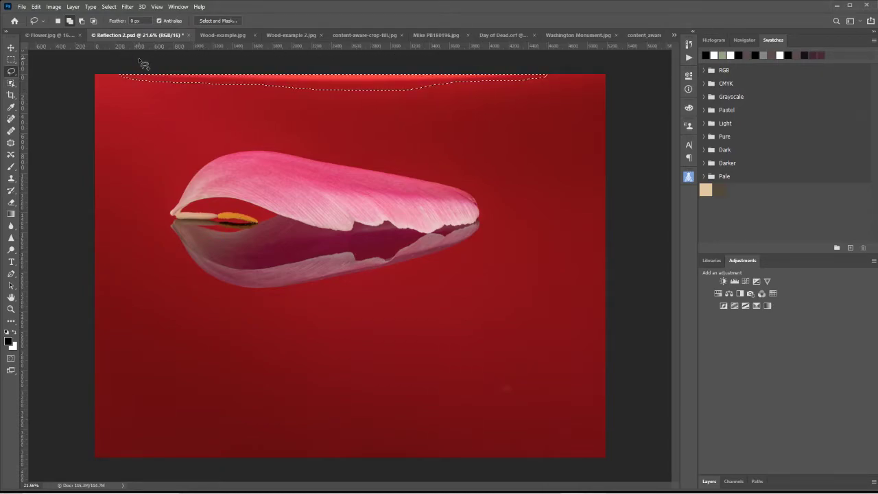
pyautogui.hotkey('shift', 'BackSpace')
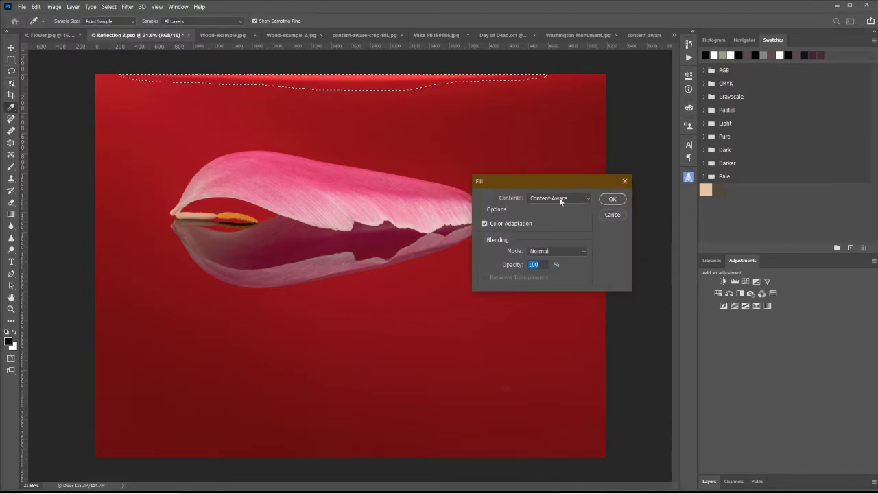
pyautogui.click(612, 199)
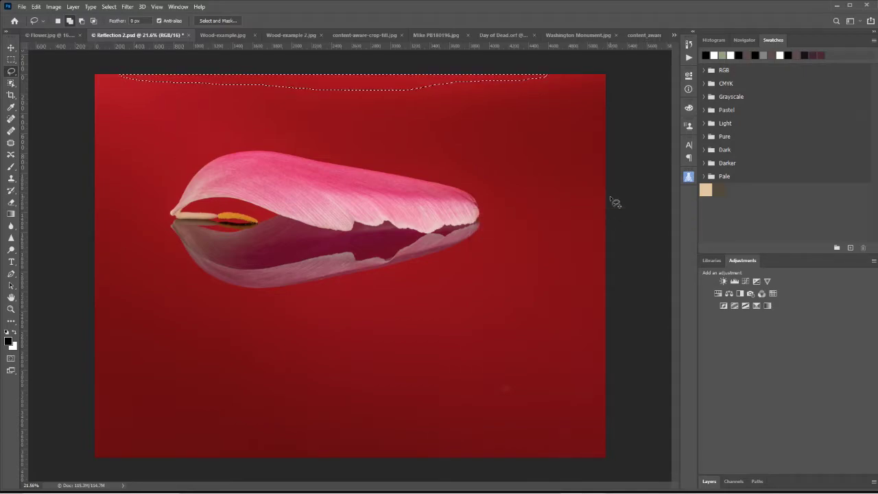
# Deselect, zoom in to inspect the blended petal edges, then zoom out to fit the whole photo.
pyautogui.hotkey('ctrl', 'd')
pyautogui.click(11, 309)
pyautogui.moveTo(200, 168); pyautogui.dragTo(272, 116)
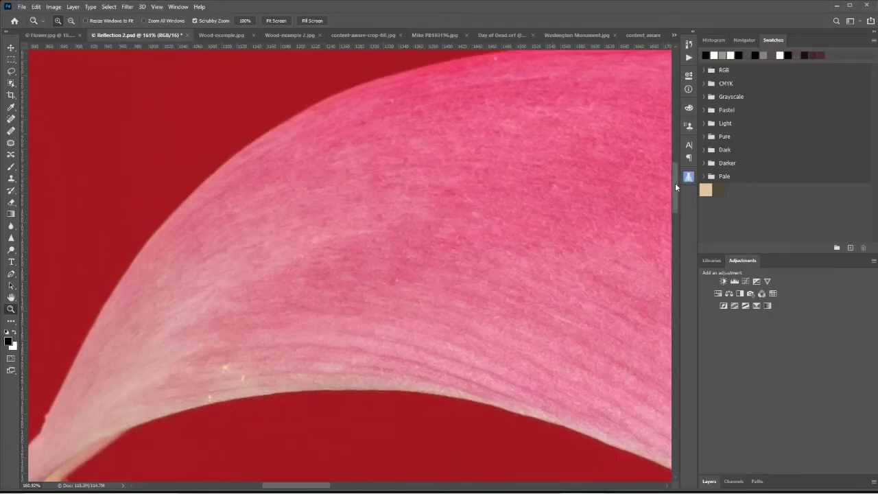
pyautogui.moveTo(675, 187); pyautogui.dragTo(677, 109)
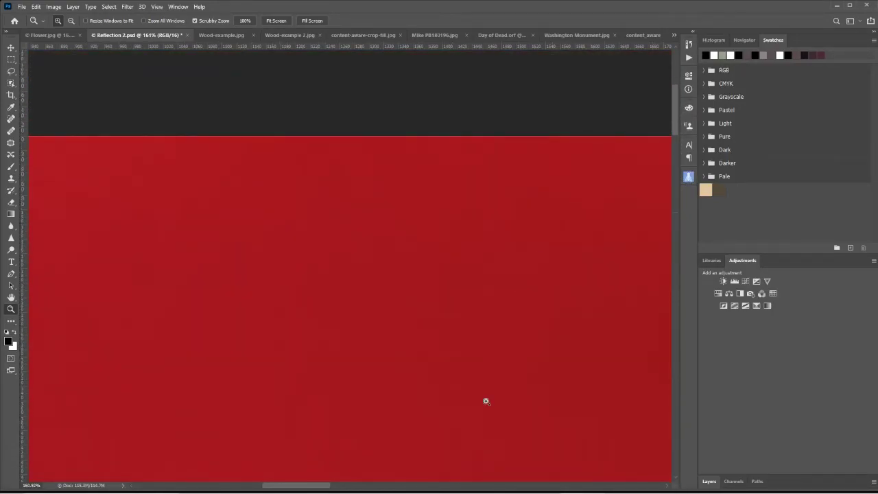
pyautogui.moveTo(319, 489); pyautogui.dragTo(248, 470)
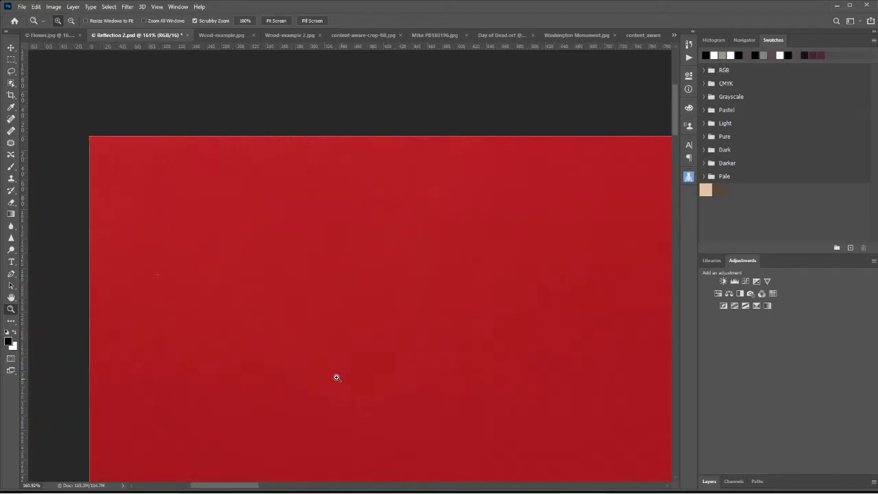
pyautogui.moveTo(480, 303); pyautogui.dragTo(425, 317)
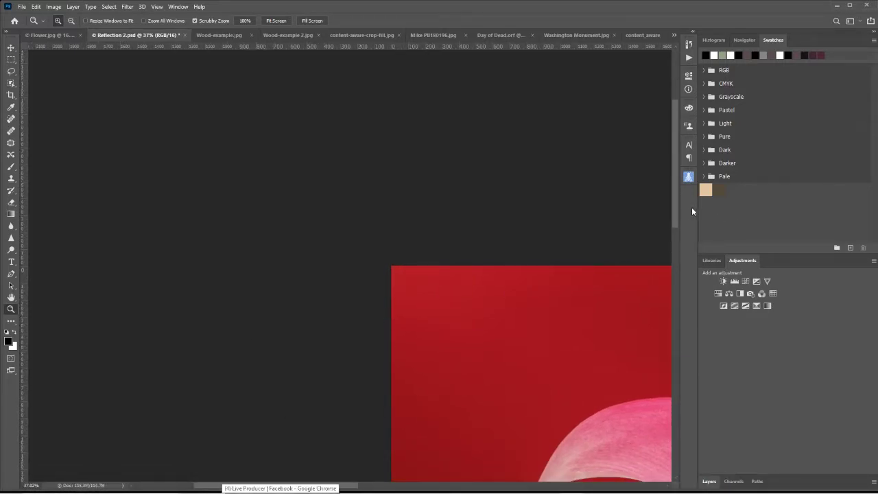
pyautogui.moveTo(503, 382); pyautogui.dragTo(500, 290)
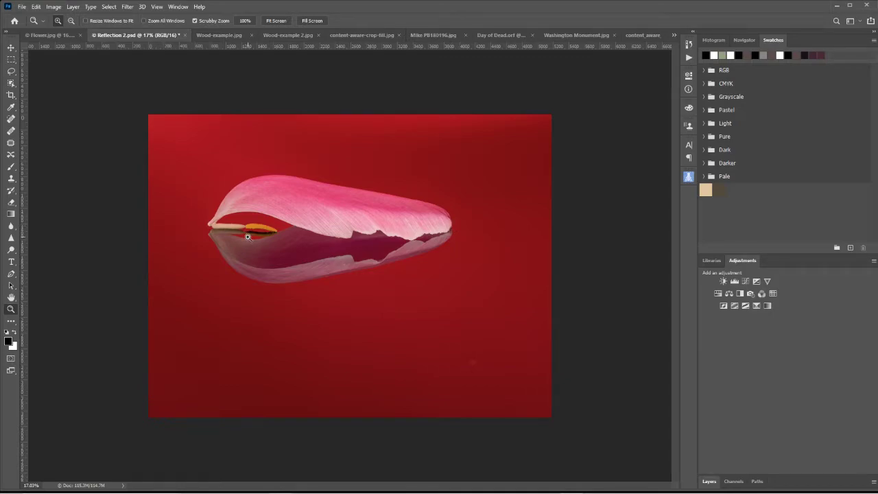
# Trim the crop's bottom and right, then extend the top with Content-Aware on and commit the fill.
pyautogui.click(10, 97)
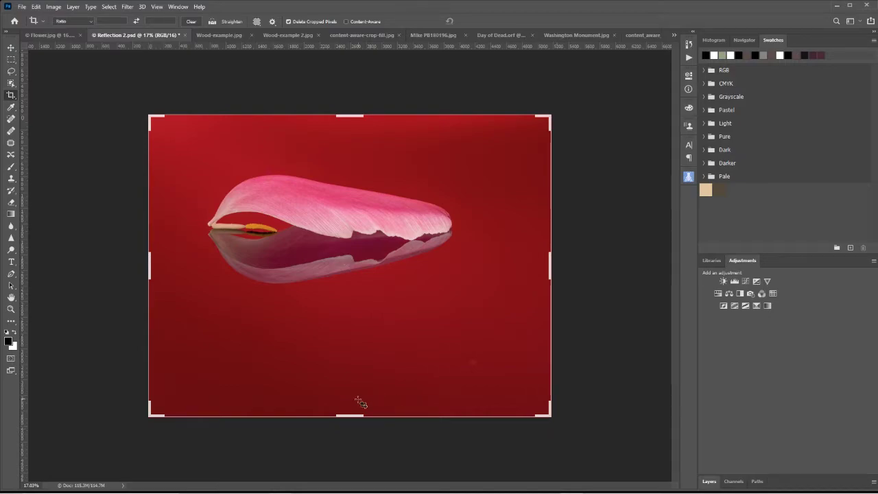
pyautogui.moveTo(359, 415); pyautogui.dragTo(351, 395)
pyautogui.moveTo(550, 266); pyautogui.dragTo(532, 269)
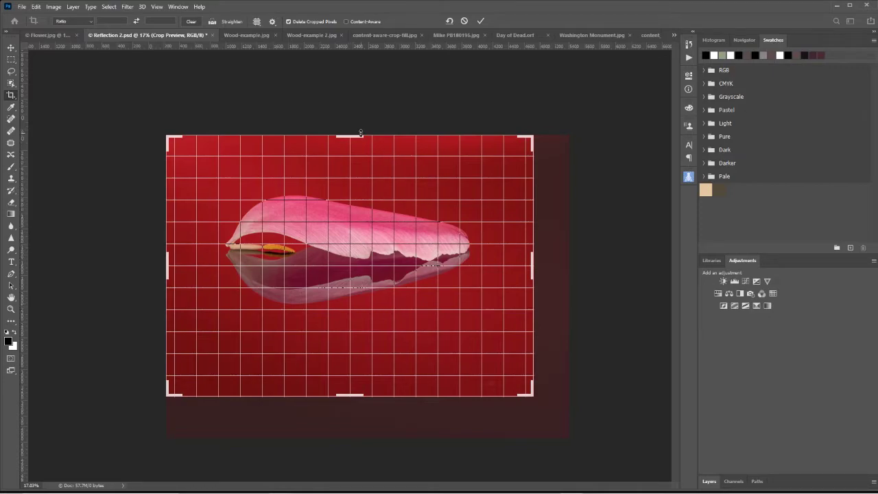
pyautogui.click(346, 21)
pyautogui.moveTo(346, 136); pyautogui.dragTo(347, 123)
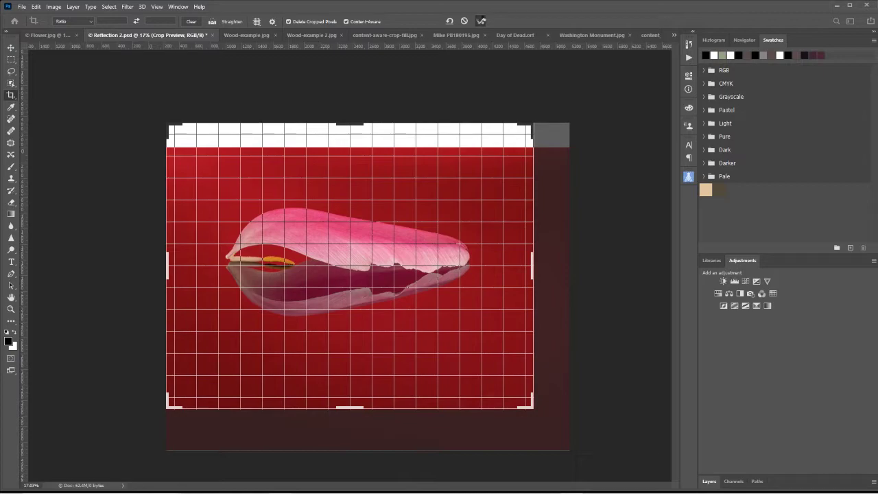
pyautogui.click(481, 21)
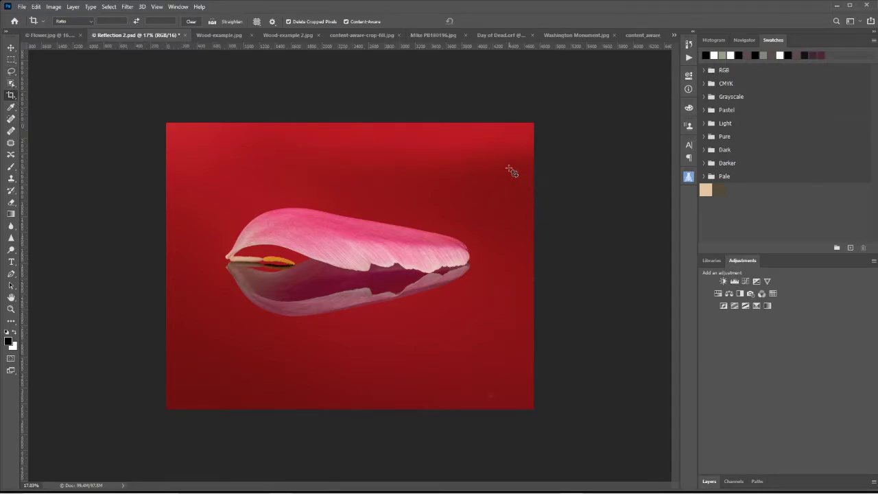
# Switch back to the Move tool.
pyautogui.click(11, 48)
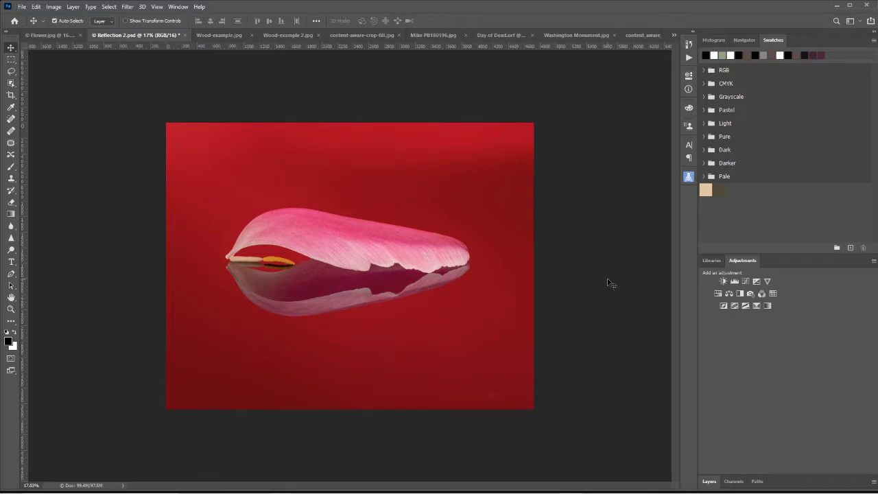
# Switch to Wood-example.jpg and zoom out to leave room around the image.
pyautogui.click(215, 35)
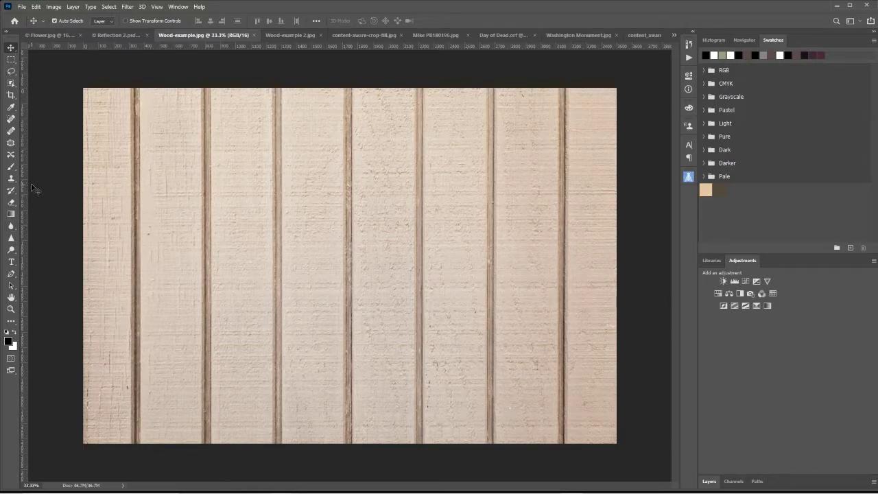
pyautogui.click(11, 95)
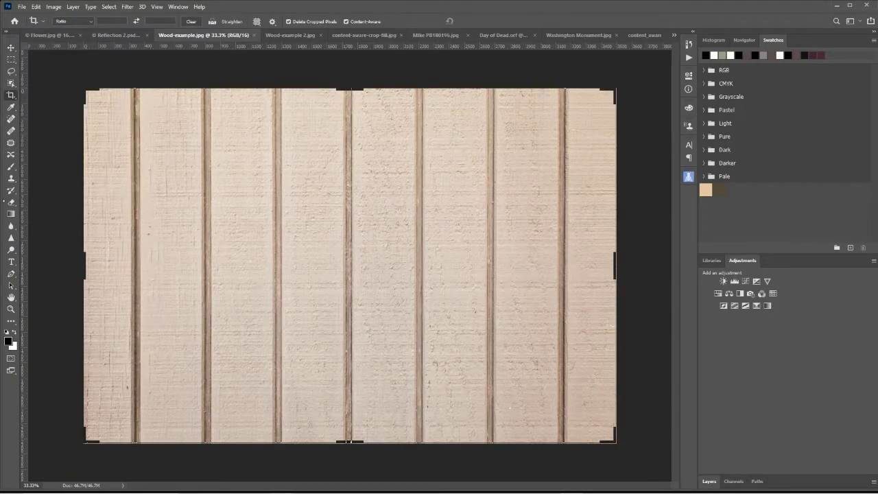
pyautogui.click(11, 309)
pyautogui.moveTo(447, 304); pyautogui.dragTo(427, 298)
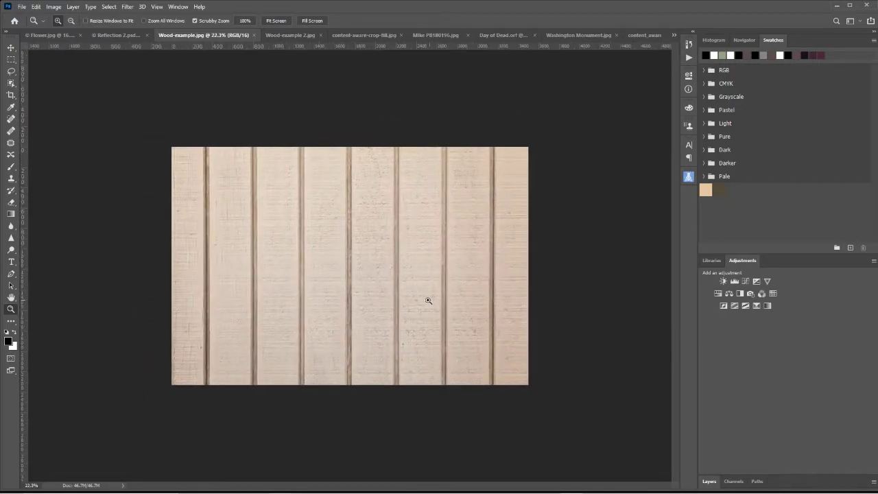
# Extend the crop past the wood photo's right edge with Content-Aware filling enabled.
pyautogui.click(13, 96)
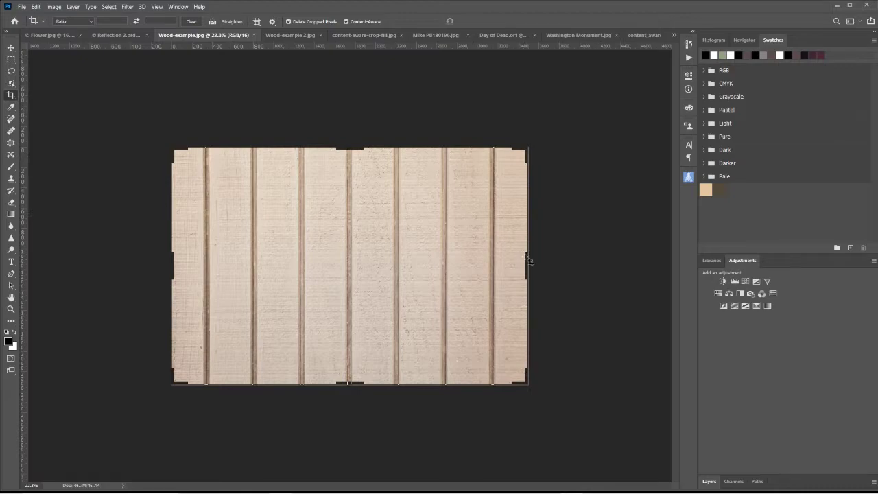
pyautogui.moveTo(529, 261); pyautogui.dragTo(556, 264)
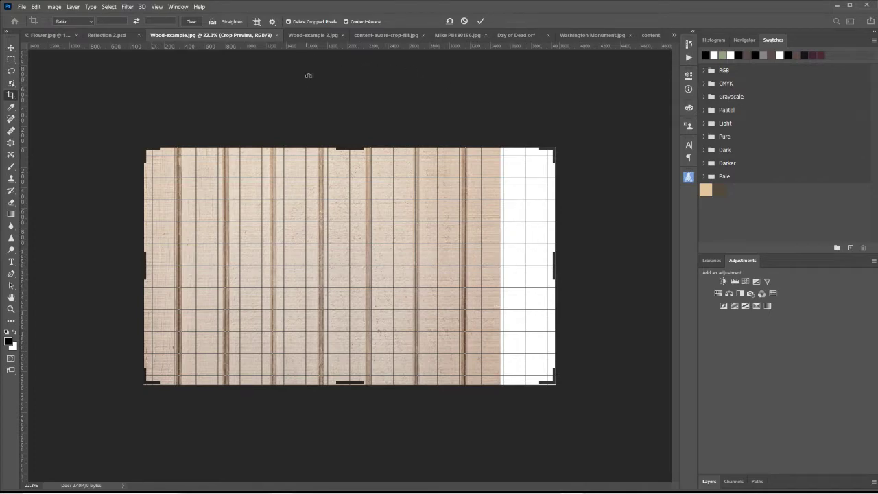
pyautogui.click(347, 23)
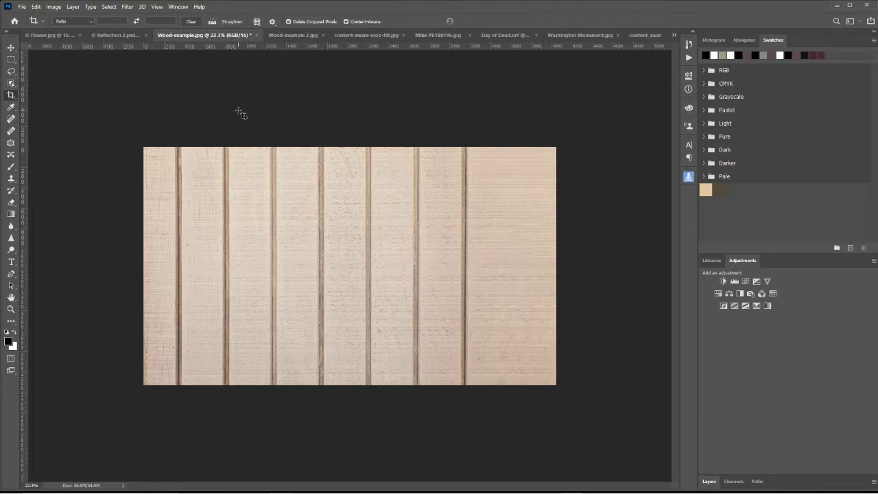
# Undo the right-side extension and instead extend the wood photo upward with a Content-Aware crop.
pyautogui.hotkey('ctrl', 'z')
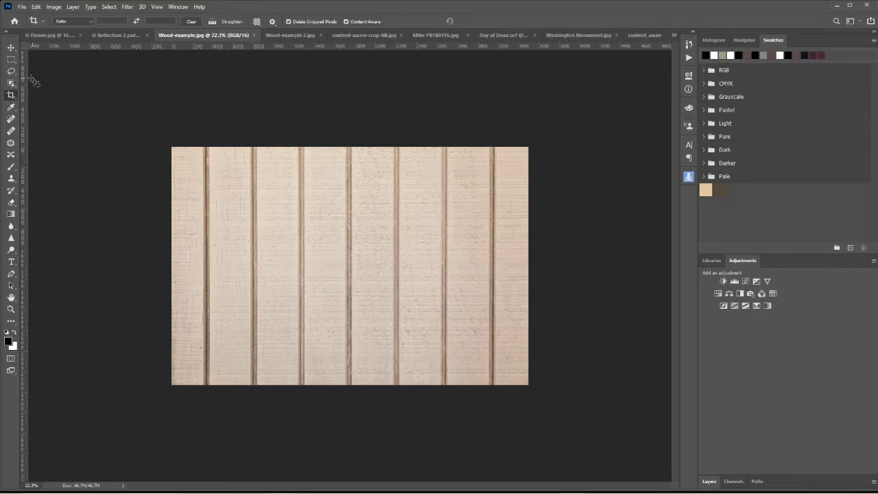
pyautogui.click(10, 95)
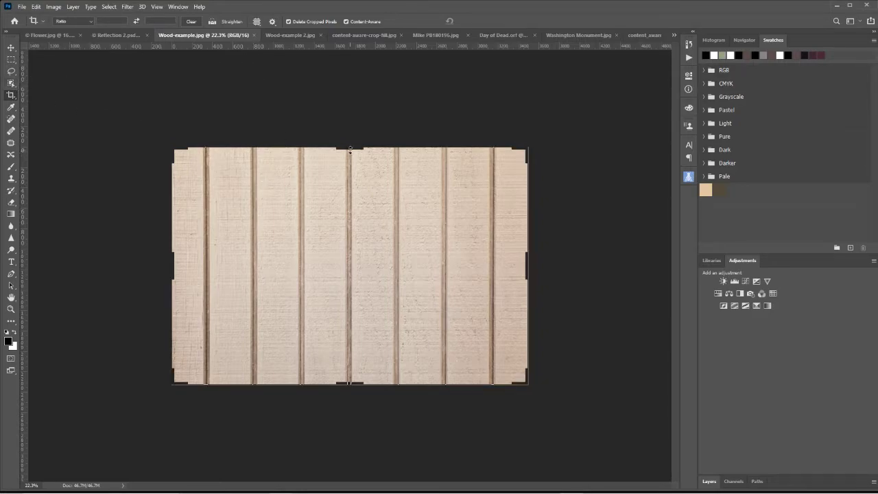
pyautogui.moveTo(350, 150); pyautogui.dragTo(352, 125)
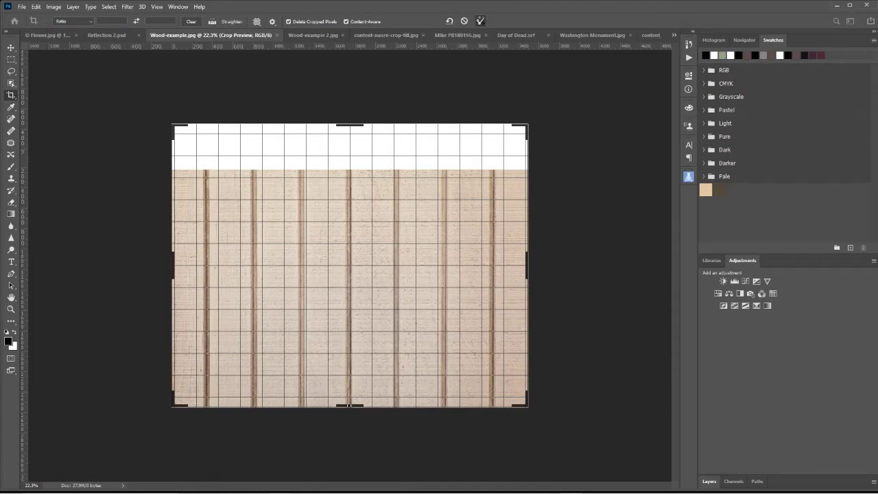
pyautogui.click(480, 21)
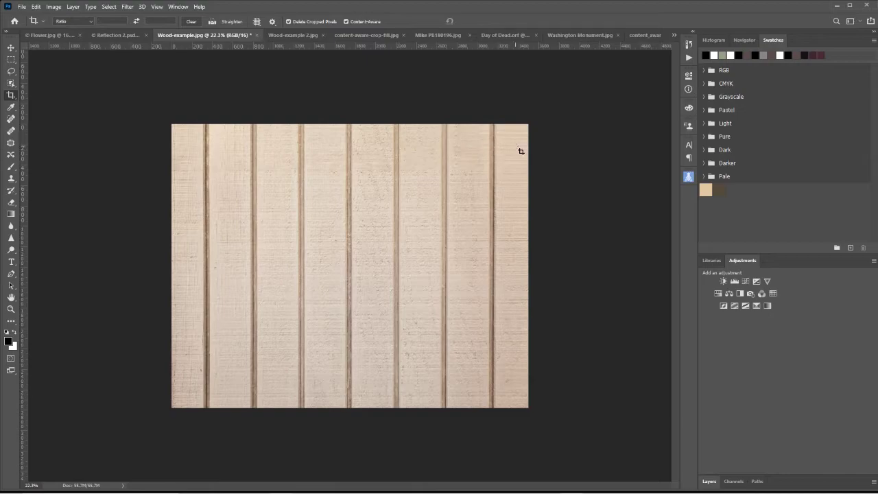
# Zoom in to inspect the filled plank tops, zoom back out, then switch to Wood-example 2.jpg.
pyautogui.click(11, 309)
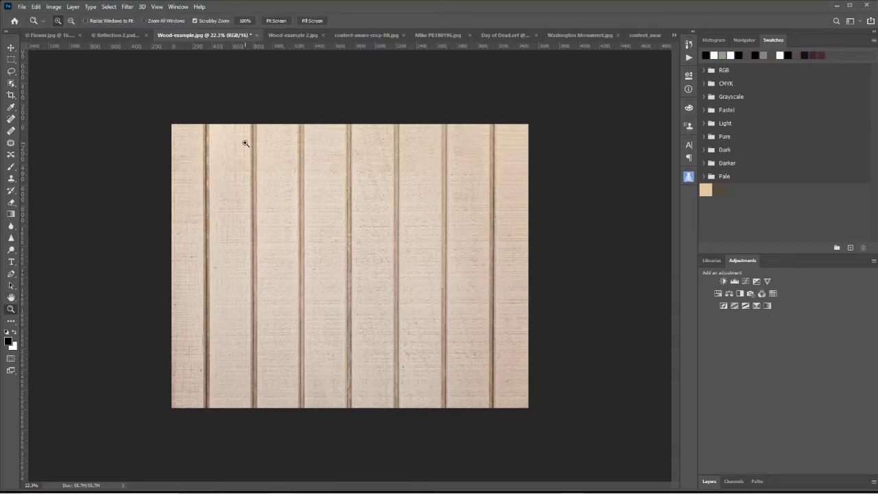
pyautogui.moveTo(245, 143); pyautogui.dragTo(288, 131)
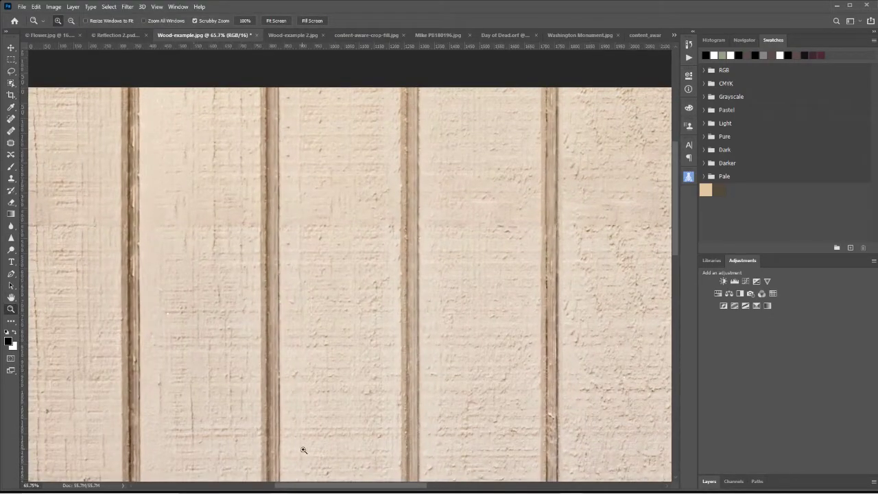
pyautogui.moveTo(327, 488); pyautogui.dragTo(349, 491)
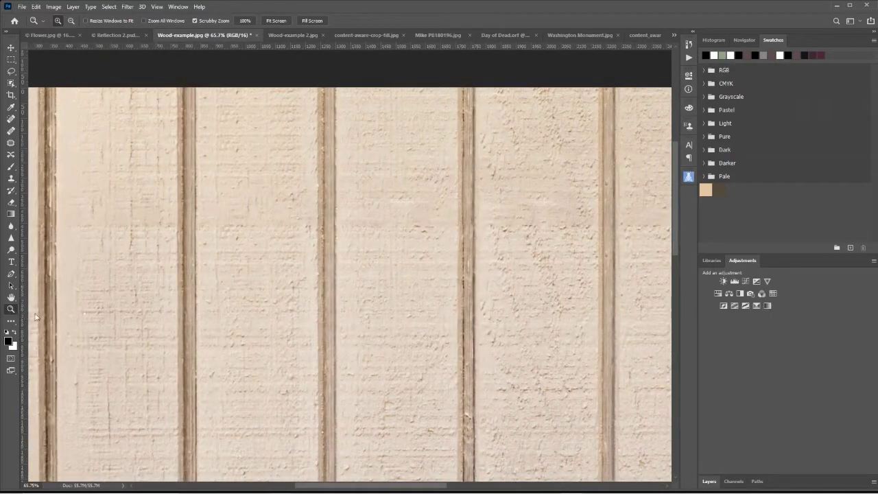
pyautogui.moveTo(387, 275); pyautogui.dragTo(356, 282)
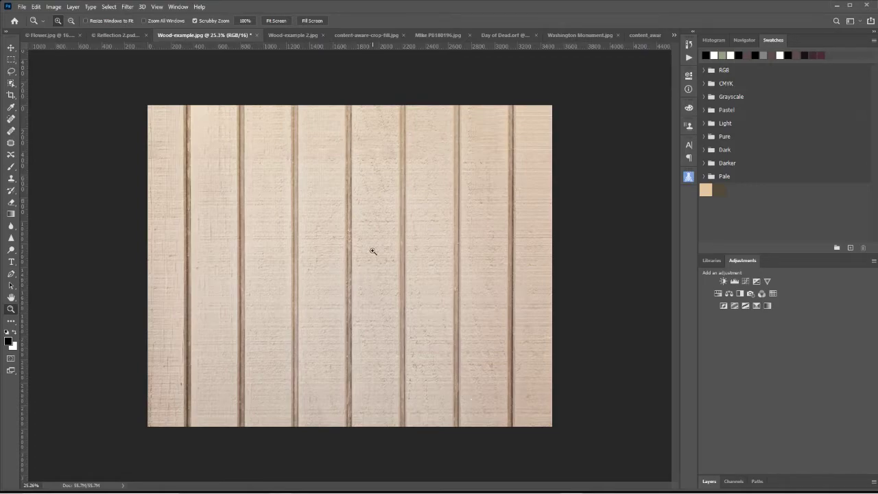
pyautogui.click(284, 36)
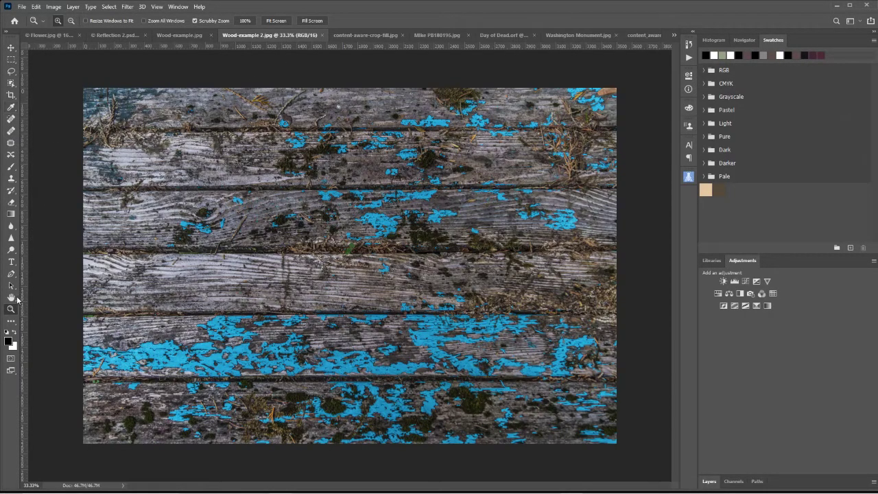
# Extend the blue-painted plank photo to the right with a Content-Aware crop and commit it.
pyautogui.scroll(-2, 306, 265)
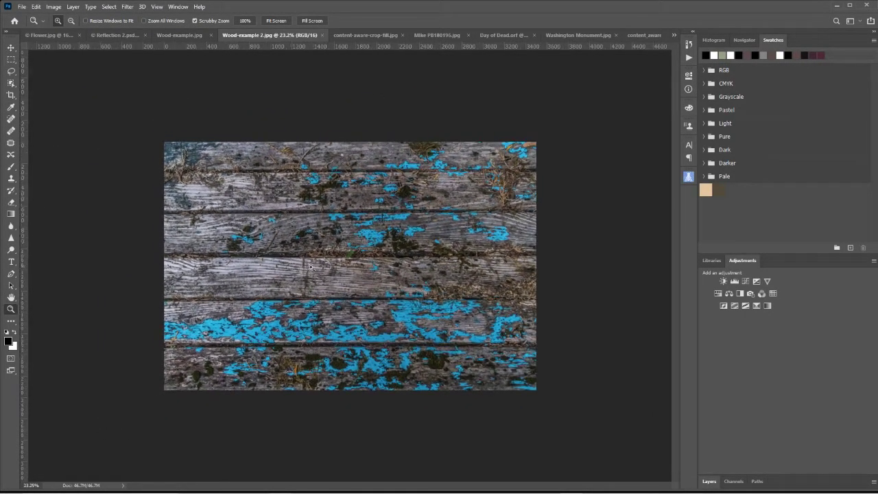
pyautogui.click(11, 95)
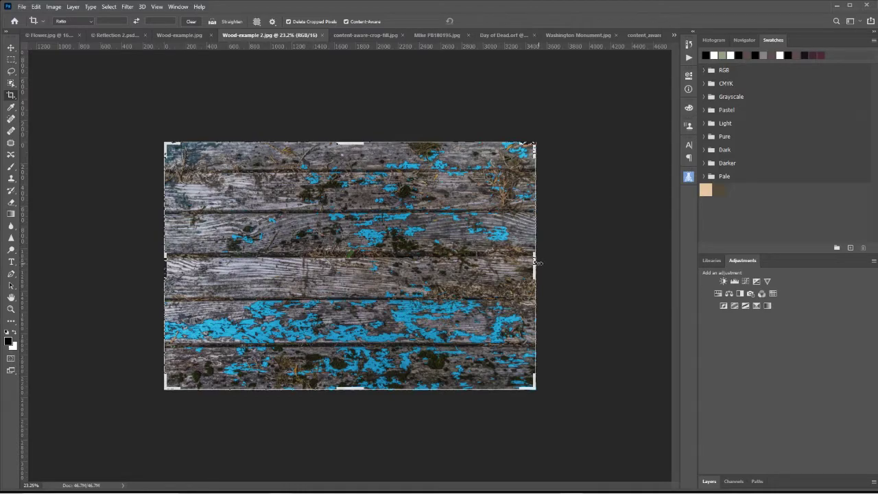
pyautogui.moveTo(534, 263); pyautogui.dragTo(558, 266)
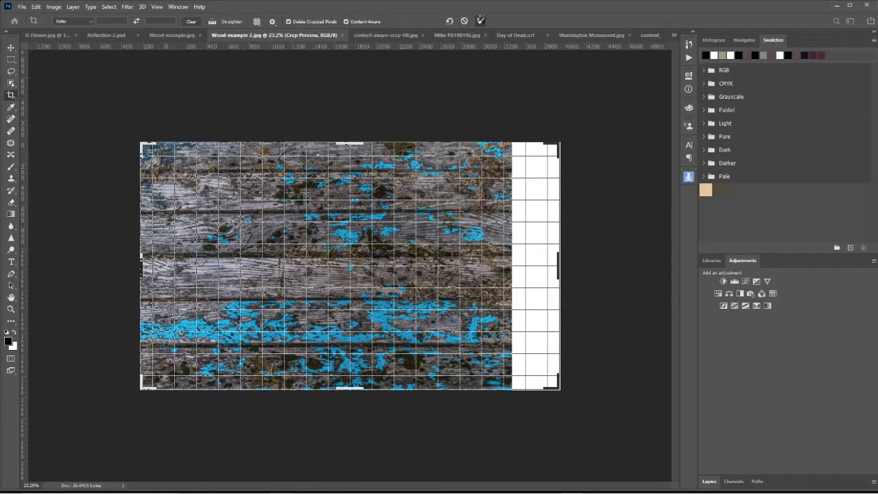
pyautogui.click(481, 20)
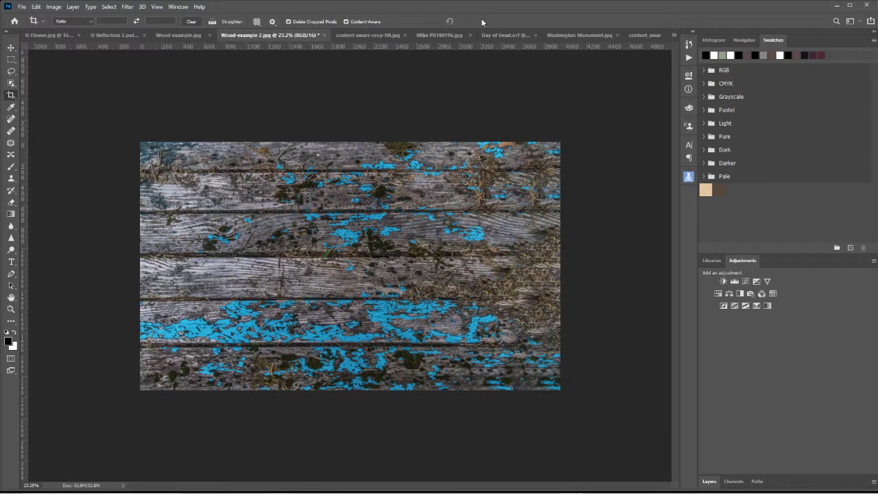
pyautogui.click(11, 308)
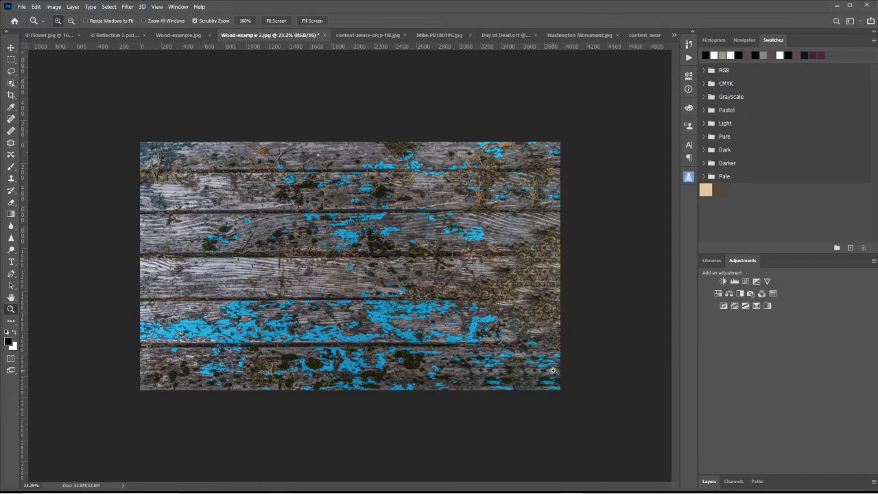
# Zoom in, try shifting the Background layer, dismiss its warning without converting, then zoom back out.
pyautogui.moveTo(559, 369); pyautogui.dragTo(567, 367)
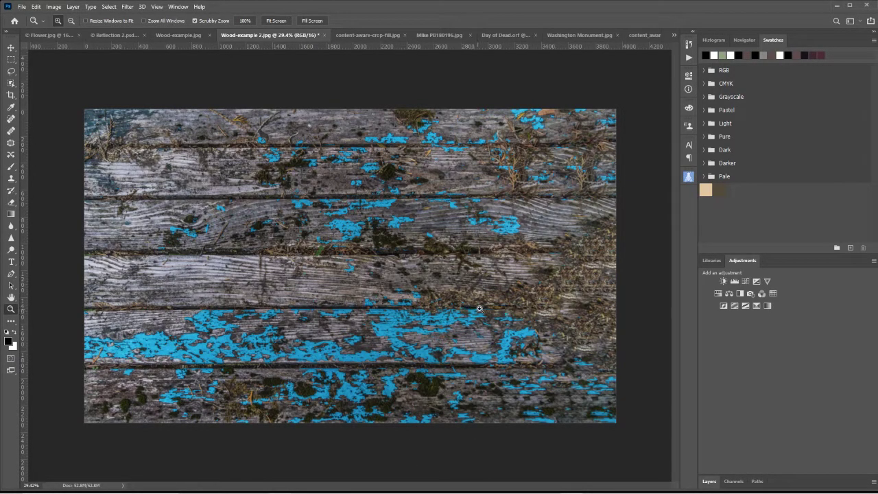
pyautogui.click(11, 47)
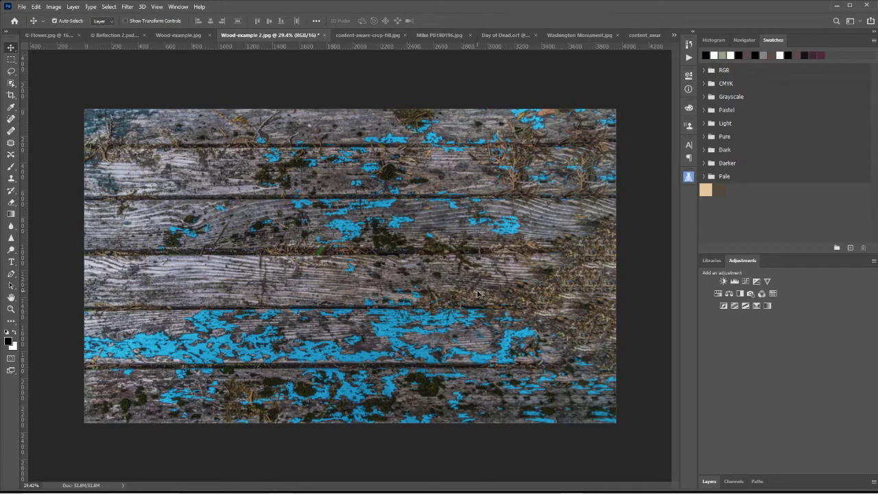
pyautogui.moveTo(492, 296); pyautogui.dragTo(478, 293)
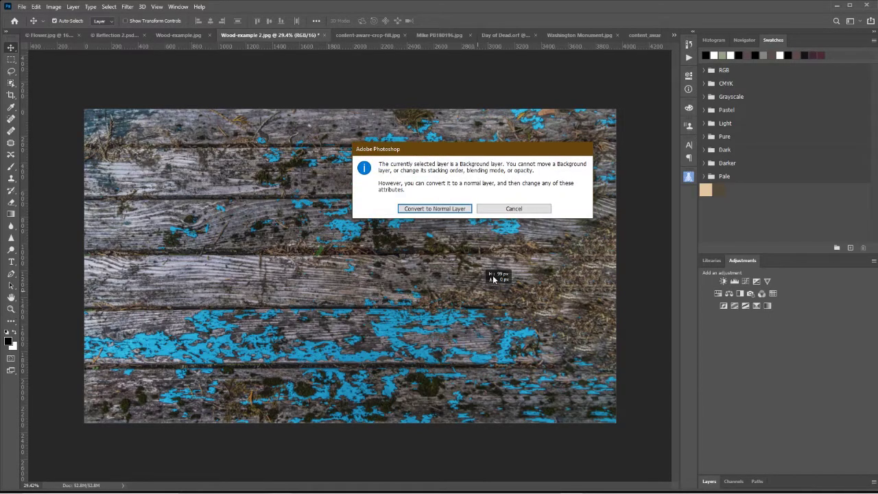
pyautogui.click(507, 210)
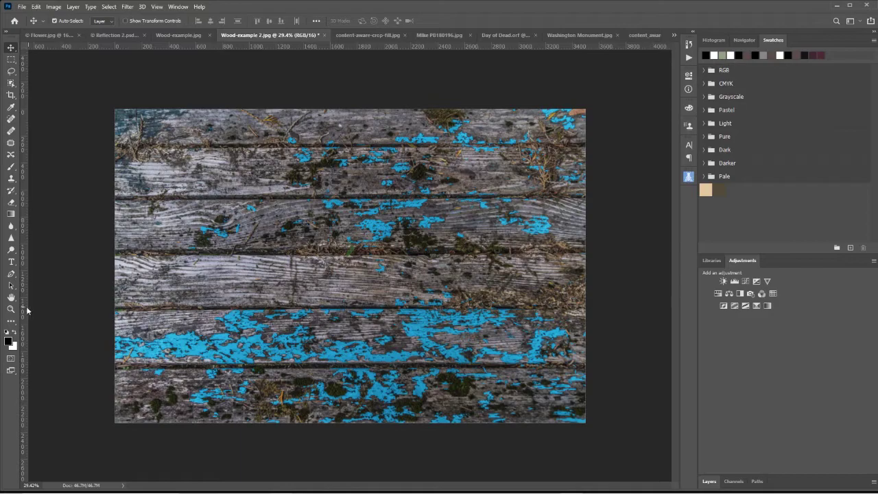
pyautogui.click(11, 309)
pyautogui.moveTo(467, 271); pyautogui.dragTo(440, 276)
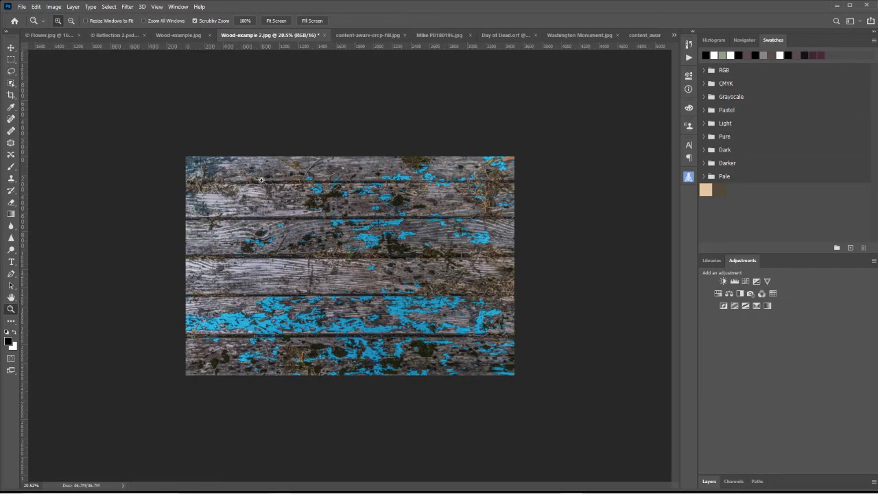
# Raise the crop's top edge above the wood photo and commit, filling the new band content-aware.
pyautogui.click(11, 94)
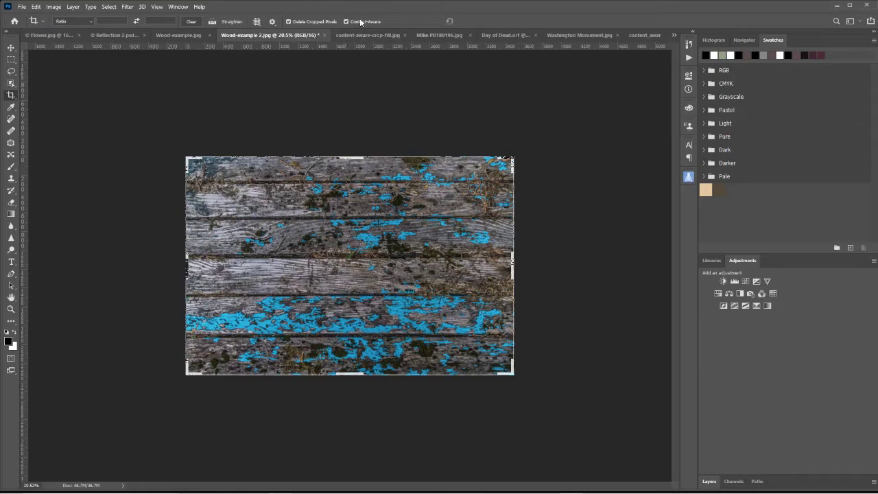
pyautogui.moveTo(348, 157); pyautogui.dragTo(353, 137)
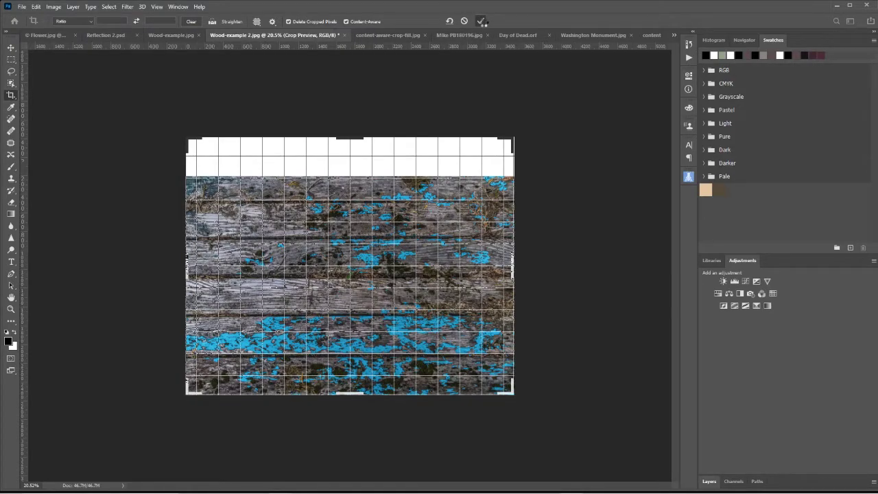
pyautogui.click(481, 21)
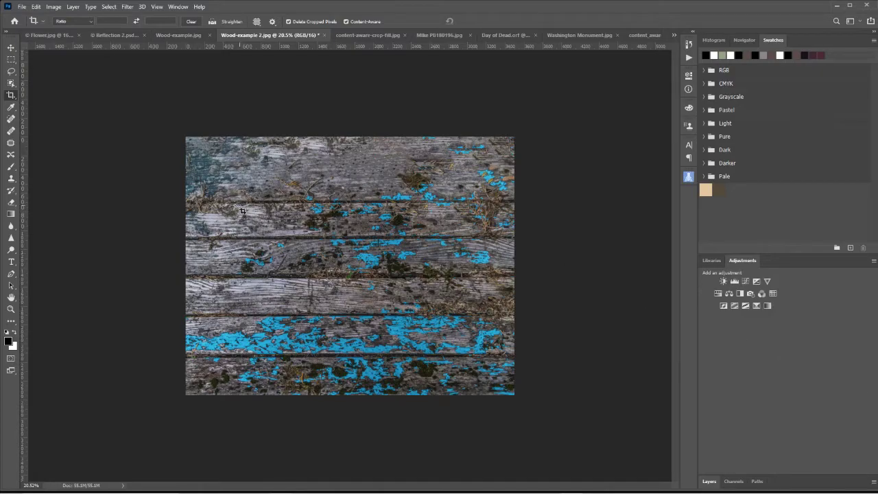
# Zoom in and pan across the filled top band, zoom out, then switch to content-aware-crop-fill.jpg.
pyautogui.click(11, 309)
pyautogui.moveTo(292, 170); pyautogui.dragTo(338, 148)
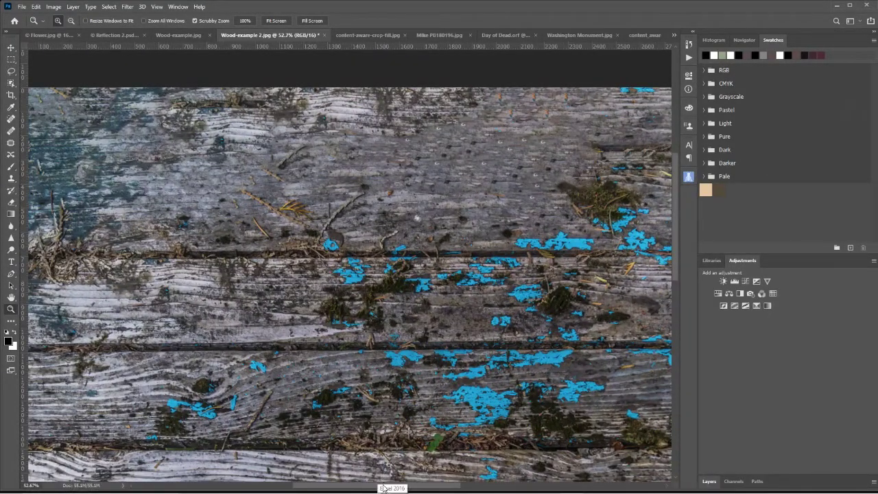
pyautogui.moveTo(382, 489); pyautogui.dragTo(451, 489)
pyautogui.hscroll(-2, 548, 321)
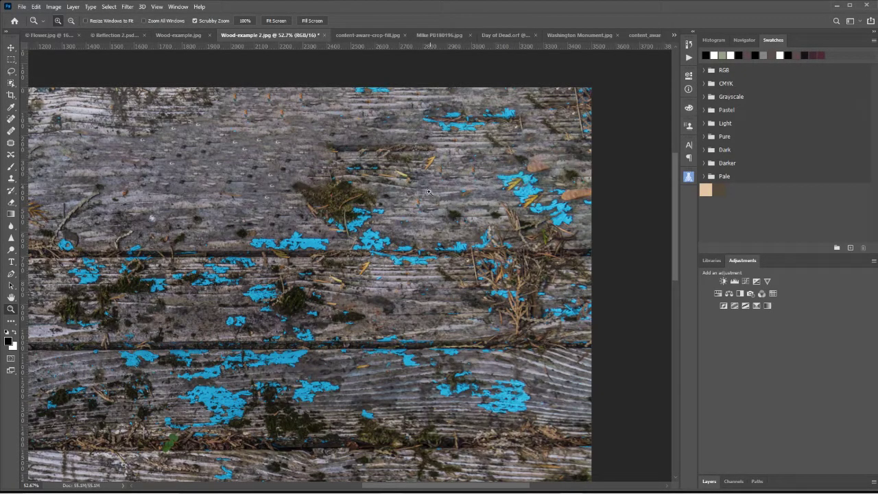
pyautogui.moveTo(388, 485); pyautogui.dragTo(335, 485)
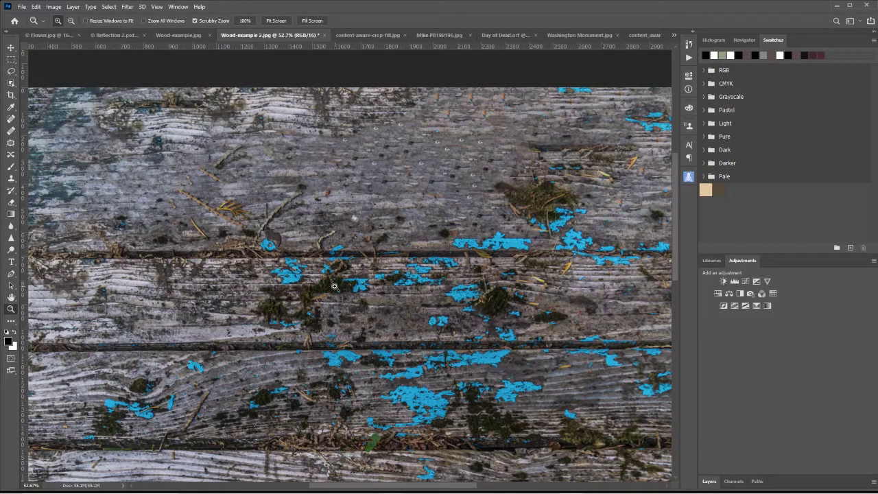
pyautogui.moveTo(336, 287); pyautogui.dragTo(301, 304)
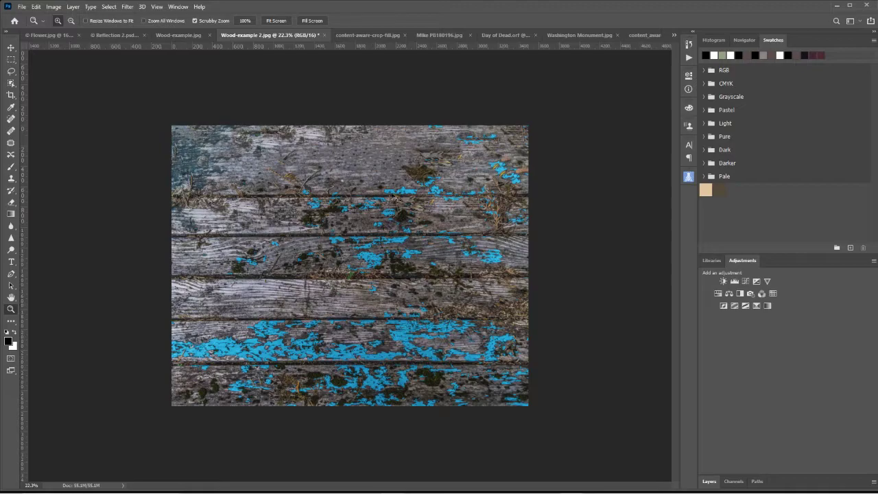
pyautogui.click(356, 35)
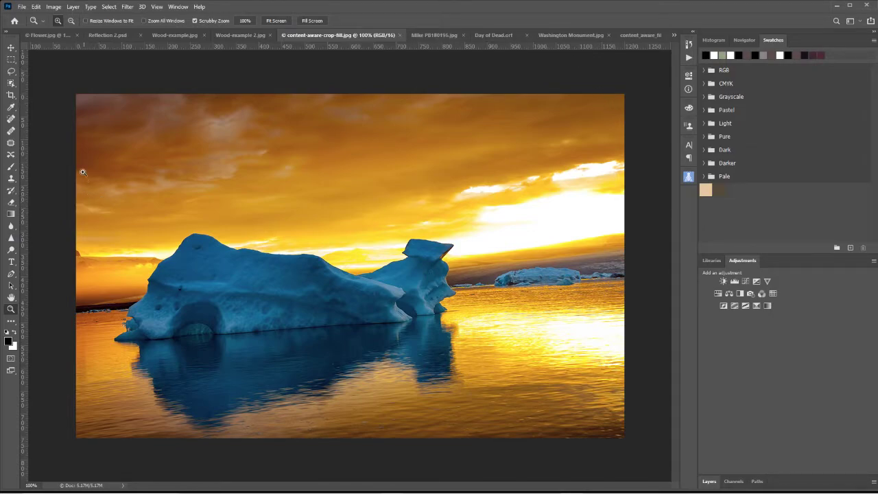
# Turn off Content-Aware for the iceberg photo's crop and enable Straighten mode.
pyautogui.click(10, 97)
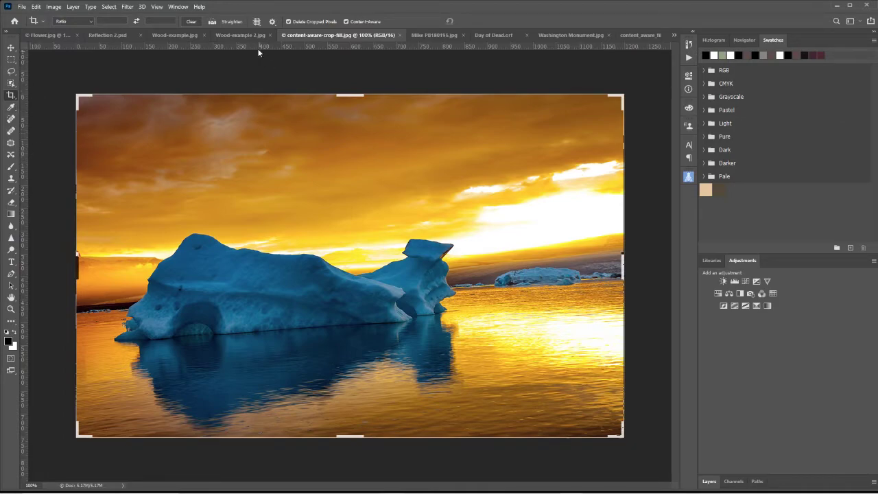
pyautogui.click(346, 22)
pyautogui.click(212, 21)
# Level the iceberg horizon with a Straighten line and commit with Content-Aware fill on.
pyautogui.moveTo(97, 310); pyautogui.dragTo(569, 269)
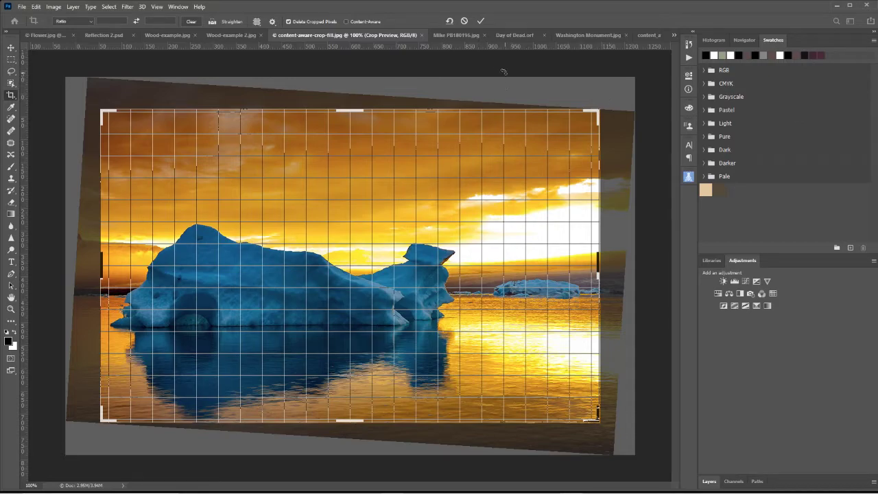
pyautogui.click(346, 21)
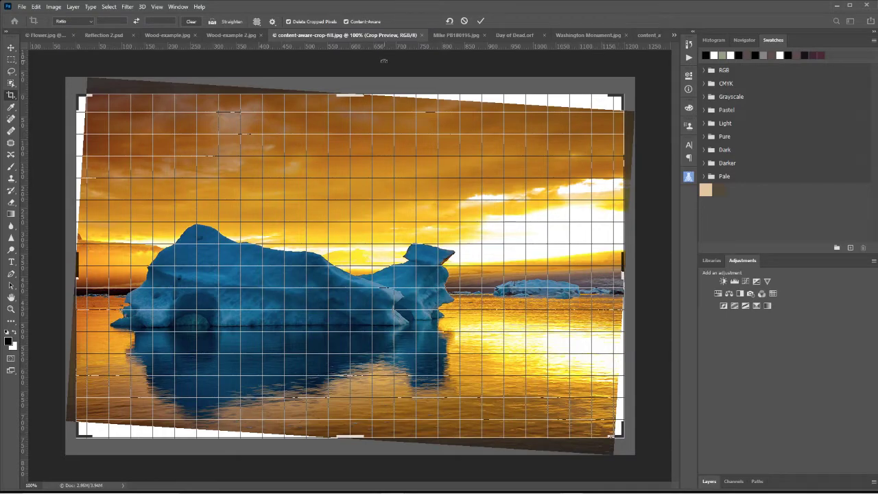
pyautogui.click(482, 22)
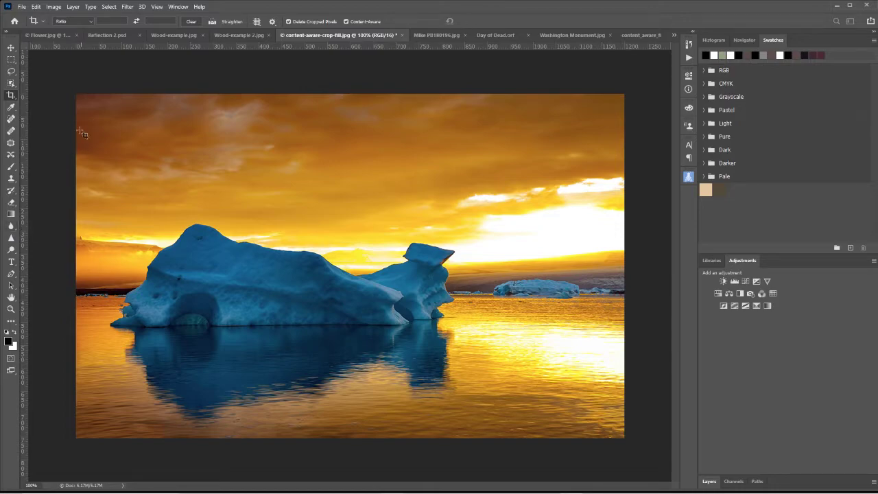
# Zoom out to about 73.7% to leave empty room around the iceberg photo.
pyautogui.moveTo(492, 491)
pyautogui.click(11, 309)
pyautogui.moveTo(425, 288); pyautogui.dragTo(411, 290)
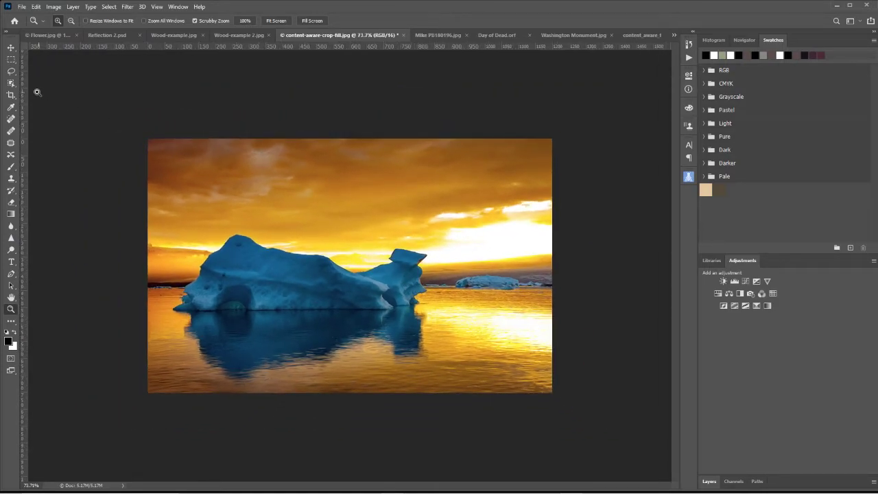
# Extend the crop above the sky and commit with Content-Aware to generate matching clouds.
pyautogui.click(11, 98)
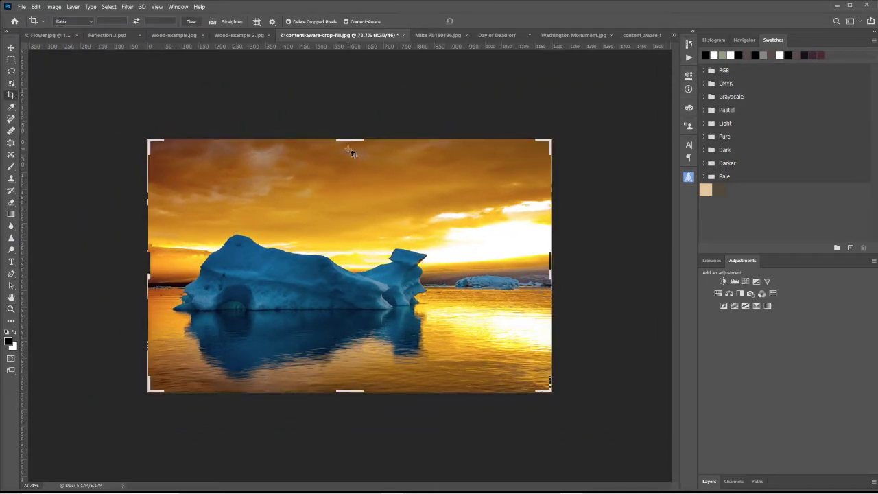
pyautogui.moveTo(348, 141); pyautogui.dragTo(354, 127)
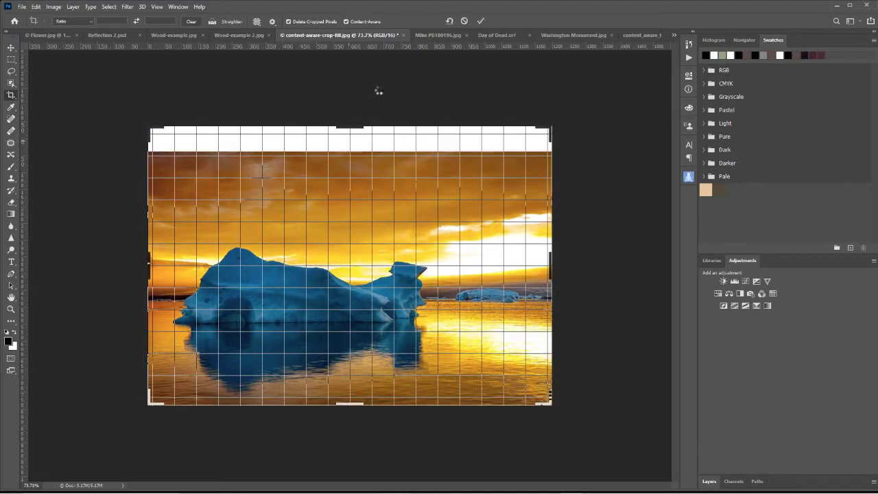
pyautogui.click(346, 22)
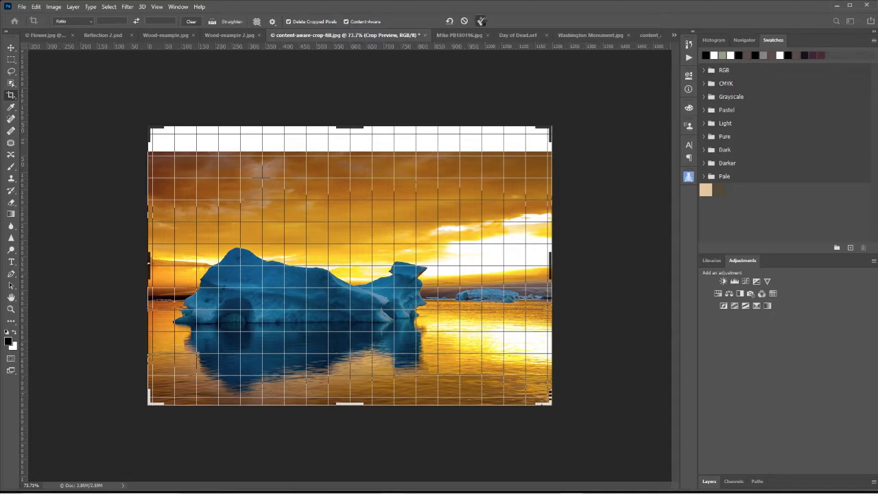
pyautogui.click(480, 22)
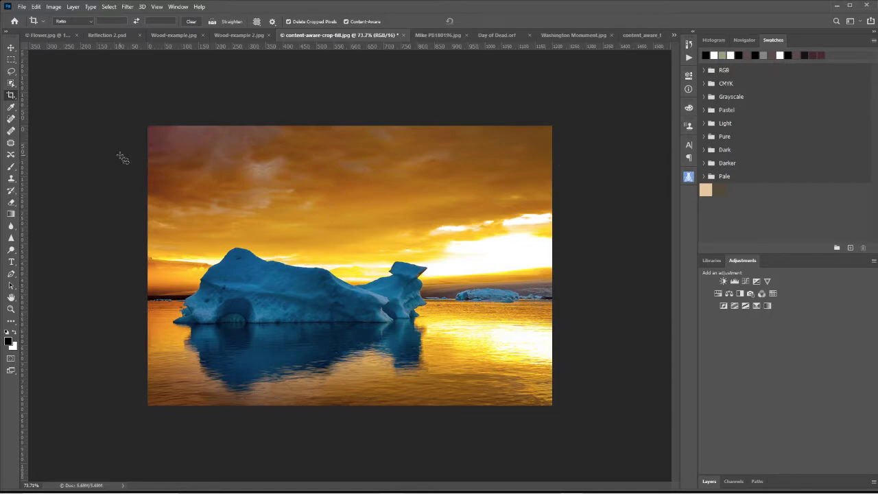
# Extend the crop past the left edge and commit, filling the strip with sky and water.
pyautogui.click(10, 96)
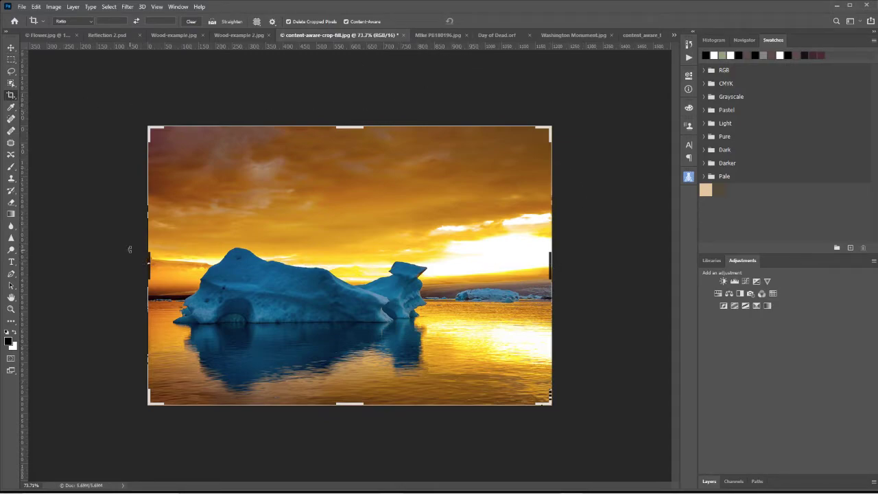
pyautogui.click(10, 49)
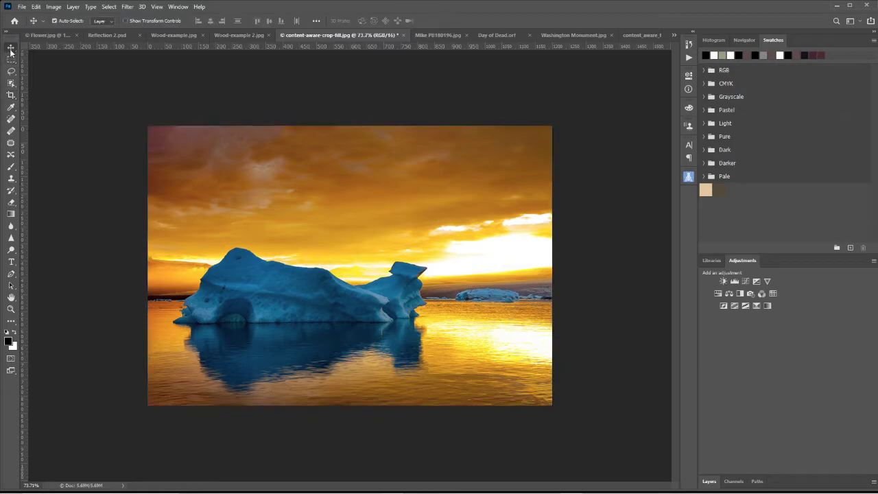
pyautogui.click(11, 94)
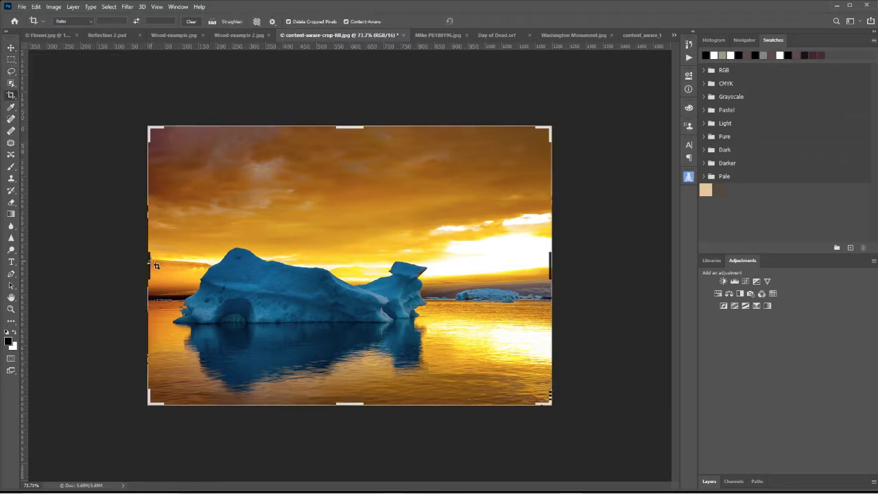
pyautogui.moveTo(156, 266); pyautogui.dragTo(135, 260)
pyautogui.click(481, 22)
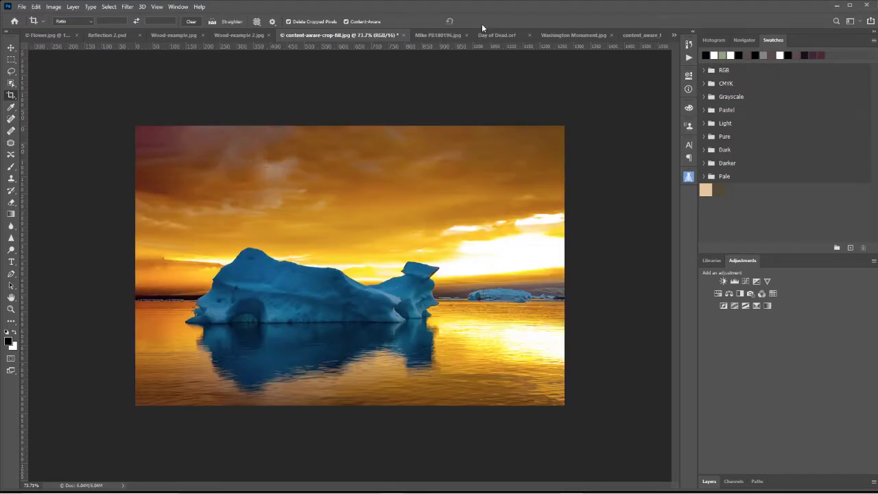
# Zoom in to about 98% to inspect how the filled extensions blend.
pyautogui.click(11, 309)
pyautogui.moveTo(130, 338); pyautogui.dragTo(137, 336)
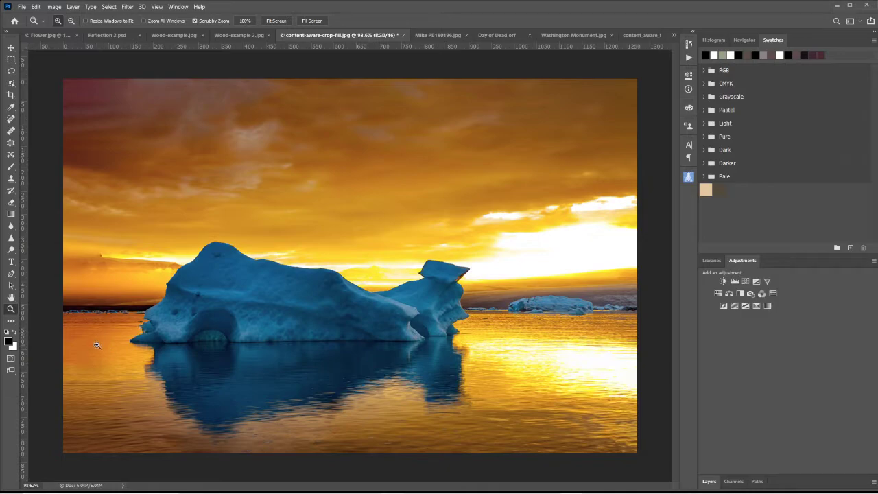
pyautogui.click(10, 48)
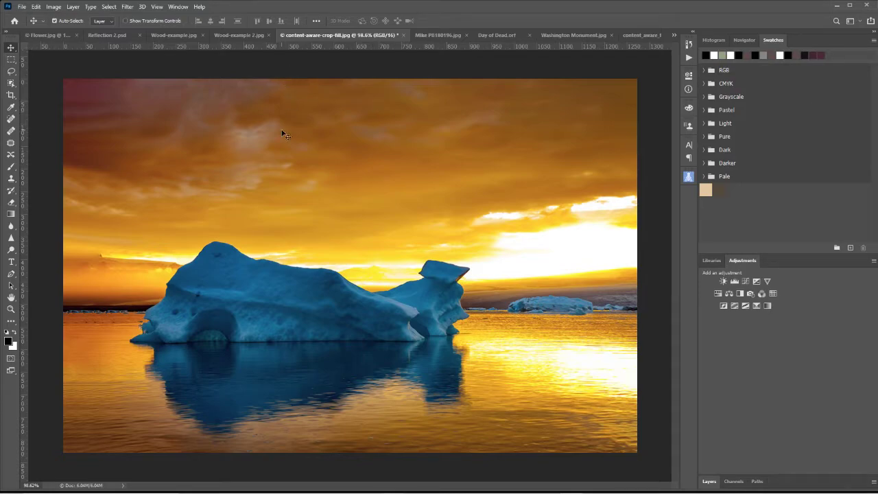
# Bring the studio portrait of the woman in the yellow skirt to the front.
pyautogui.click(435, 35)
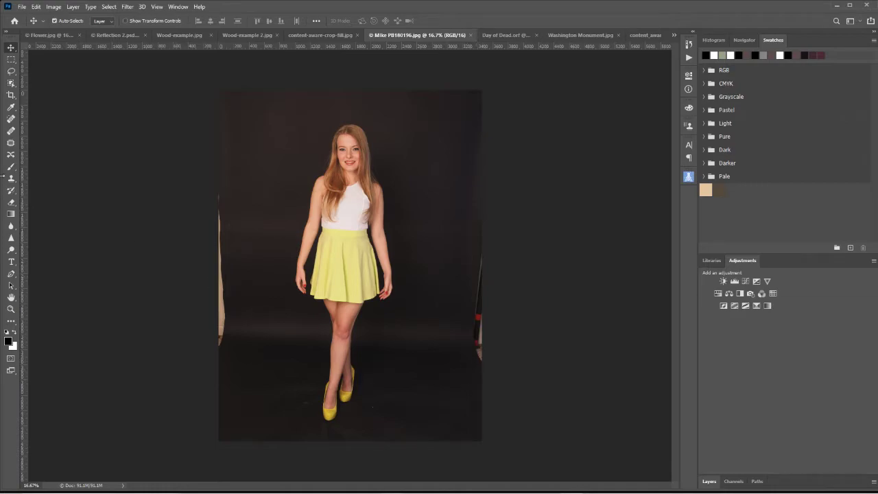
# Lasso the figure sliver along the left edge and Content-Aware fill it with dark backdrop.
pyautogui.click(11, 72)
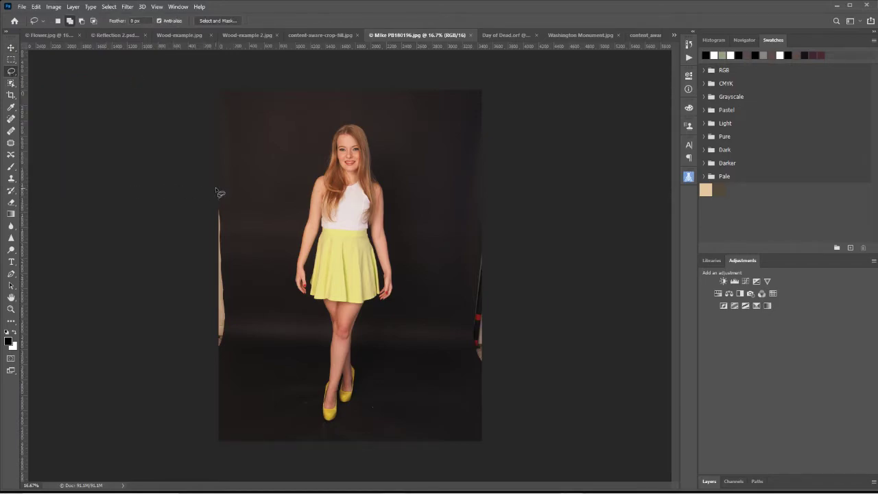
pyautogui.moveTo(219, 184)
pyautogui.mouseDown()
pyautogui.moveTo(231, 313)
pyautogui.moveTo(219, 352)
pyautogui.moveTo(202, 249)
pyautogui.moveTo(219, 184)
pyautogui.mouseUp()
pyautogui.click(35, 7)
pyautogui.click(42, 149)
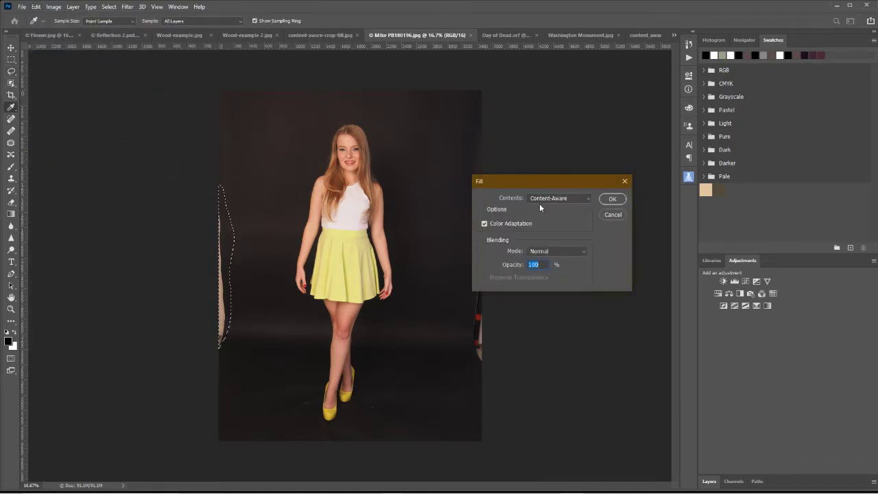
pyautogui.click(612, 198)
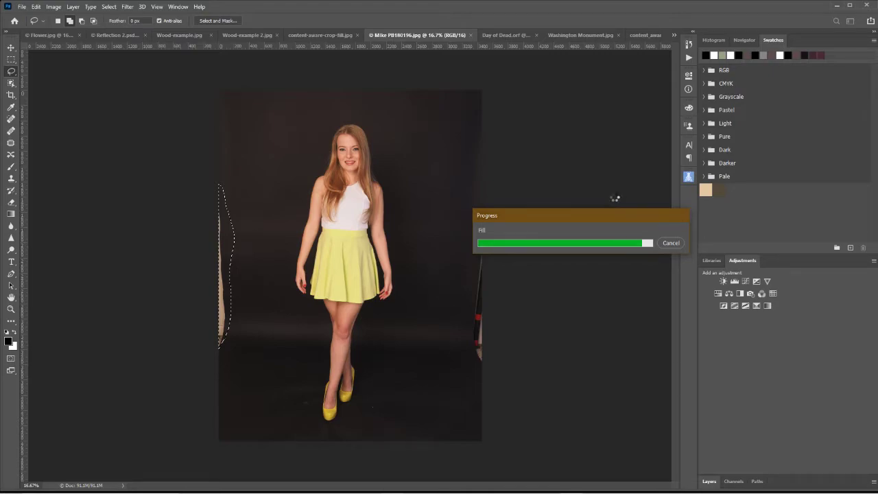
pyautogui.hotkey('ctrl', 'd')
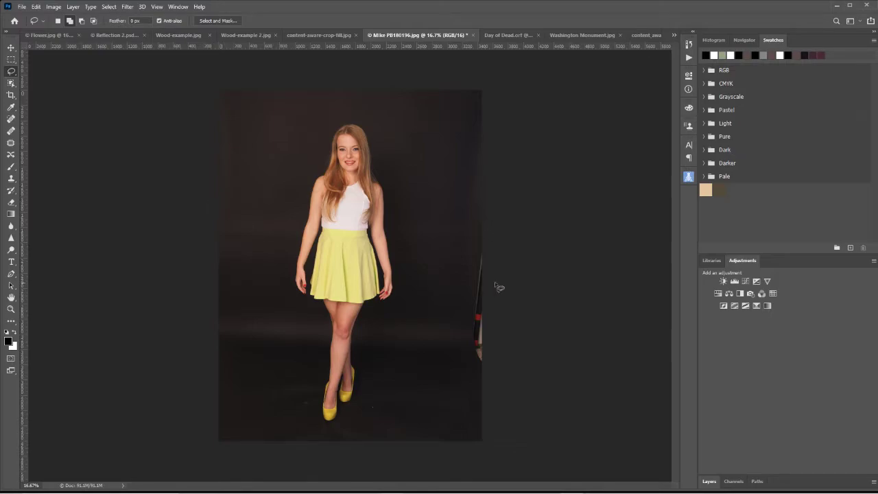
# Lasso the sliver along the right edge and Content-Aware fill it the same way.
pyautogui.moveTo(482, 188)
pyautogui.mouseDown()
pyautogui.moveTo(469, 310)
pyautogui.moveTo(490, 376)
pyautogui.mouseUp()
pyautogui.hotkey('shift', 'BackSpace')
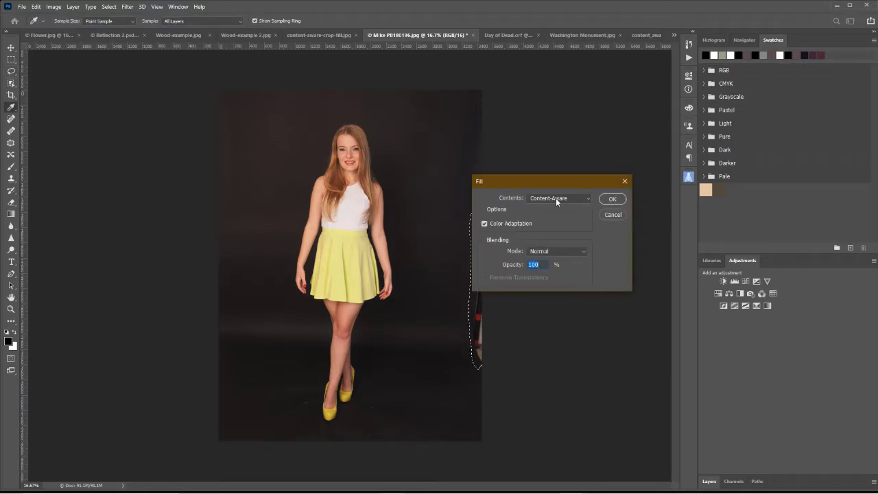
pyautogui.click(607, 200)
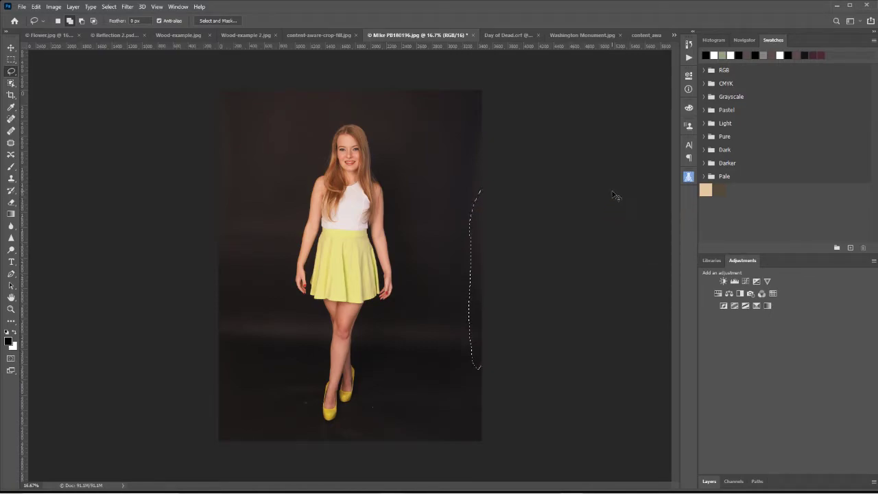
pyautogui.hotkey('ctrl', 'd')
# Straighten the portrait about 3.8° along a drawn line, with Content-Aware filling the crop corners.
pyautogui.click(11, 96)
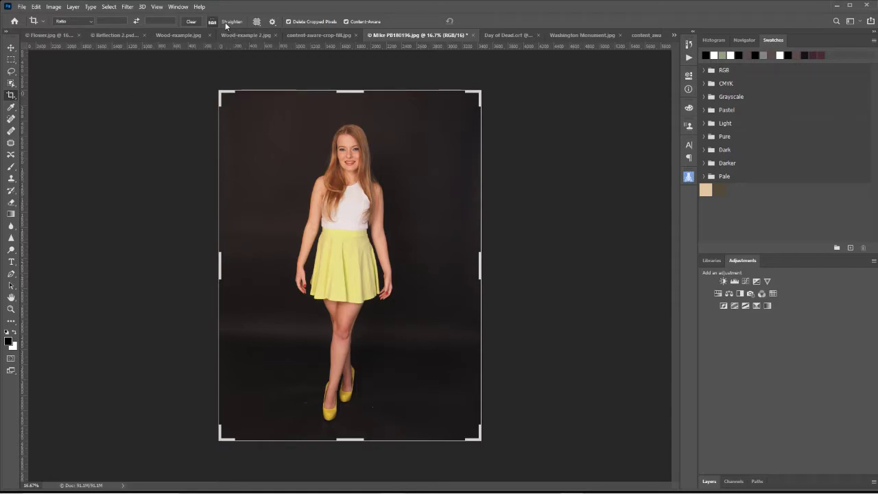
pyautogui.click(346, 21)
pyautogui.moveTo(243, 332); pyautogui.dragTo(438, 339)
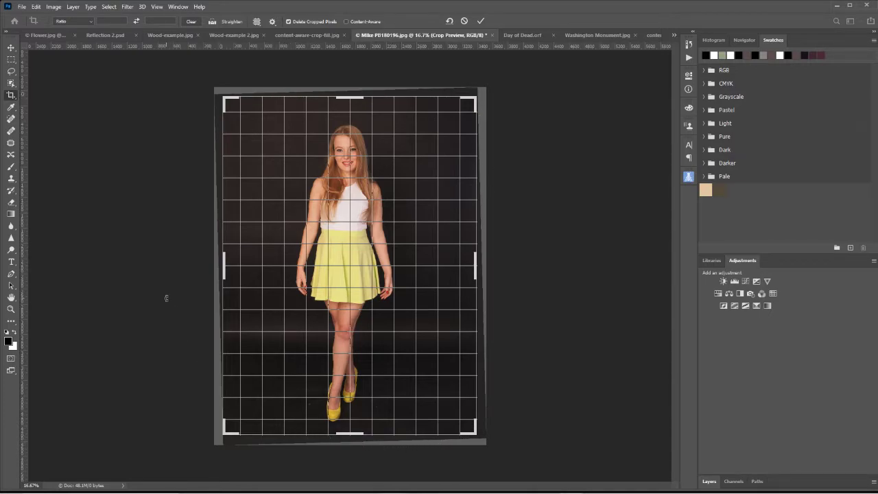
pyautogui.click(347, 21)
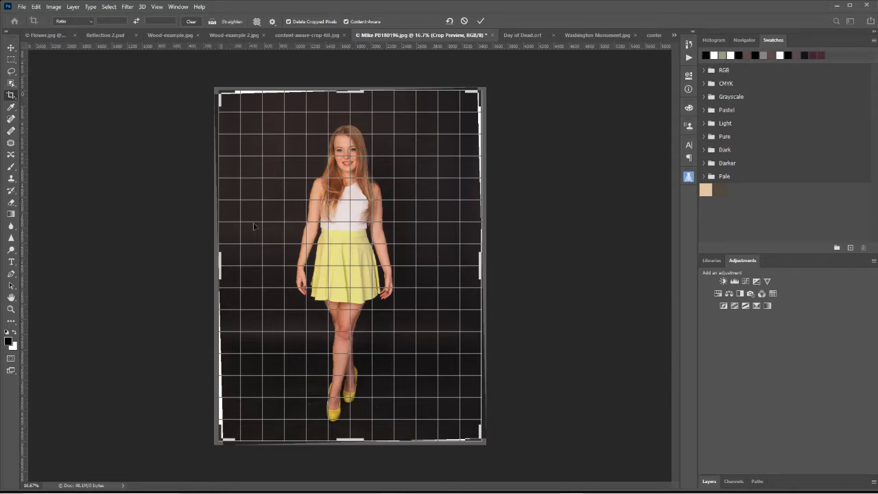
pyautogui.click(481, 22)
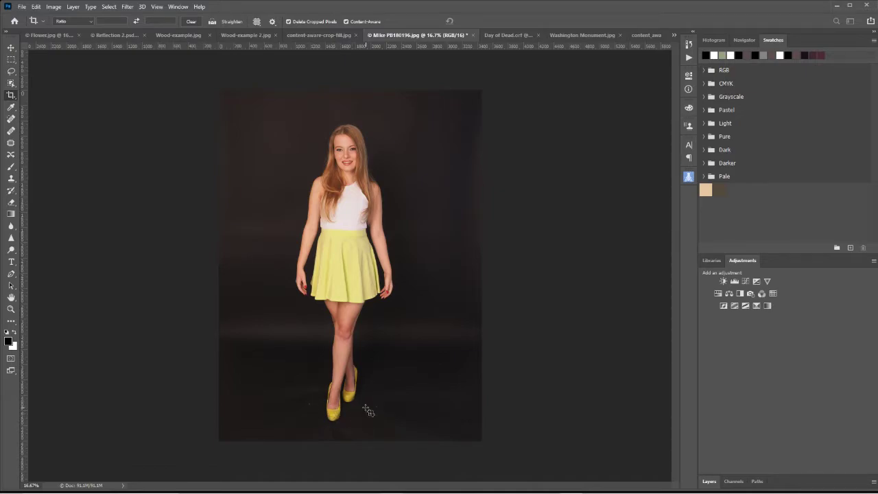
# Zoom in on the feet and spot-heal the dark specks on the floor around the shoes.
pyautogui.click(11, 309)
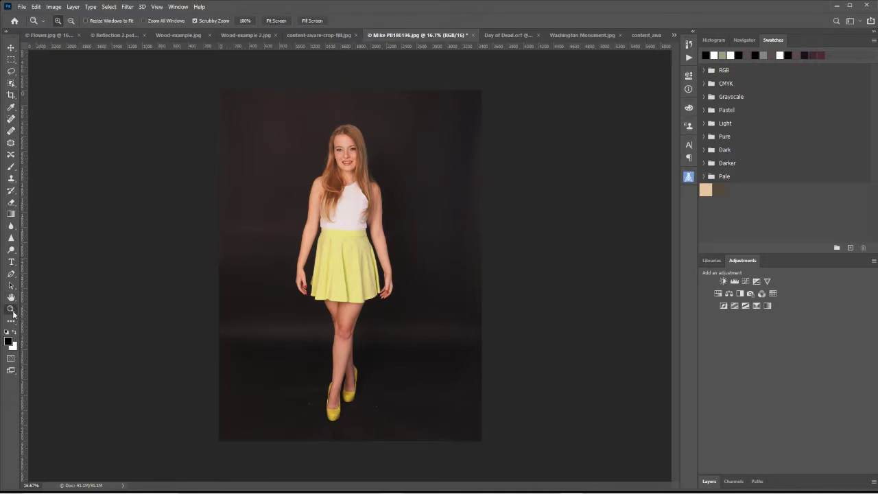
pyautogui.moveTo(326, 415); pyautogui.dragTo(378, 384)
pyautogui.scroll(-2, 525, 373)
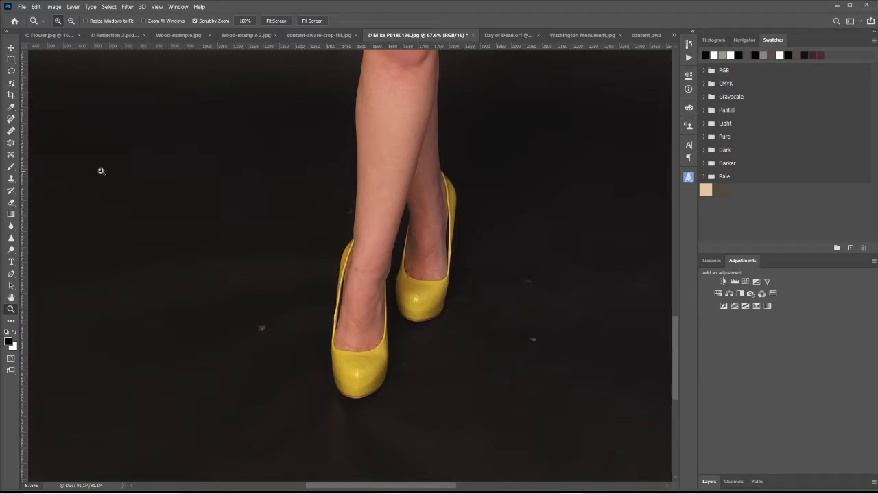
pyautogui.click(10, 119)
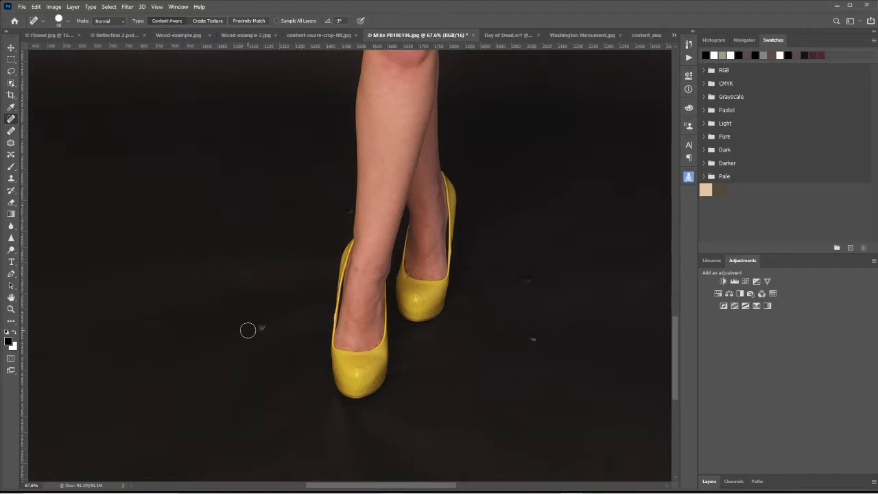
pyautogui.click(262, 328)
pyautogui.click(533, 339)
pyautogui.click(530, 282)
pyautogui.moveTo(417, 490)
pyautogui.mouseDown()
pyautogui.moveTo(455, 487)
pyautogui.moveTo(386, 487)
pyautogui.moveTo(402, 486)
pyautogui.mouseUp()
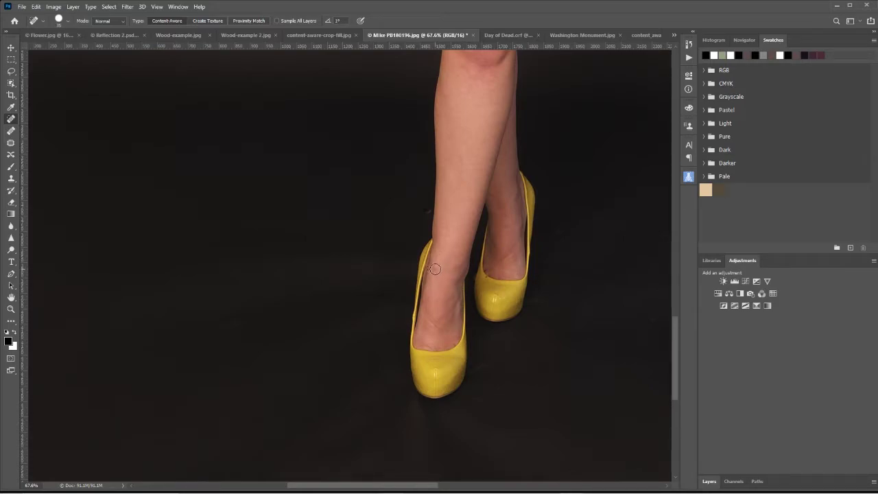
# Spot-heal the small blemishes on the front ankle and the thigh.
pyautogui.click(435, 268)
pyautogui.scroll(3, 570, 324)
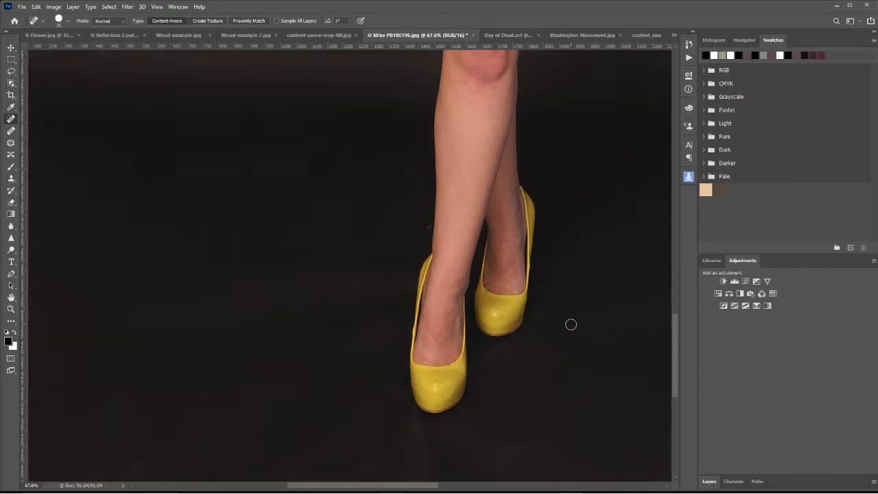
pyautogui.scroll(6, 571, 324)
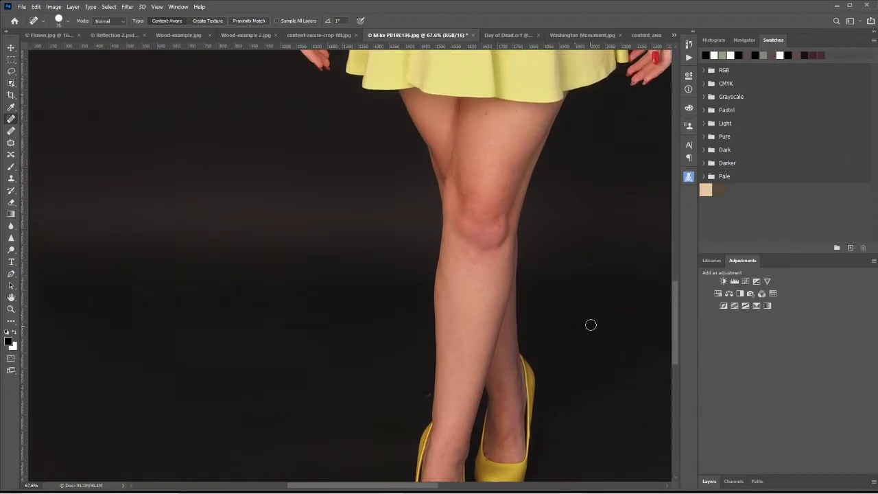
pyautogui.click(486, 112)
pyautogui.moveTo(674, 346); pyautogui.dragTo(676, 211)
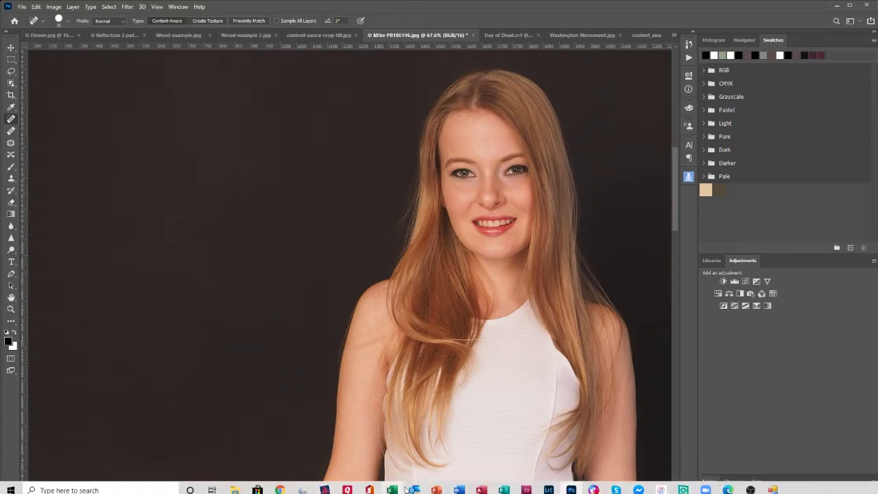
pyautogui.moveTo(350, 489); pyautogui.dragTo(379, 489)
pyautogui.scroll(1, 365, 403)
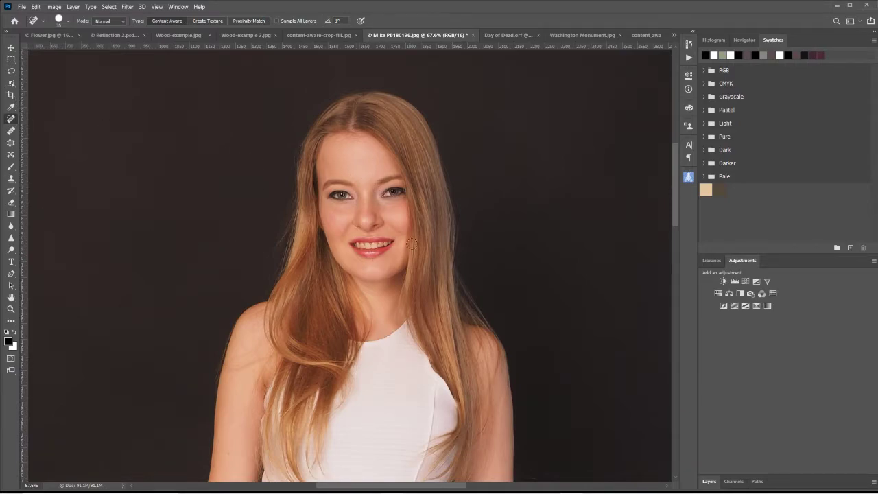
pyautogui.scroll(-5, 410, 301)
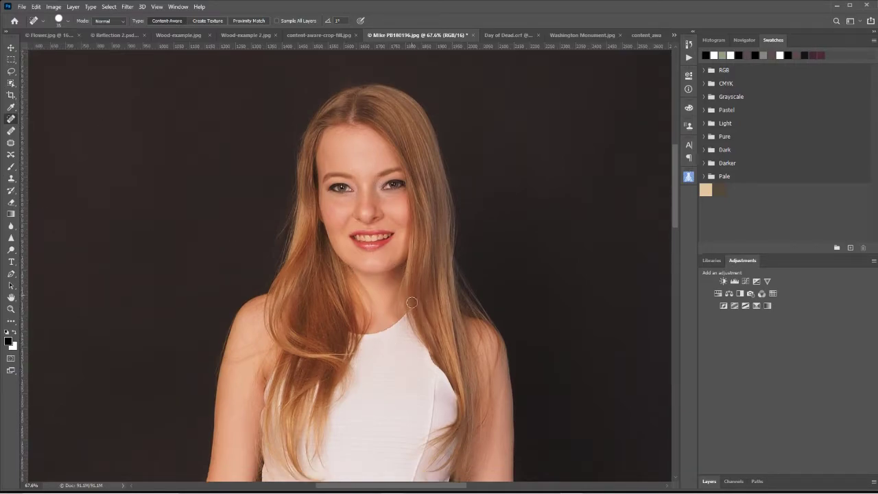
pyautogui.scroll(-7, 411, 302)
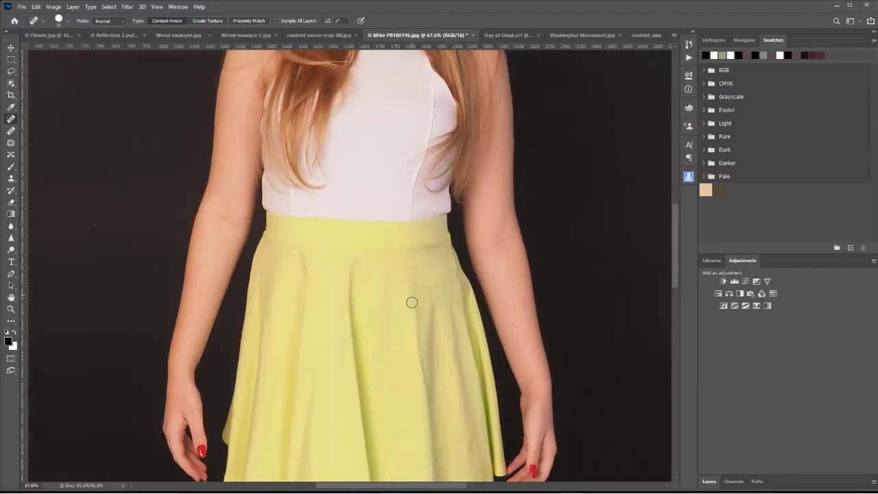
pyautogui.scroll(-6, 412, 303)
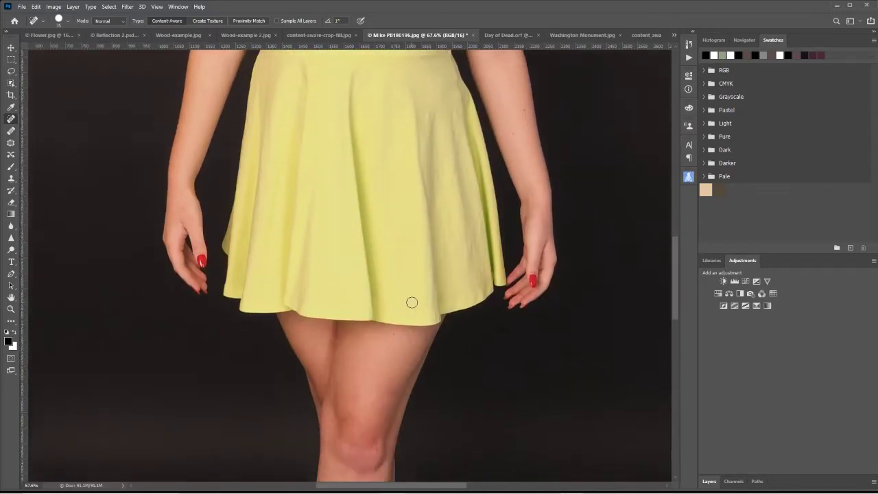
pyautogui.scroll(-4, 409, 308)
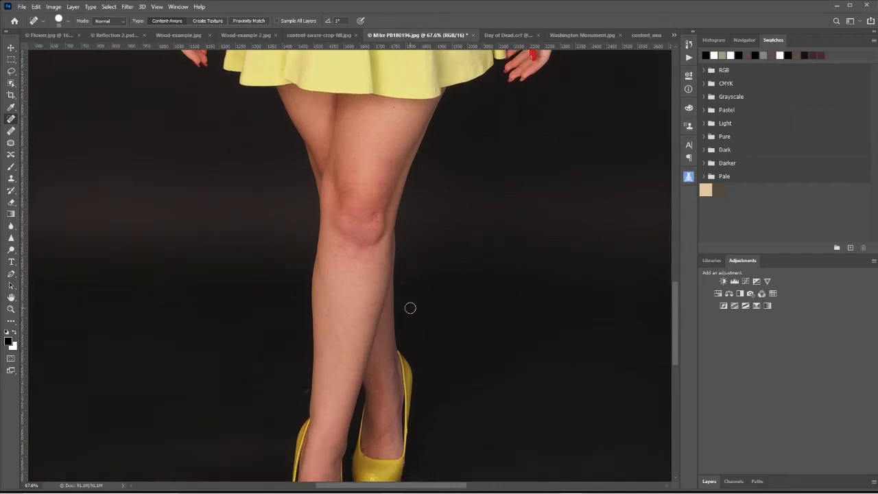
pyautogui.scroll(-1, 411, 308)
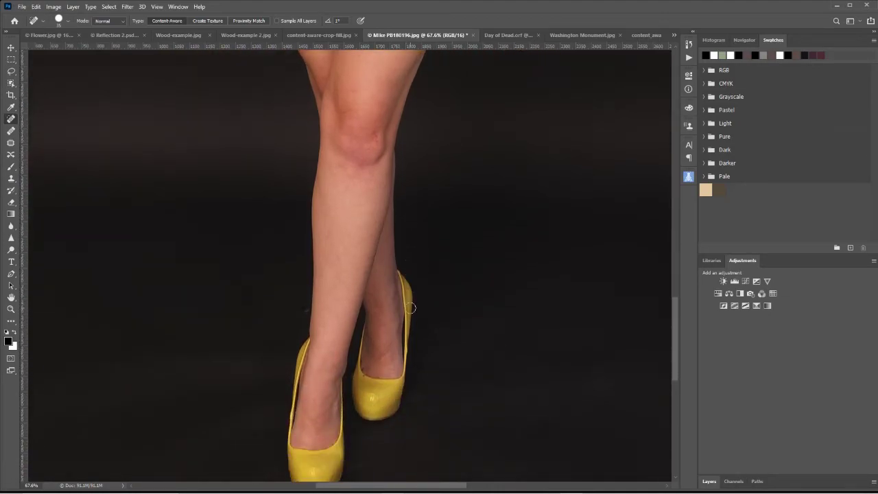
pyautogui.scroll(-2, 435, 310)
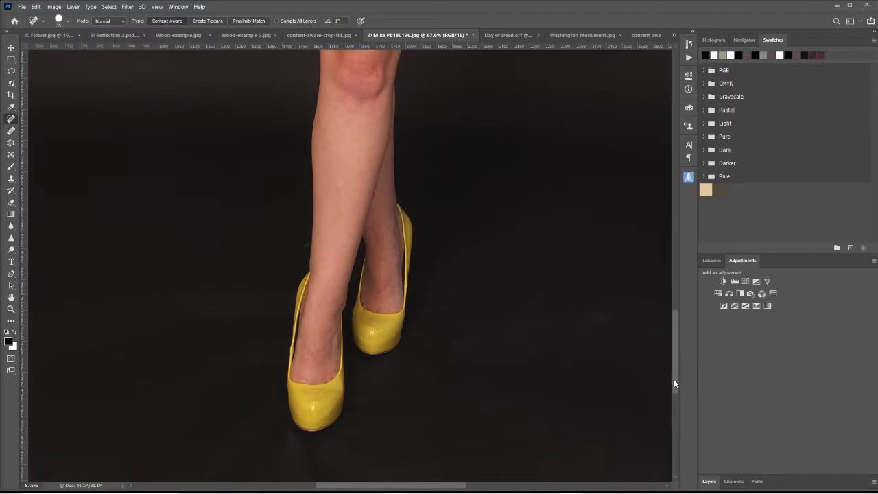
pyautogui.moveTo(674, 378); pyautogui.dragTo(679, 269)
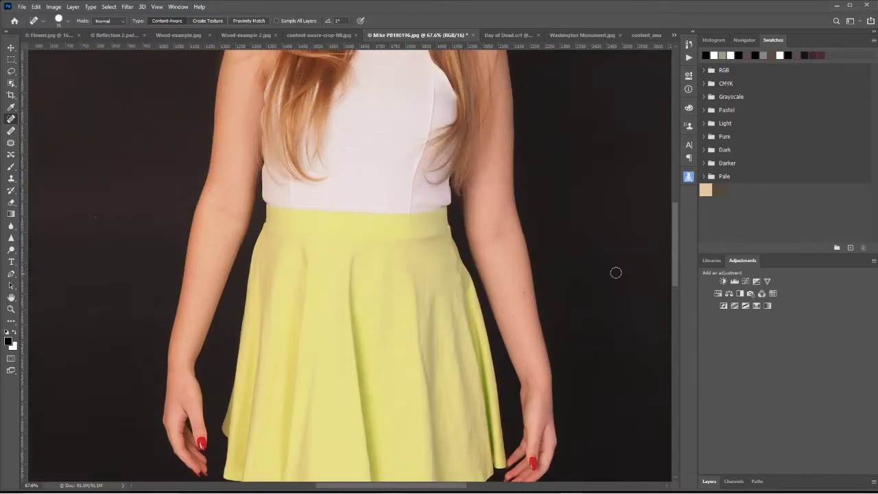
pyautogui.click(11, 310)
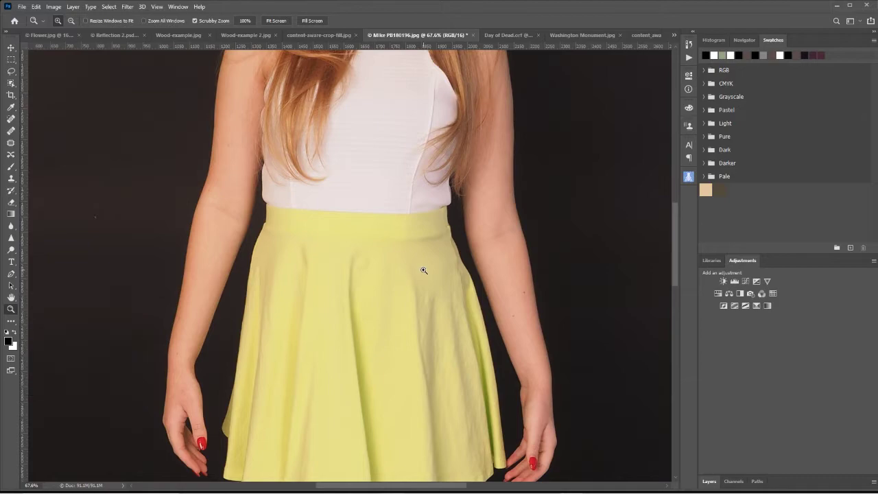
# Zoom out around the skirt, then bring up the Day of Dead.orf photo.
pyautogui.moveTo(444, 268); pyautogui.dragTo(396, 296)
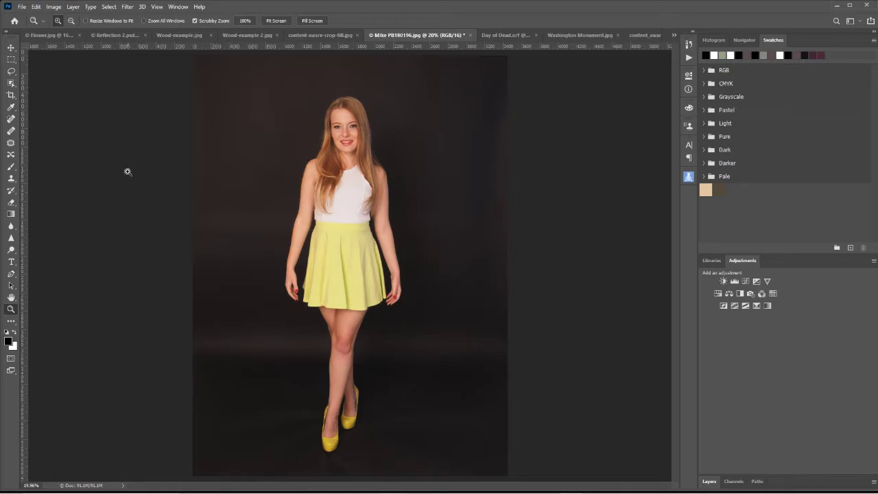
pyautogui.click(504, 36)
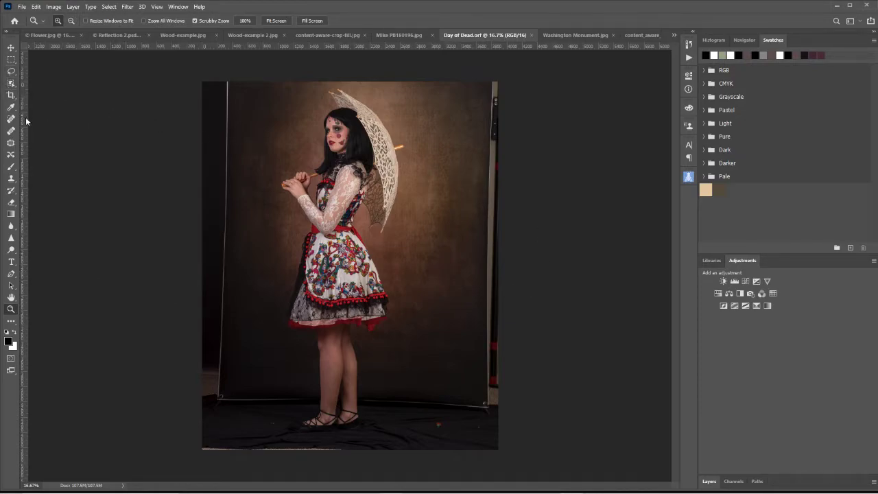
# Lasso the dark strip along the left edge and Content-Aware fill it with brown background.
pyautogui.click(12, 72)
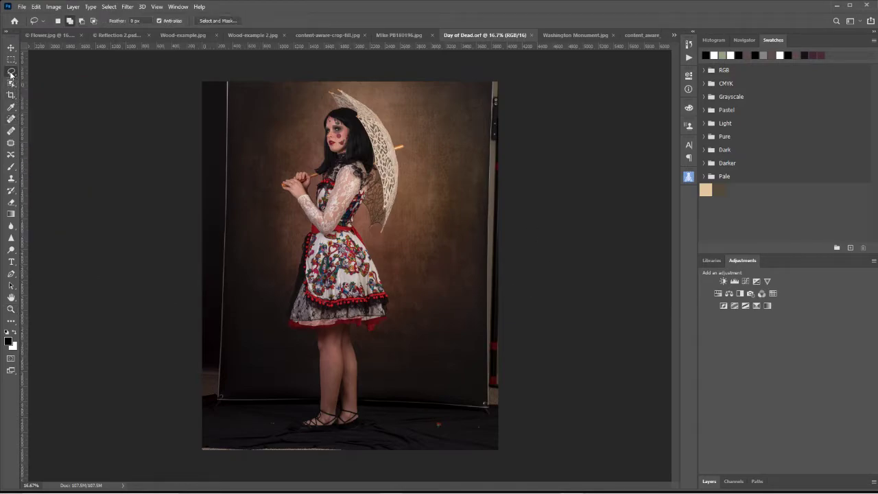
pyautogui.moveTo(212, 75)
pyautogui.mouseDown()
pyautogui.moveTo(232, 82)
pyautogui.moveTo(235, 111)
pyautogui.moveTo(226, 405)
pyautogui.moveTo(210, 404)
pyautogui.moveTo(197, 391)
pyautogui.moveTo(176, 86)
pyautogui.mouseUp()
pyautogui.hotkey('shift', 'BackSpace')
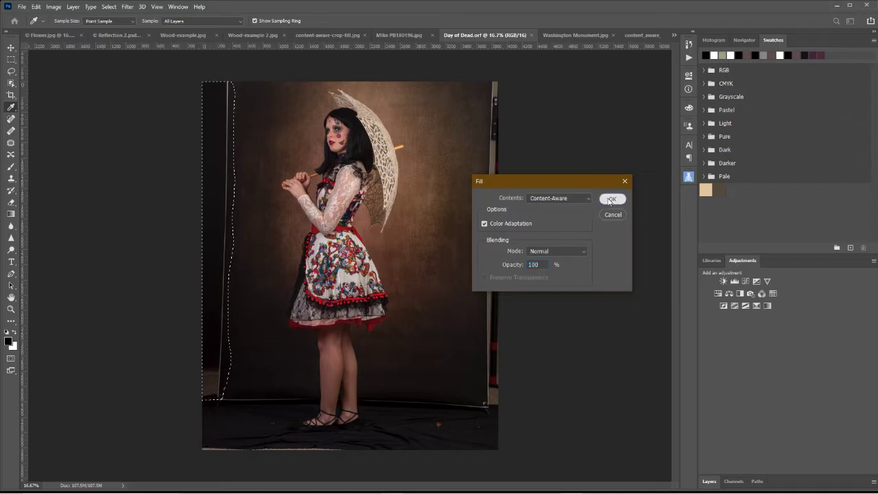
pyautogui.click(609, 199)
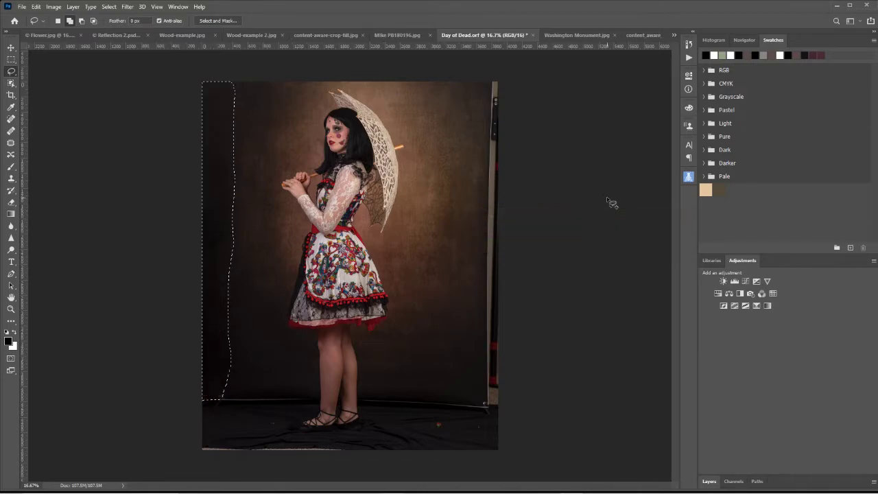
pyautogui.hotkey('ctrl', 'd')
# Lasso the backdrop stand along the right edge and Content-Aware fill it.
pyautogui.moveTo(490, 83)
pyautogui.mouseDown()
pyautogui.moveTo(476, 173)
pyautogui.moveTo(473, 371)
pyautogui.moveTo(481, 406)
pyautogui.moveTo(503, 410)
pyautogui.moveTo(513, 84)
pyautogui.mouseUp()
pyautogui.hotkey('shift', 'BackSpace')
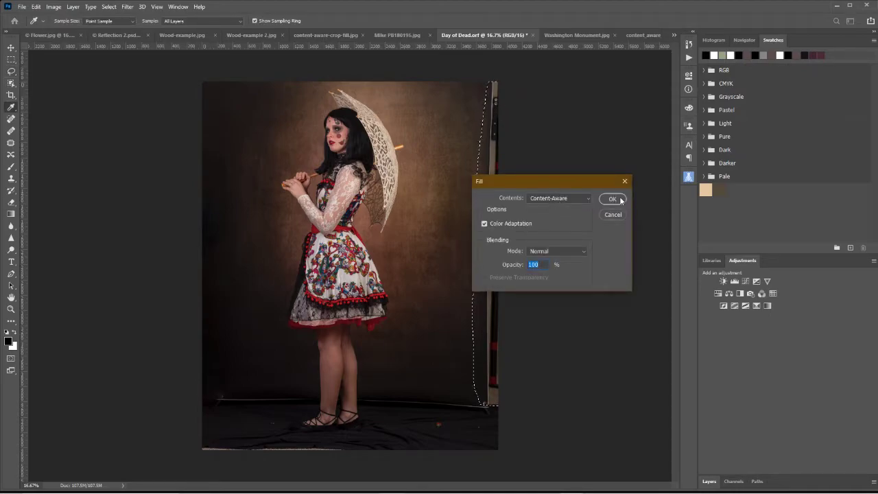
pyautogui.click(620, 199)
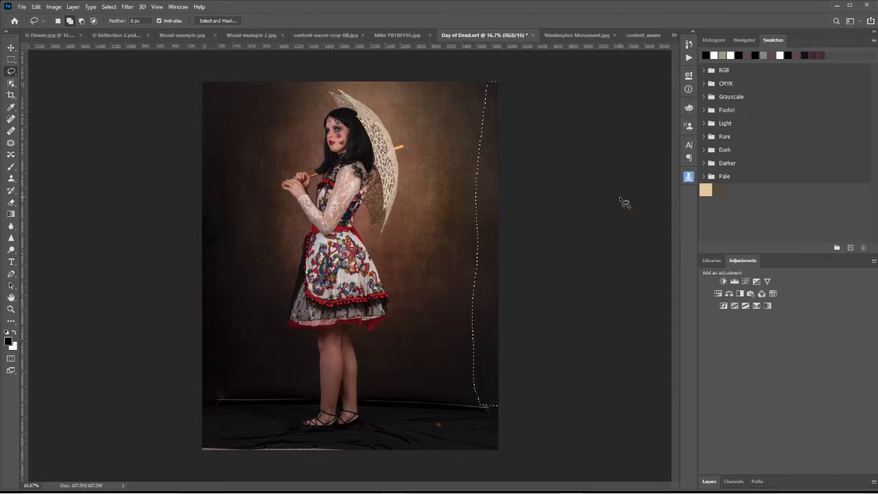
pyautogui.hotkey('ctrl', 'd')
pyautogui.click(12, 118)
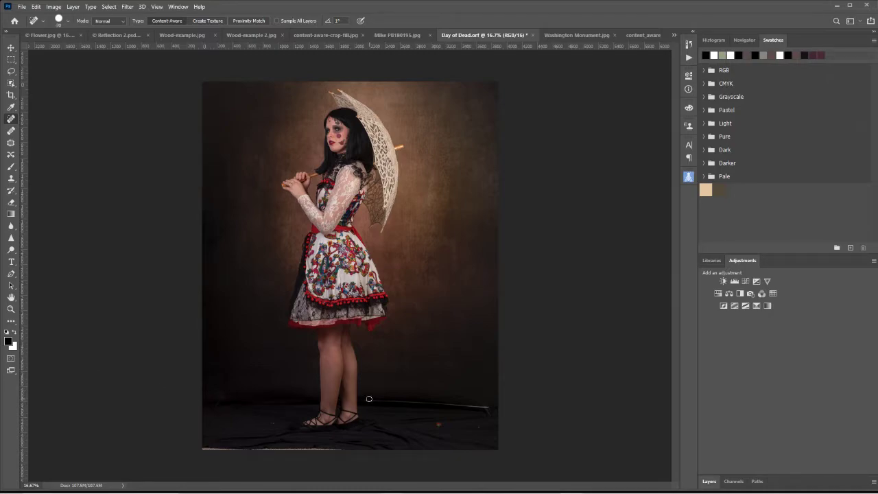
# Zoom in on the feet and spot-heal the white line along the floor and a light speck.
pyautogui.click(11, 309)
pyautogui.moveTo(357, 430); pyautogui.dragTo(389, 418)
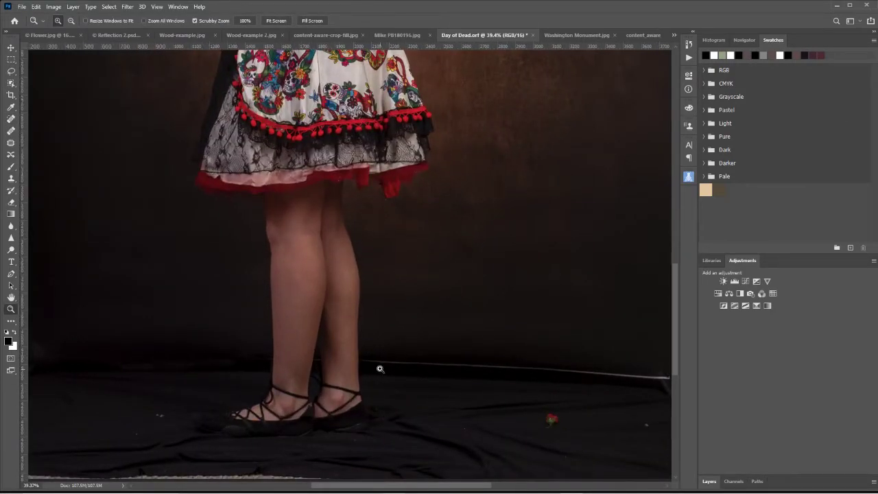
pyautogui.click(11, 119)
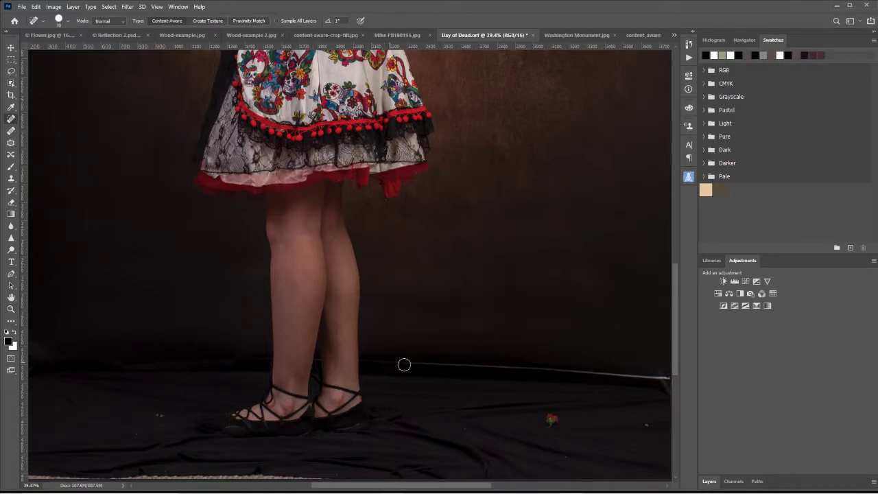
pyautogui.moveTo(404, 364); pyautogui.dragTo(679, 380)
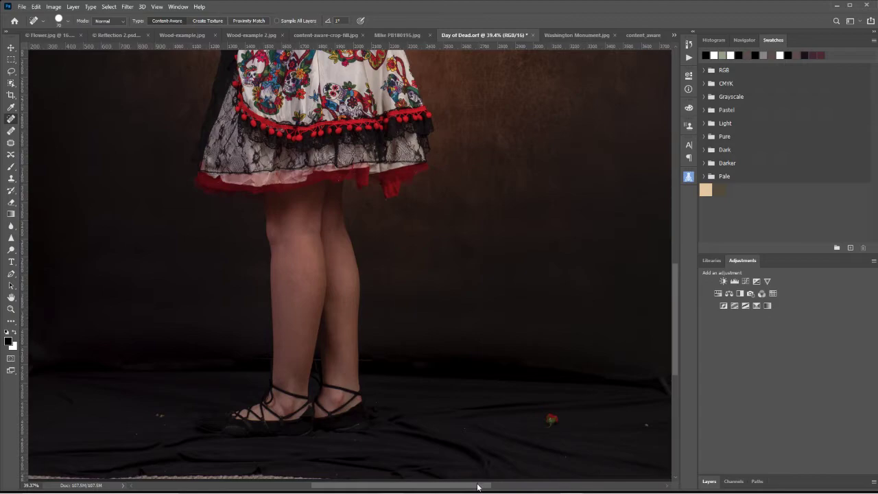
pyautogui.moveTo(478, 487); pyautogui.dragTo(501, 487)
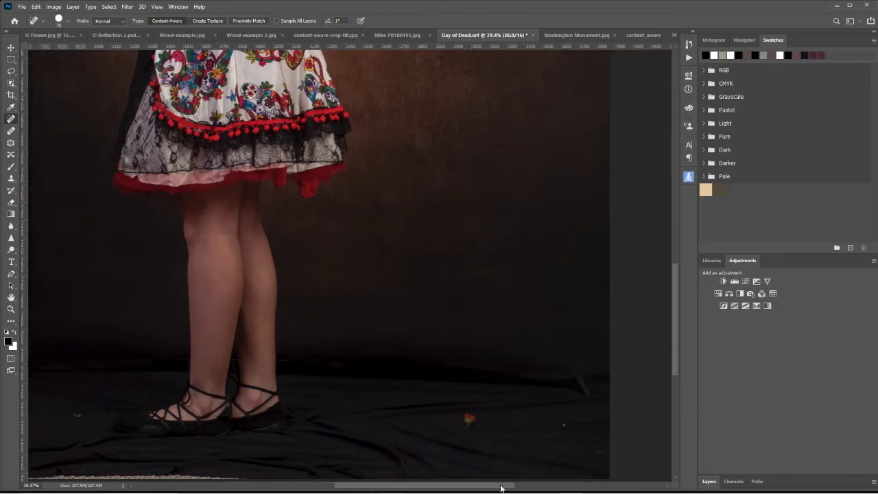
pyautogui.click(578, 379)
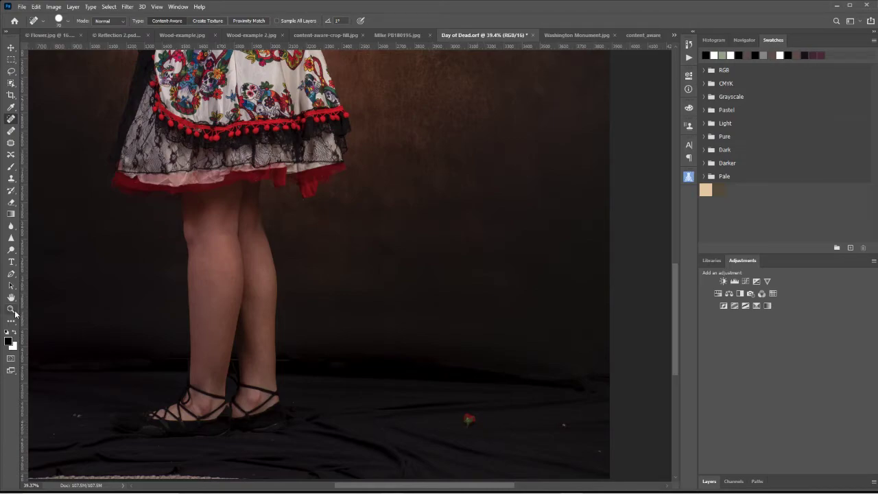
# Zoom in closer and remove the red flower with an enlarged healing brush.
pyautogui.click(11, 309)
pyautogui.moveTo(478, 436); pyautogui.dragTo(516, 408)
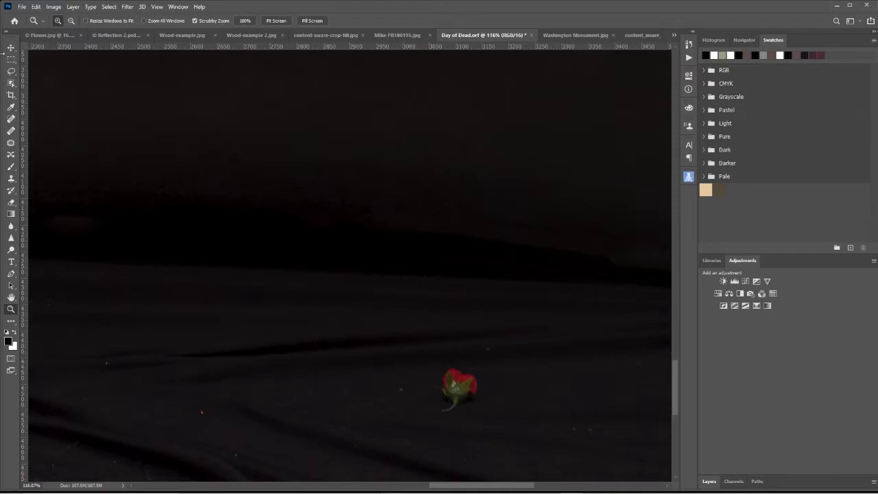
pyautogui.click(11, 118)
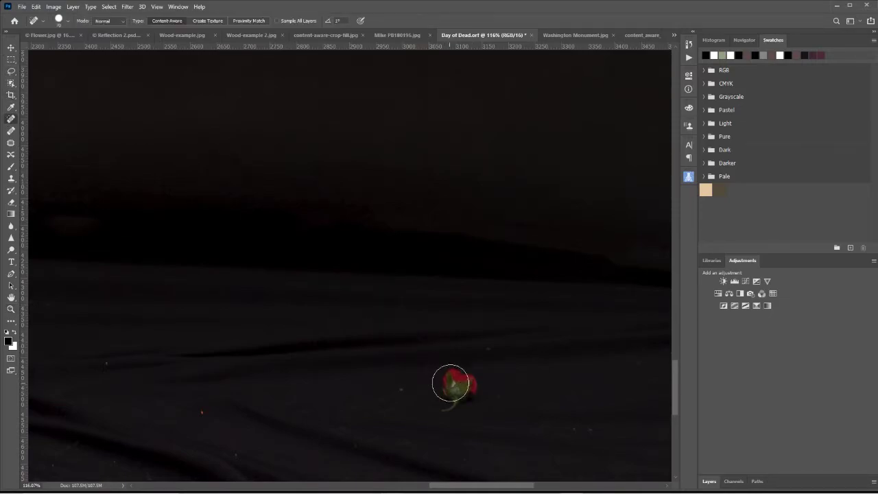
pyautogui.press(']')
pyautogui.press(']')
pyautogui.press(']')
pyautogui.press(']')
pyautogui.press(']')
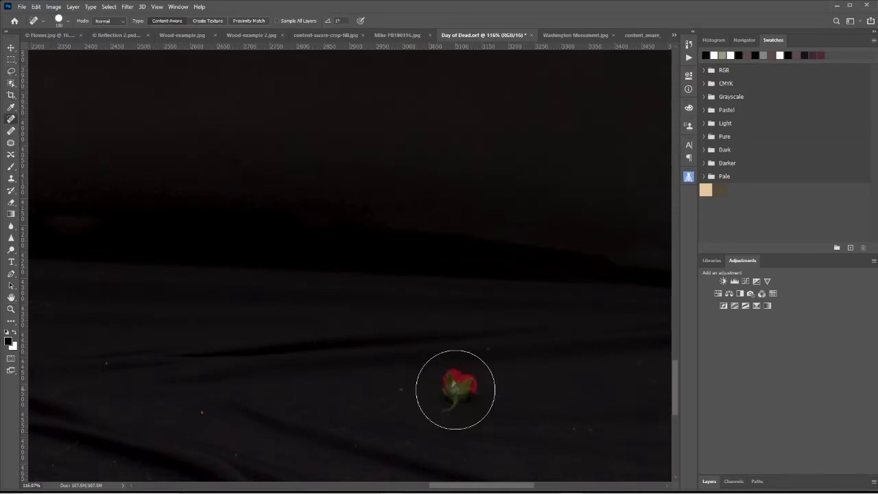
pyautogui.click(456, 390)
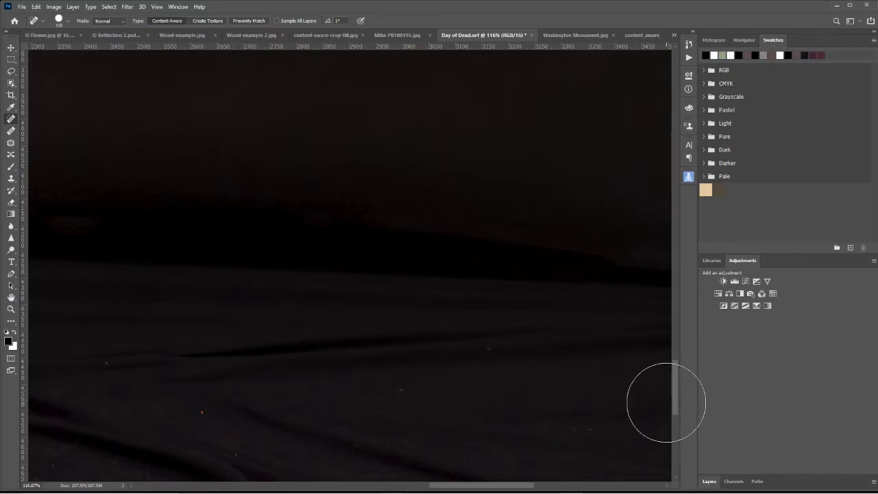
# With a smaller brush, heal the bright and orange specks scattered on the dark cloth.
pyautogui.press('[')
pyautogui.press('[')
pyautogui.press('[')
pyautogui.press('[')
pyautogui.press('[')
pyautogui.press('[')
pyautogui.press('[')
pyautogui.press('[')
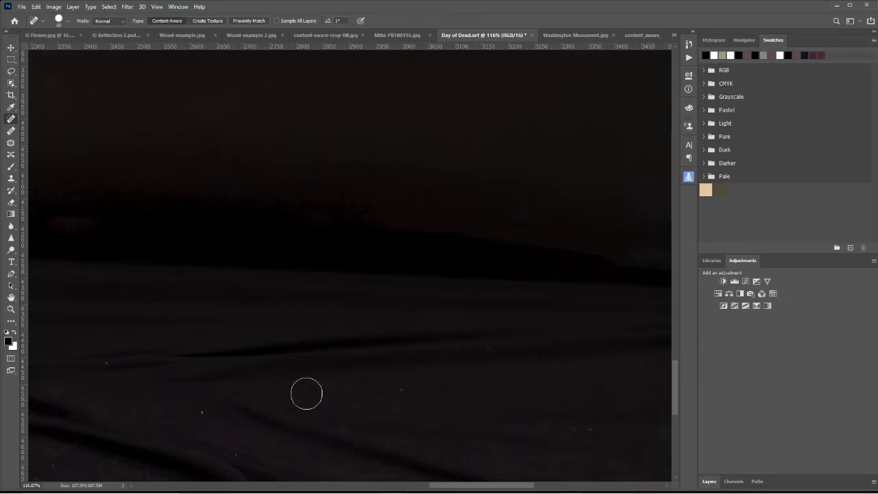
pyautogui.press('[')
pyautogui.press('[')
pyautogui.click(107, 363)
pyautogui.click(402, 390)
pyautogui.click(574, 430)
pyautogui.click(592, 429)
pyautogui.moveTo(675, 409); pyautogui.dragTo(674, 427)
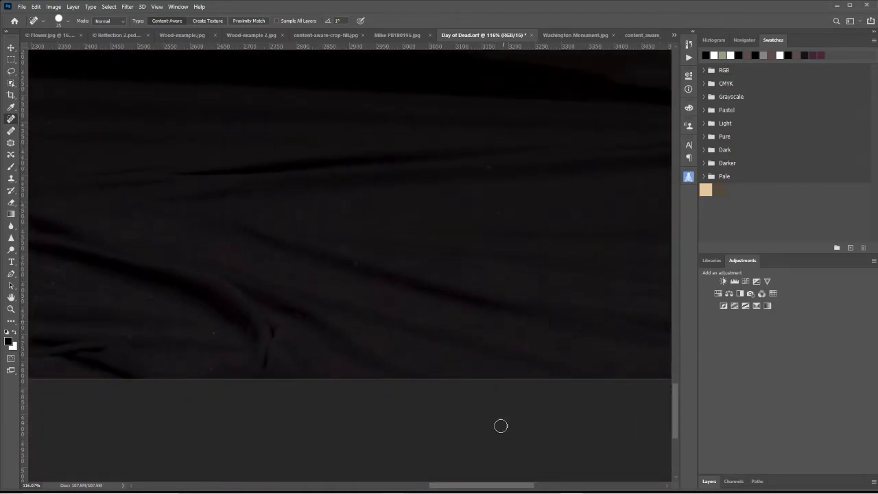
pyautogui.moveTo(477, 488); pyautogui.dragTo(400, 485)
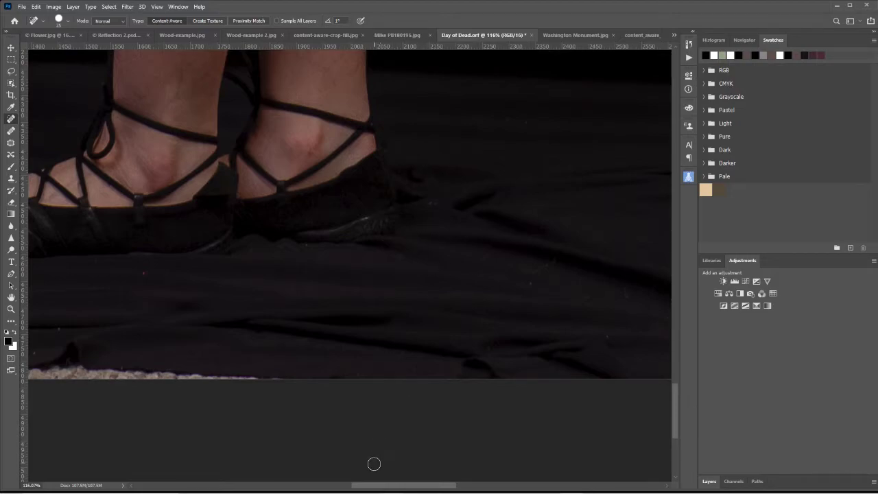
pyautogui.moveTo(383, 486); pyautogui.dragTo(318, 485)
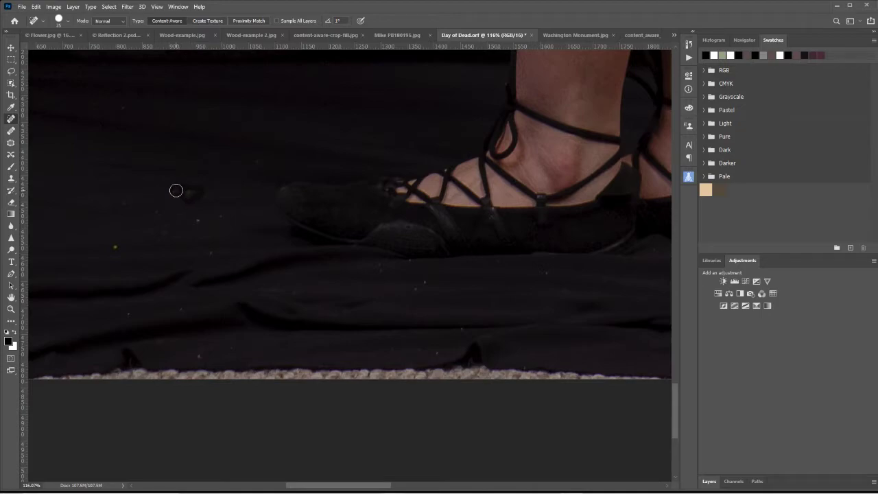
pyautogui.click(176, 191)
pyautogui.click(113, 246)
pyautogui.click(10, 310)
pyautogui.scroll(-5, 206, 347)
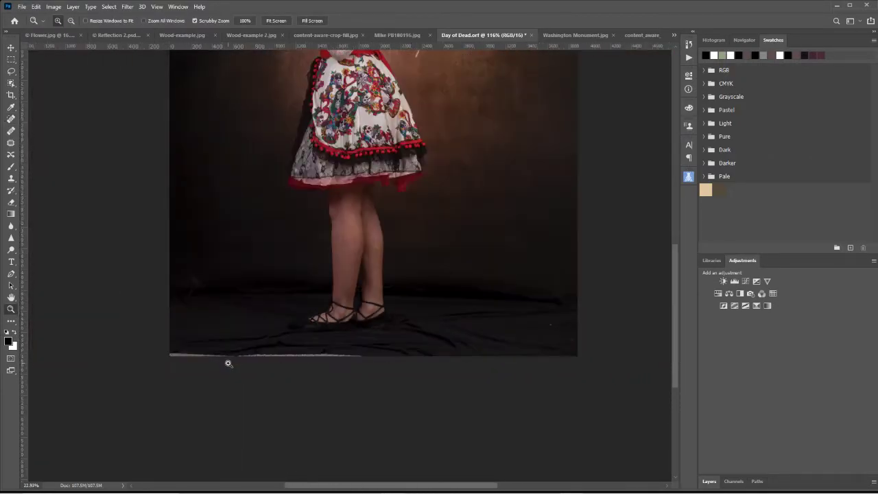
pyautogui.scroll(2, 233, 362)
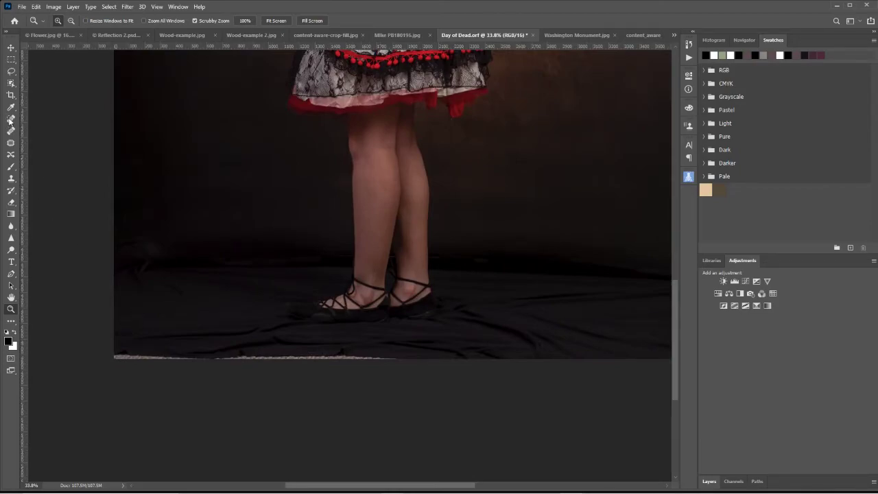
pyautogui.click(11, 70)
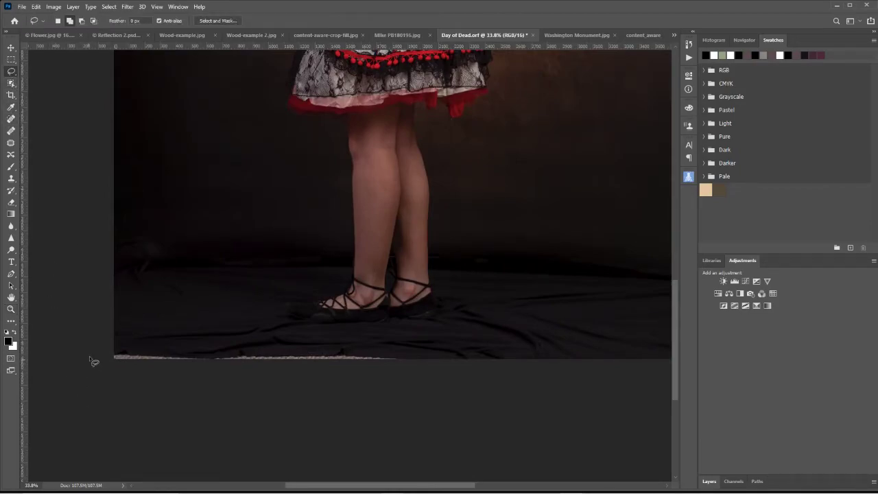
pyautogui.moveTo(110, 347)
pyautogui.mouseDown()
pyautogui.moveTo(260, 361)
pyautogui.moveTo(288, 356)
pyautogui.moveTo(122, 351)
pyautogui.moveTo(387, 356)
pyautogui.moveTo(392, 372)
pyautogui.moveTo(137, 377)
pyautogui.moveTo(108, 368)
pyautogui.moveTo(103, 354)
pyautogui.mouseUp()
pyautogui.click(112, 348)
pyautogui.hotkey('shift', 'BackSpace')
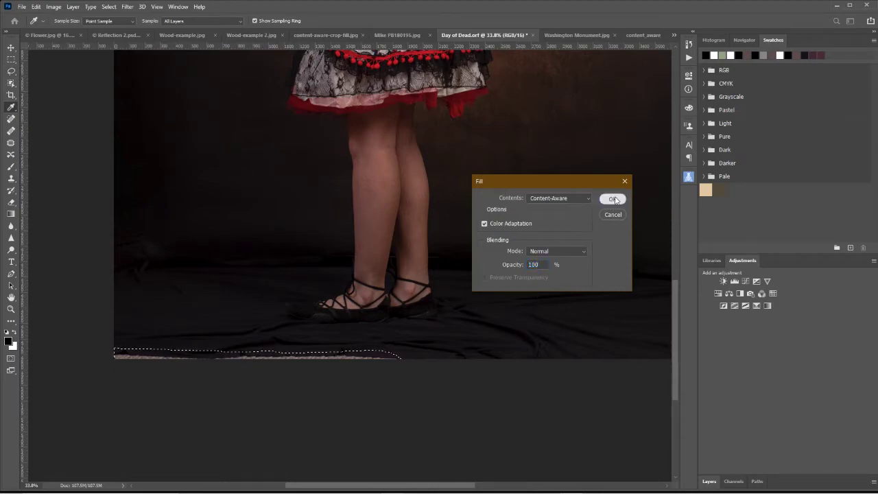
pyautogui.click(613, 199)
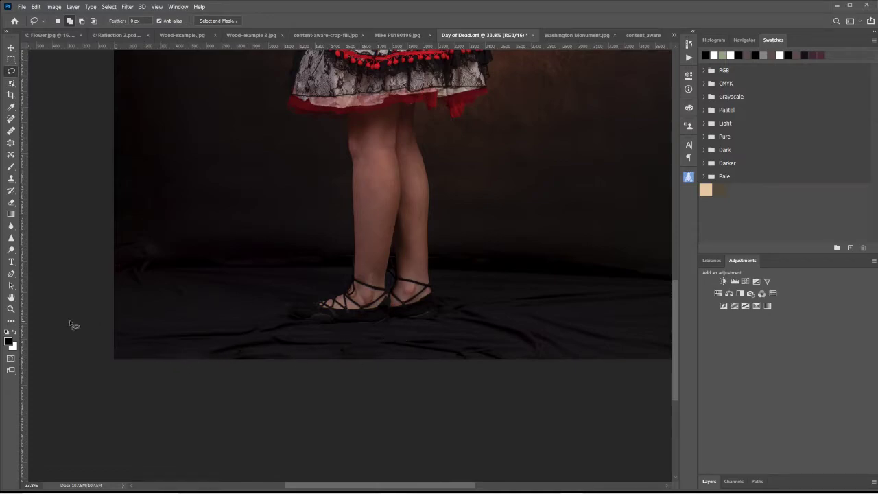
pyautogui.click(11, 308)
pyautogui.moveTo(486, 190); pyautogui.dragTo(451, 218)
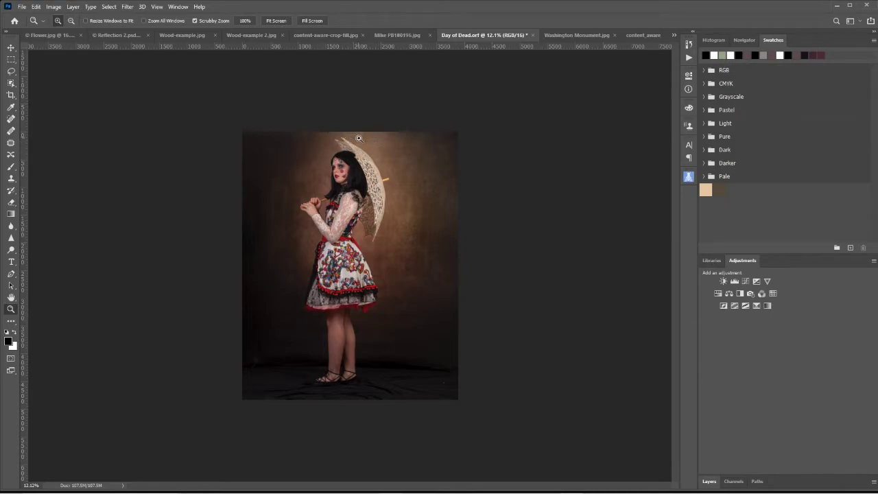
# Extend the crop above the Day of Dead photo so Content-Aware fills the new top strip.
pyautogui.click(12, 96)
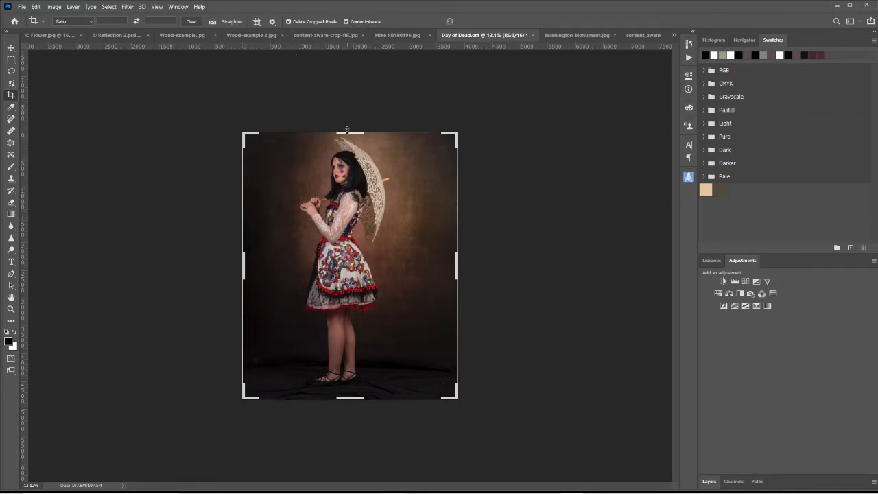
pyautogui.moveTo(347, 129); pyautogui.dragTo(348, 120)
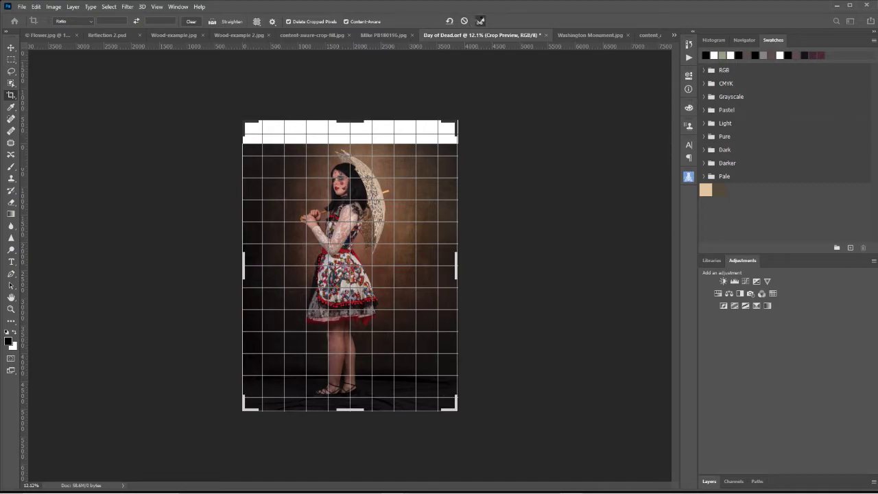
pyautogui.click(480, 21)
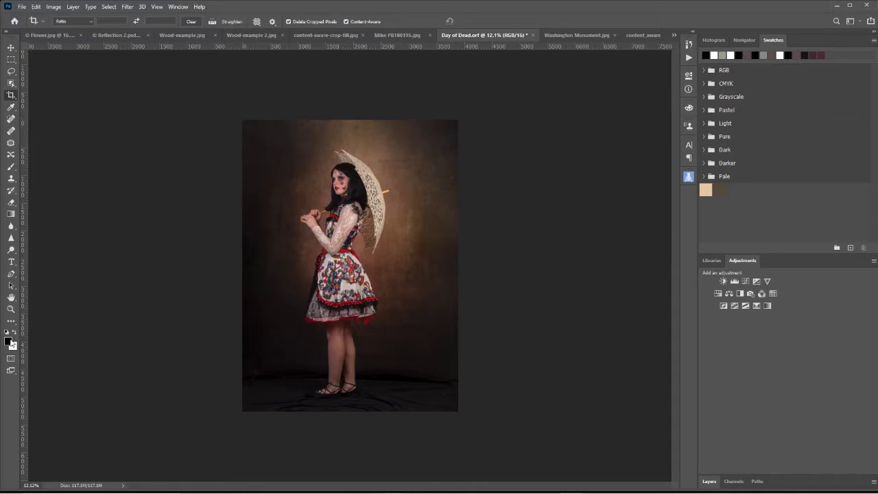
pyautogui.click(11, 308)
pyautogui.moveTo(281, 172); pyautogui.dragTo(333, 135)
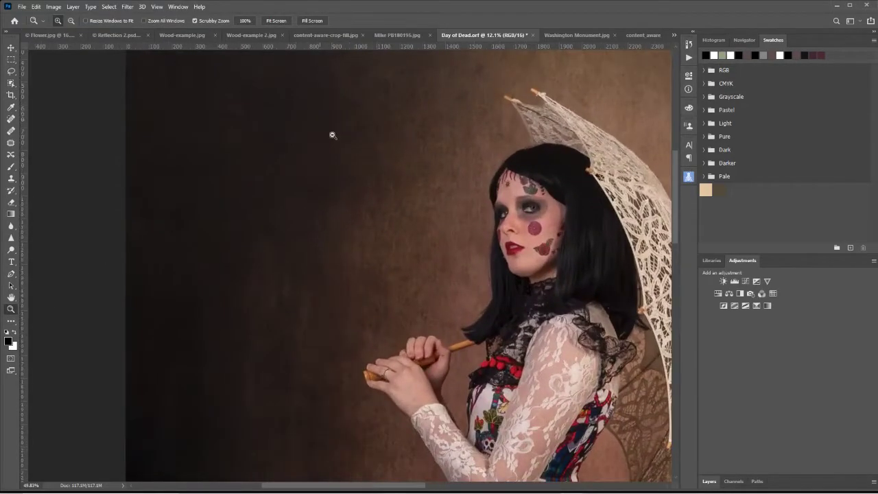
pyautogui.scroll(5, 485, 166)
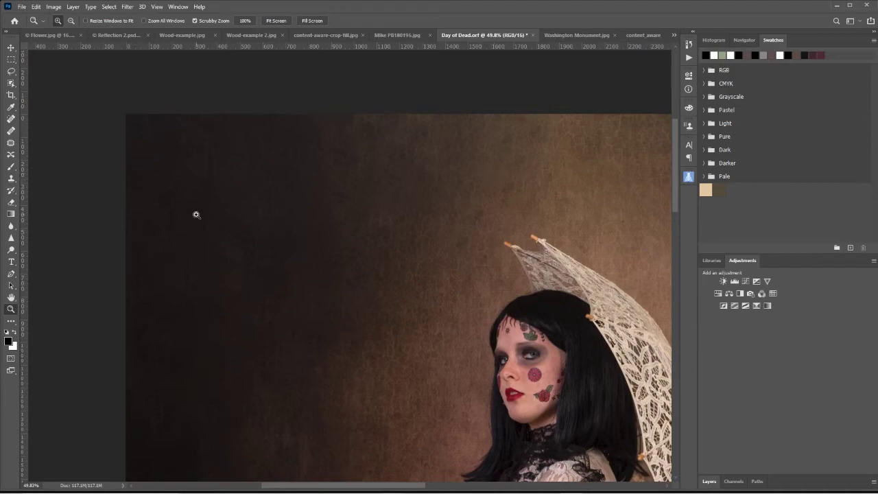
pyautogui.moveTo(360, 486); pyautogui.dragTo(419, 490)
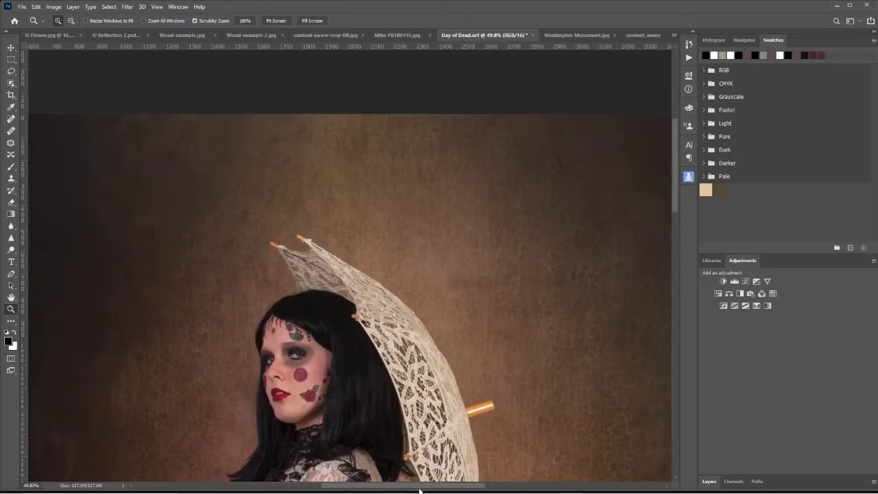
pyautogui.hotkey('ctrl', '0')
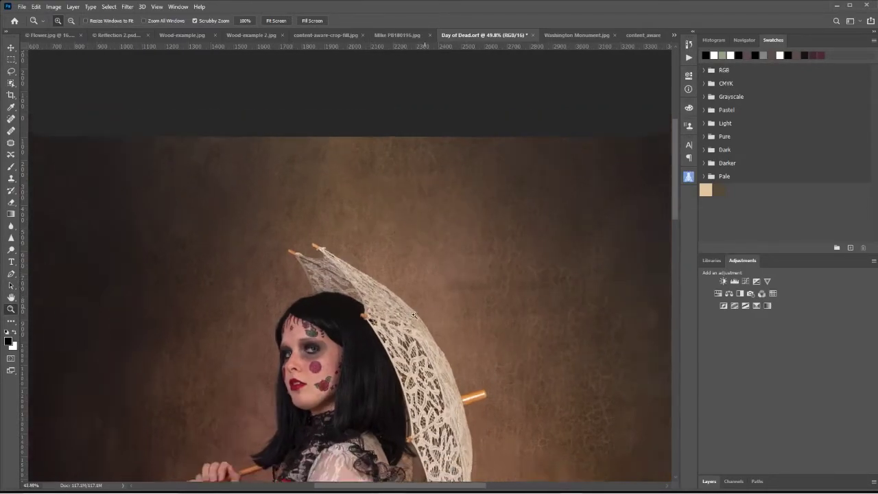
pyautogui.moveTo(384, 325); pyautogui.dragTo(373, 329)
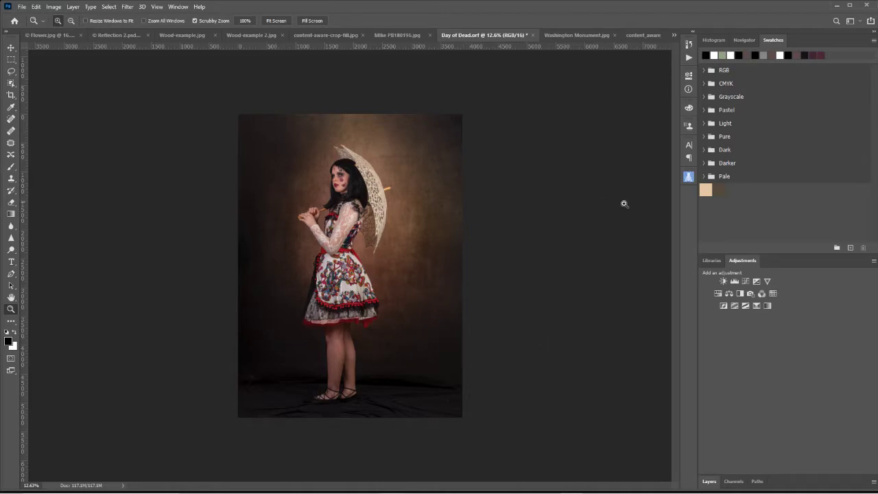
pyautogui.moveTo(405, 488)
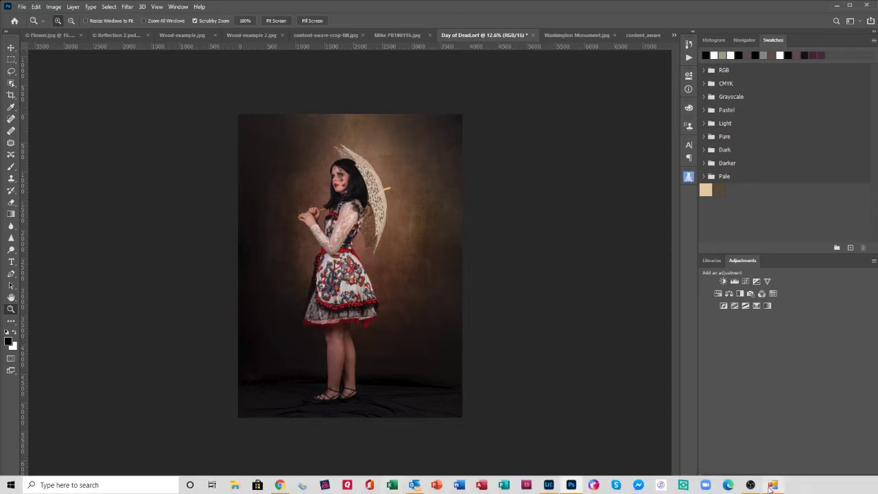
# From Lightroom Classic, send the seven selected hillside-and-lake photos to Photoshop's Merge to Panorama.
pyautogui.click(551, 487)
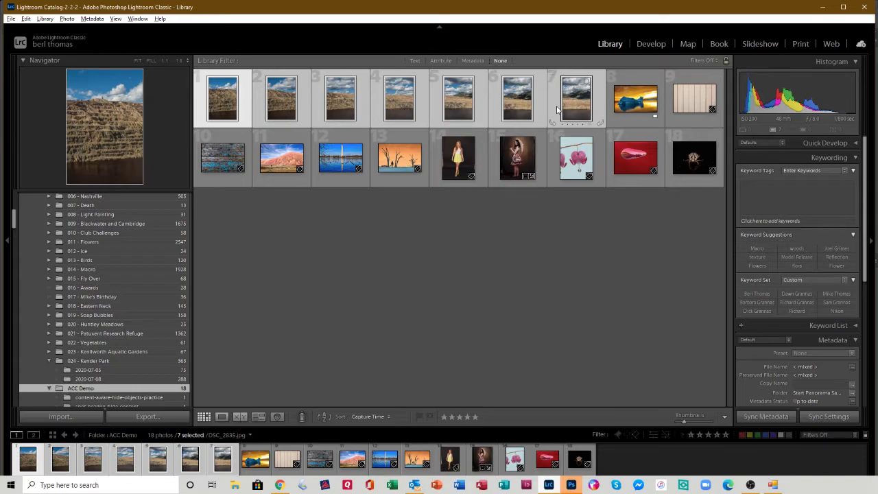
pyautogui.rightClick(461, 101)
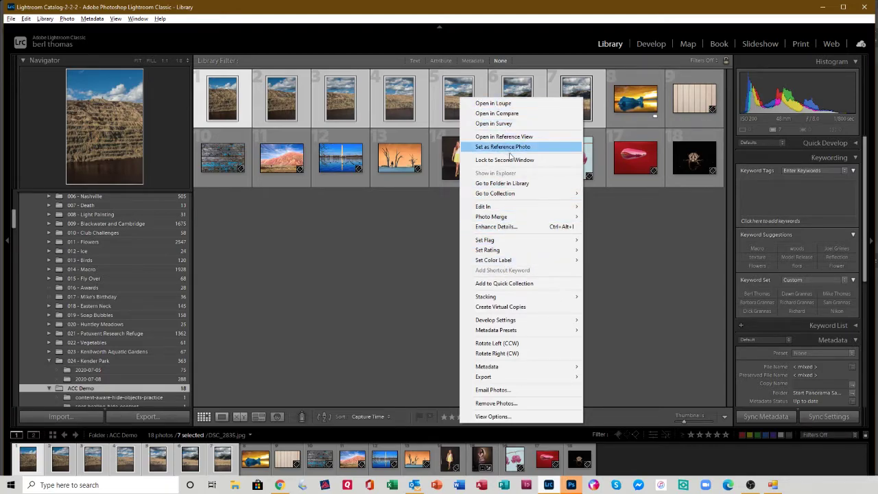
pyautogui.moveTo(485, 207)
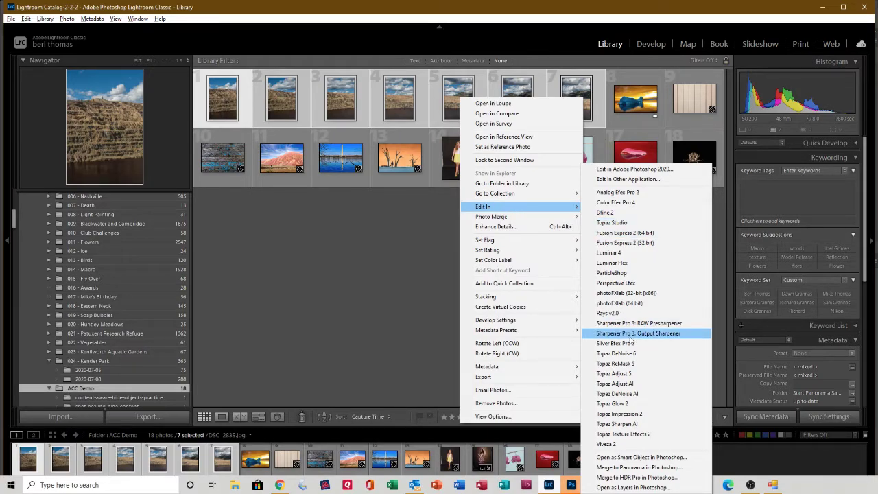
pyautogui.click(651, 469)
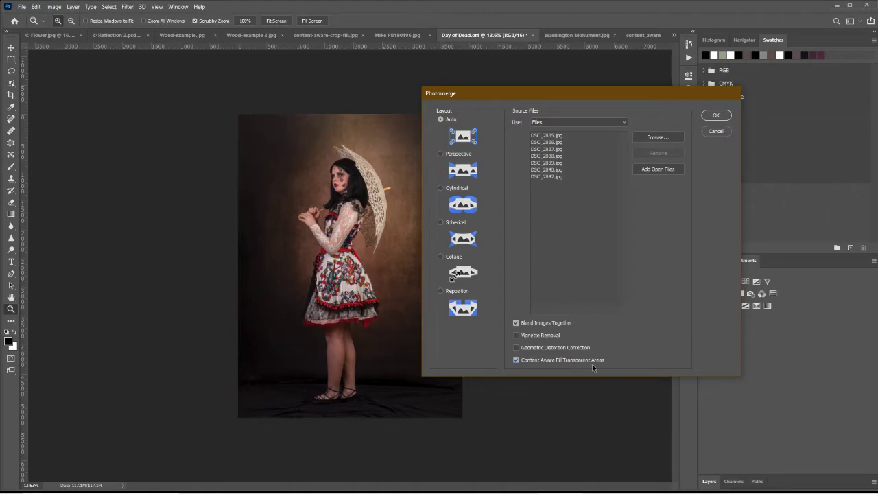
# Toggle Content Aware Fill Transparent Areas and build the Auto-layout, blended panorama.
pyautogui.click(517, 361)
pyautogui.click(715, 116)
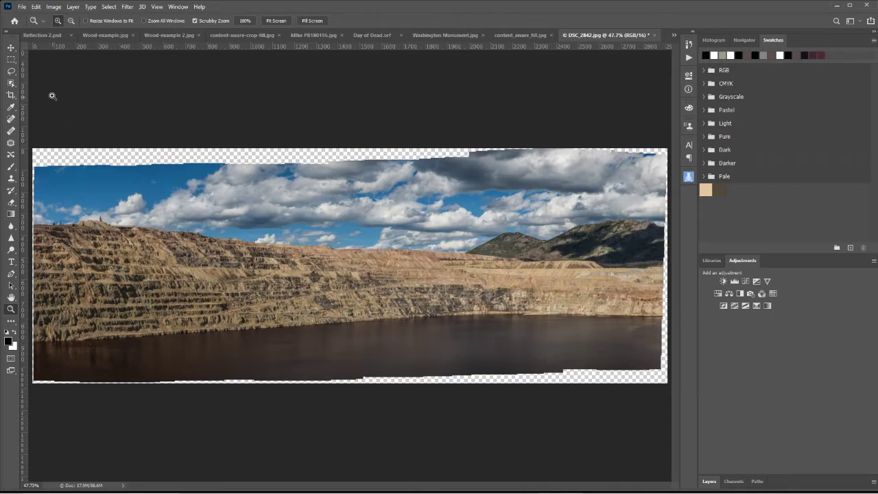
# Crop the panorama to a rectangular selection inside its transparent edges using Image > Crop.
pyautogui.click(11, 95)
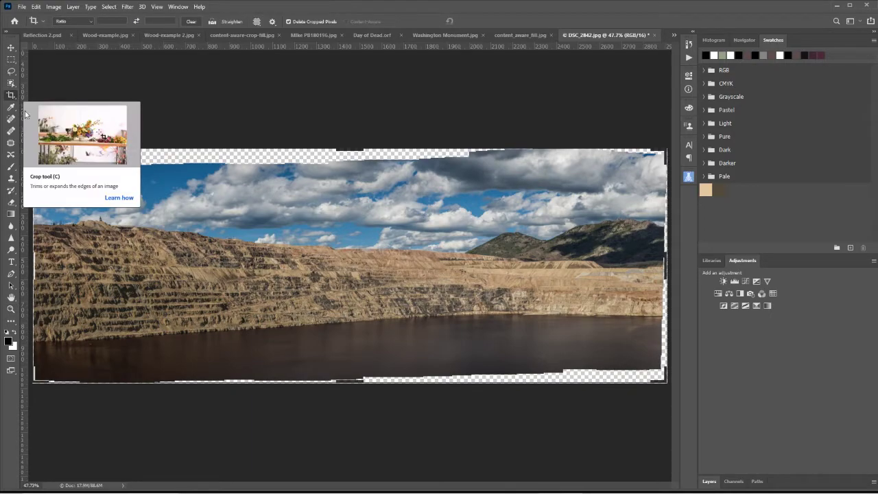
pyautogui.click(11, 61)
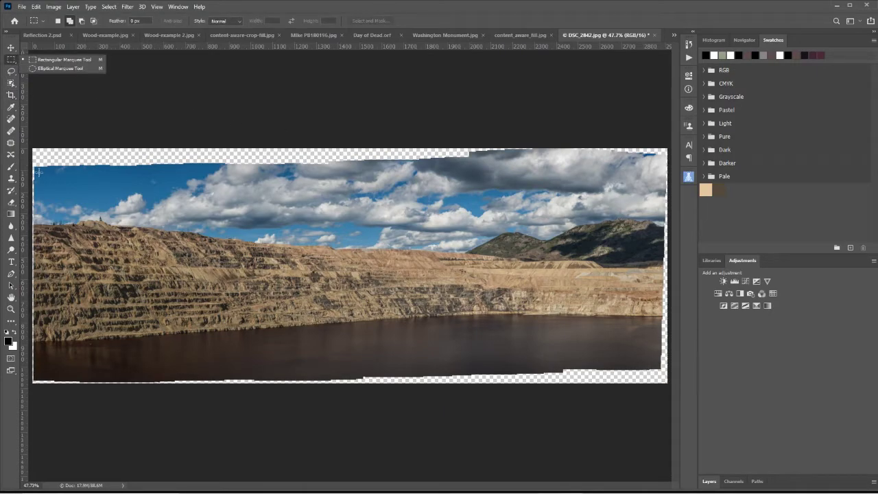
pyautogui.moveTo(38, 173); pyautogui.dragTo(657, 363)
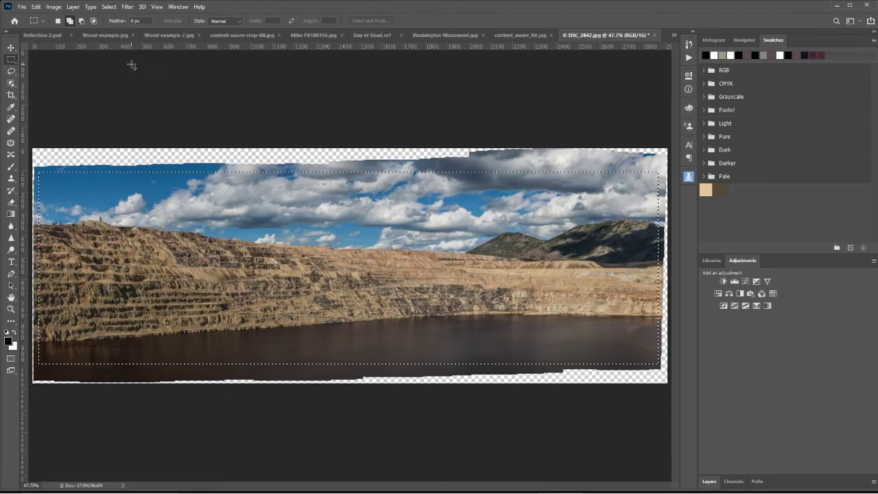
pyautogui.click(58, 9)
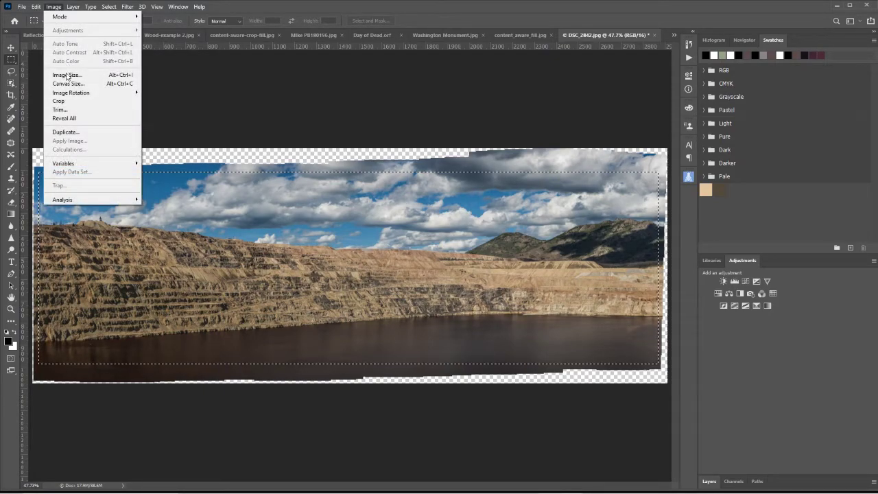
pyautogui.click(66, 100)
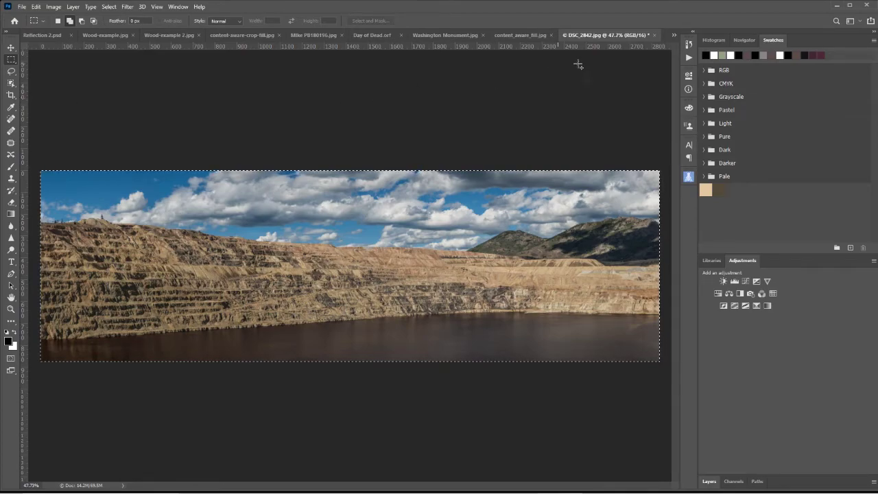
# Close the panorama document, answering the save prompt, and return to Lightroom Classic.
pyautogui.click(655, 36)
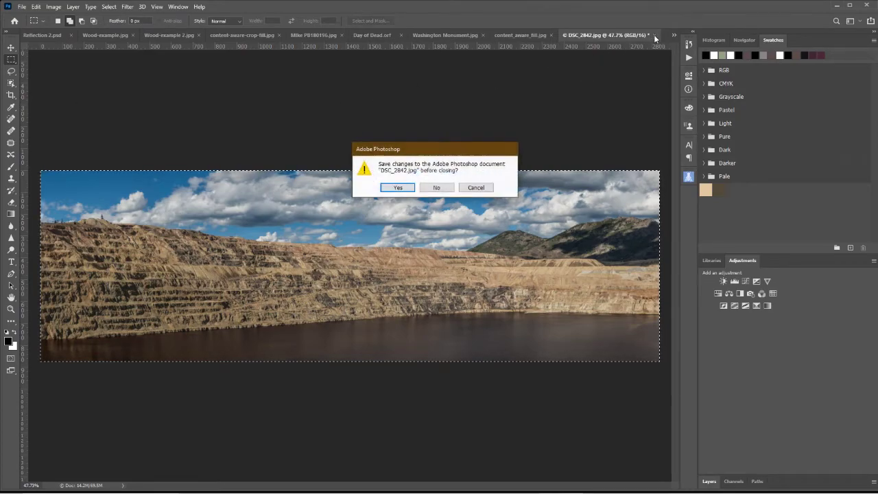
pyautogui.click(436, 187)
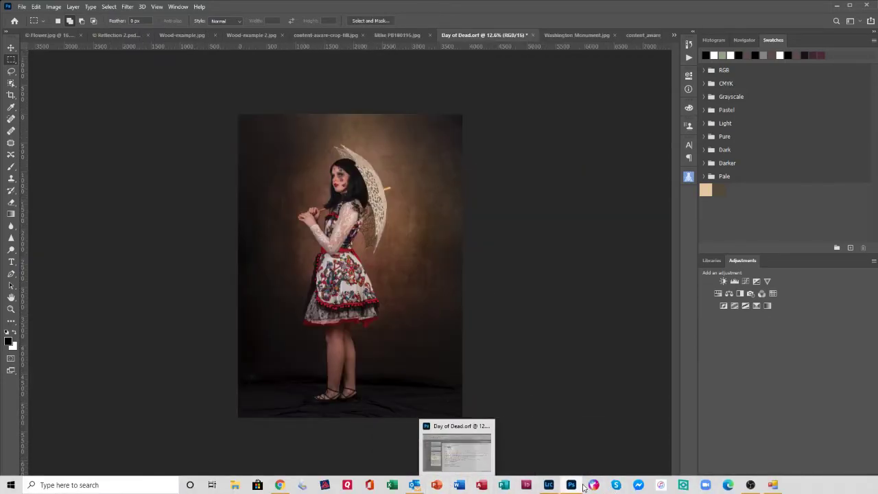
pyautogui.click(548, 485)
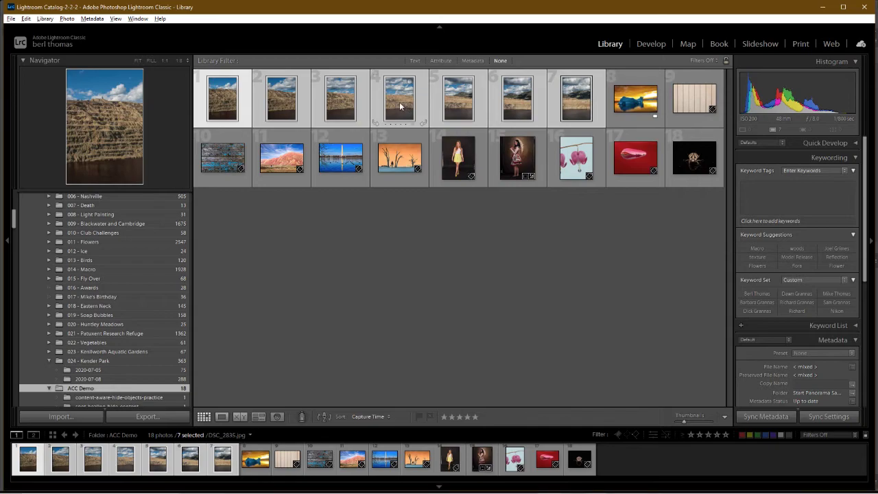
# Send the seven selected photos to Edit In > Merge to Panorama in Photoshop.
pyautogui.rightClick(401, 103)
pyautogui.moveTo(481, 388)
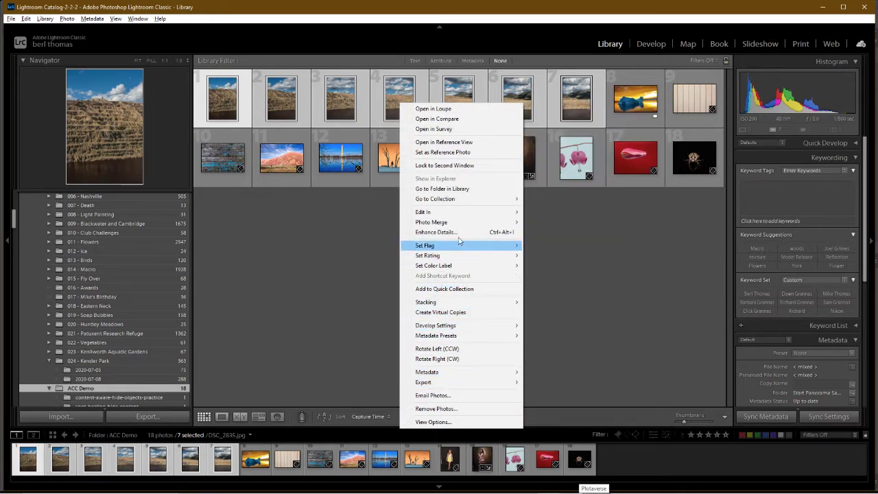
pyautogui.moveTo(472, 216)
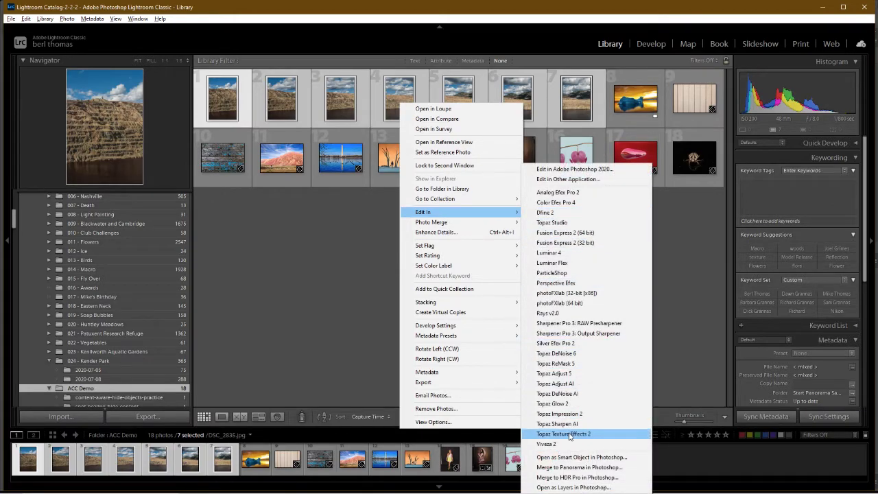
pyautogui.click(585, 469)
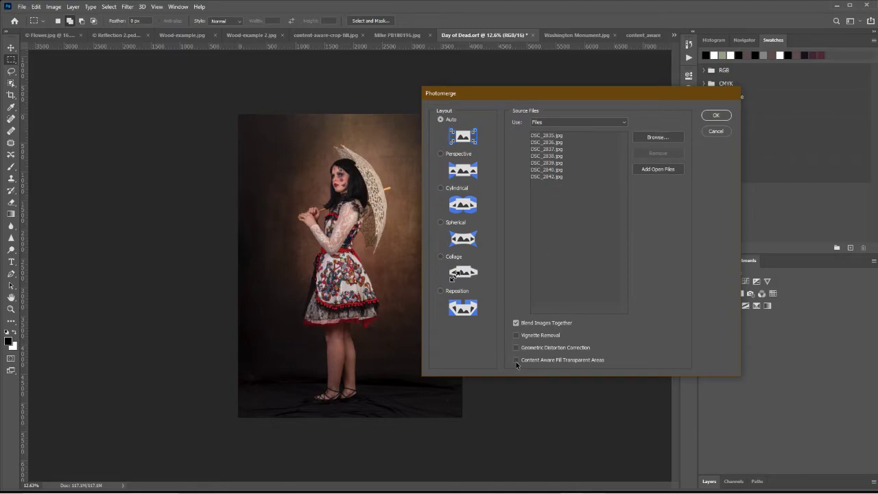
# Enable Content Aware Fill Transparent Areas in Photomerge and merge the seven photos.
pyautogui.click(517, 361)
pyautogui.click(719, 115)
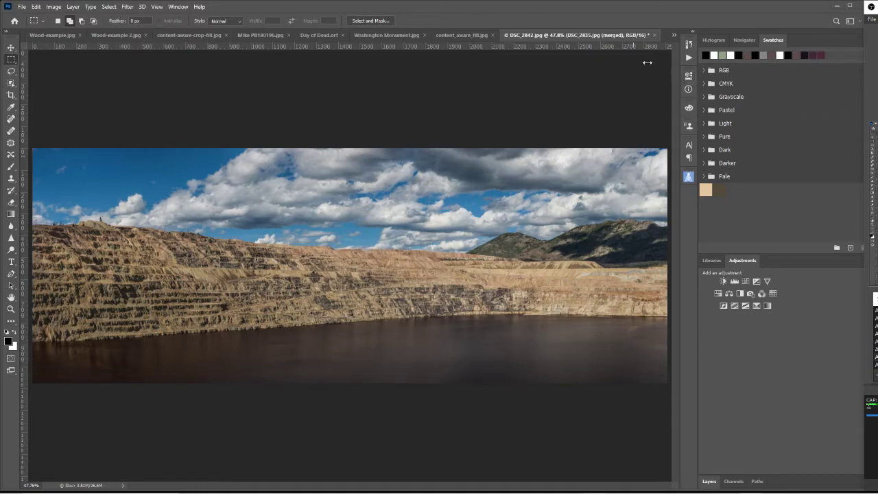
# Switch through the open document tabs to Washington Monument.jpg.
pyautogui.click(672, 34)
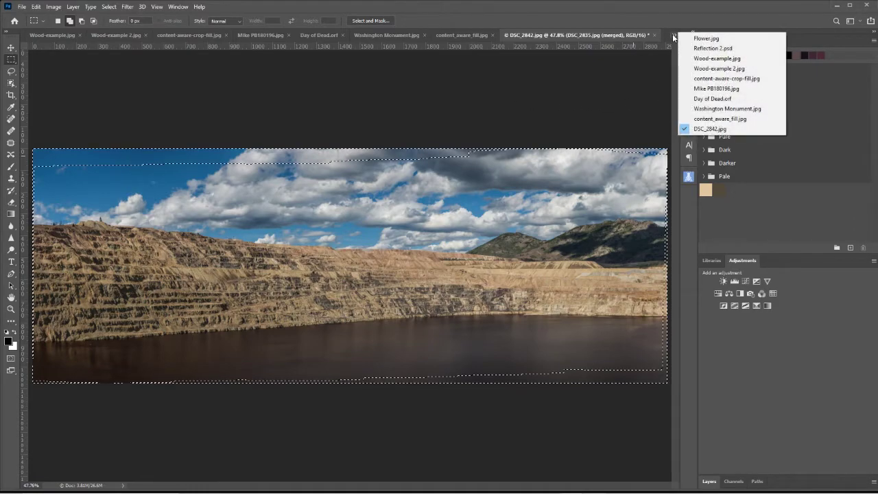
pyautogui.press('Escape')
pyautogui.click(464, 35)
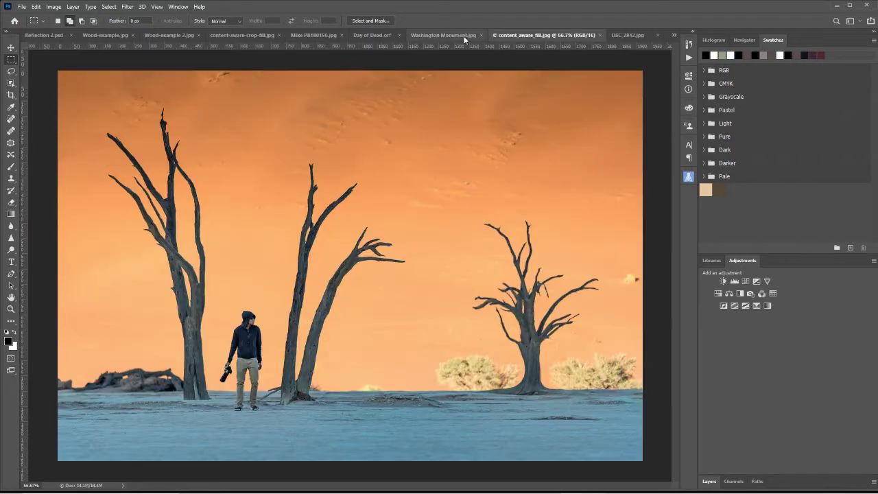
pyautogui.click(354, 35)
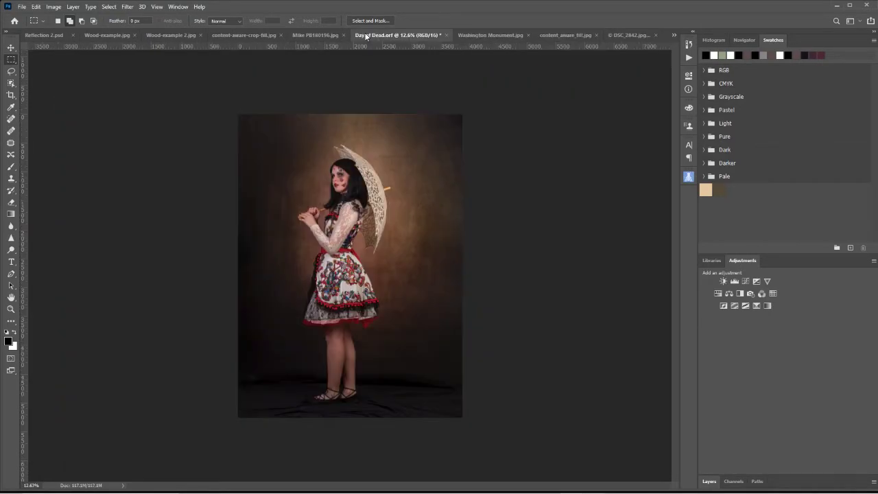
pyautogui.click(472, 36)
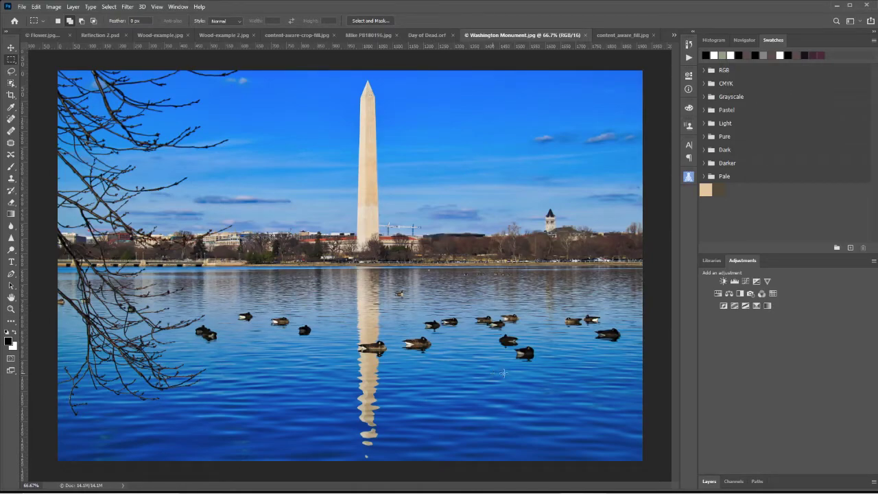
# Zoom in and content-aware fill the lassoed goose on the reflection, then deselect.
pyautogui.click(11, 309)
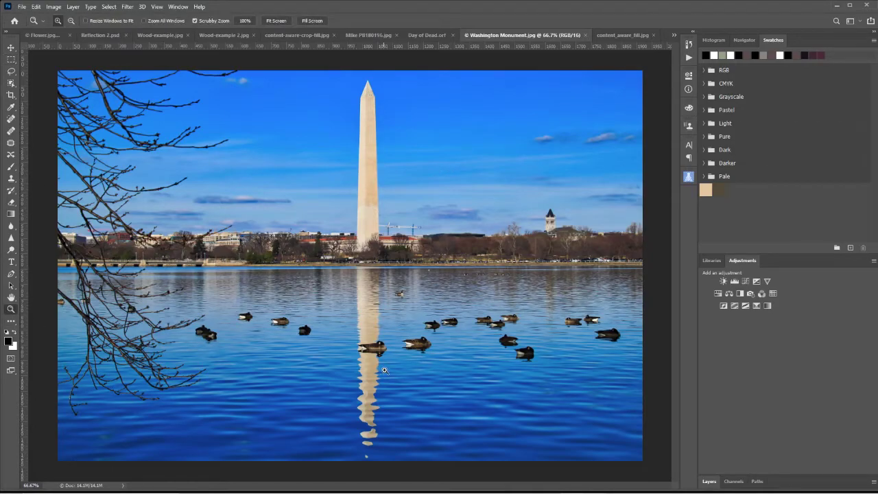
pyautogui.moveTo(385, 370); pyautogui.dragTo(427, 280)
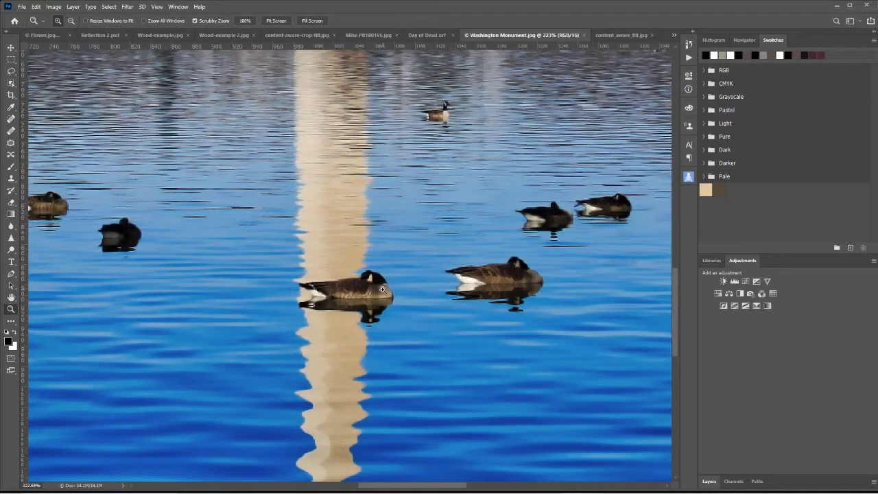
pyautogui.click(10, 73)
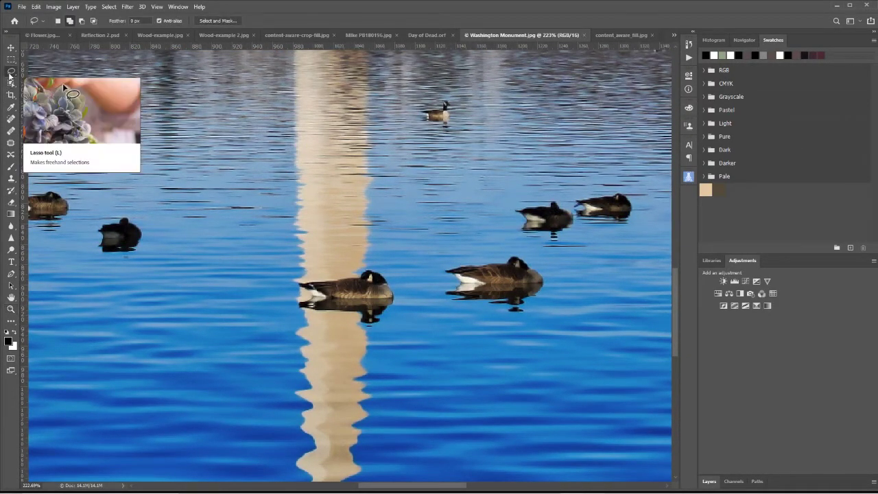
pyautogui.moveTo(365, 264)
pyautogui.mouseDown()
pyautogui.moveTo(296, 282)
pyautogui.moveTo(290, 308)
pyautogui.moveTo(367, 332)
pyautogui.moveTo(389, 329)
pyautogui.moveTo(394, 282)
pyautogui.moveTo(362, 266)
pyautogui.mouseUp()
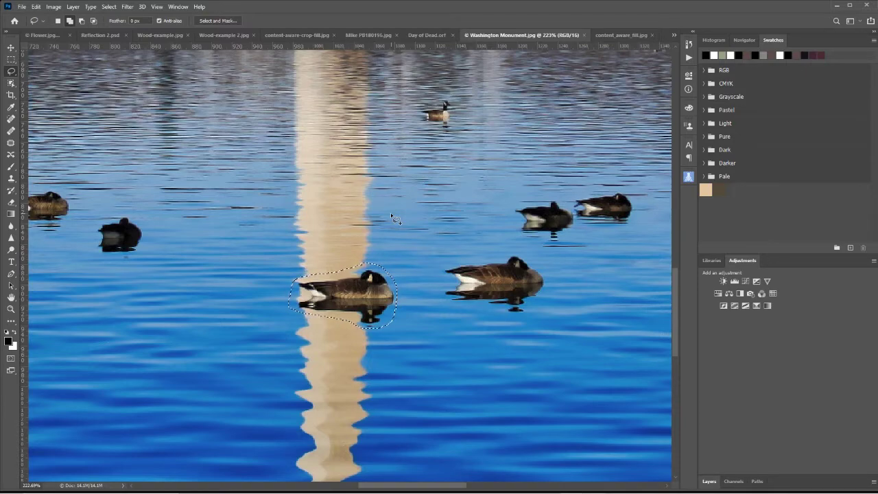
pyautogui.hotkey('shift', 'BackSpace')
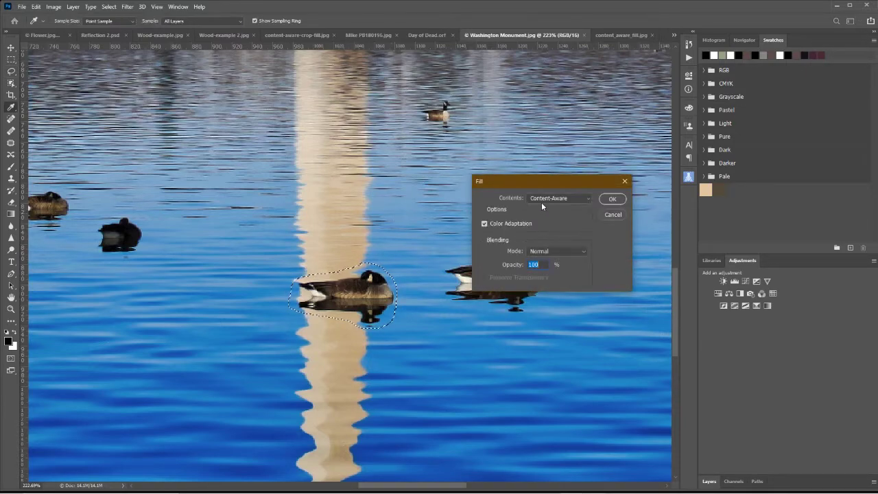
pyautogui.click(611, 199)
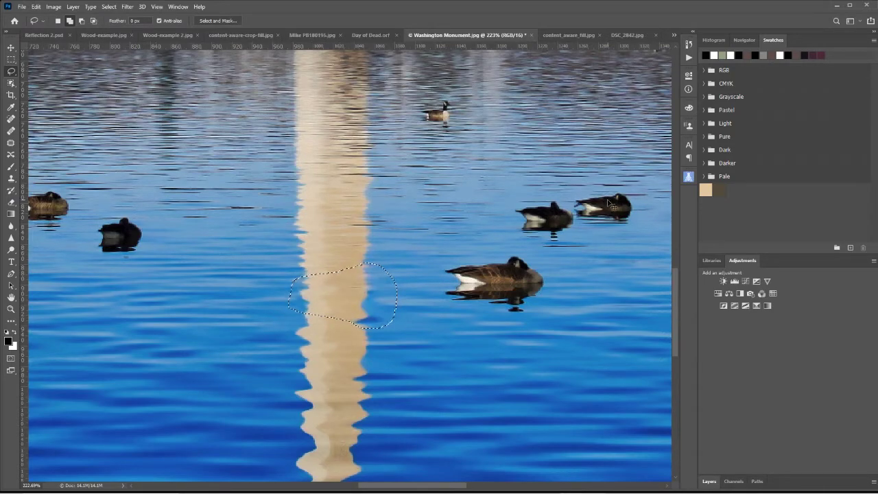
pyautogui.hotkey('ctrl', 'd')
# Zoom out to the whole photo, then zoom closely into the monument's reflection.
pyautogui.click(11, 308)
pyautogui.moveTo(361, 318); pyautogui.dragTo(323, 333)
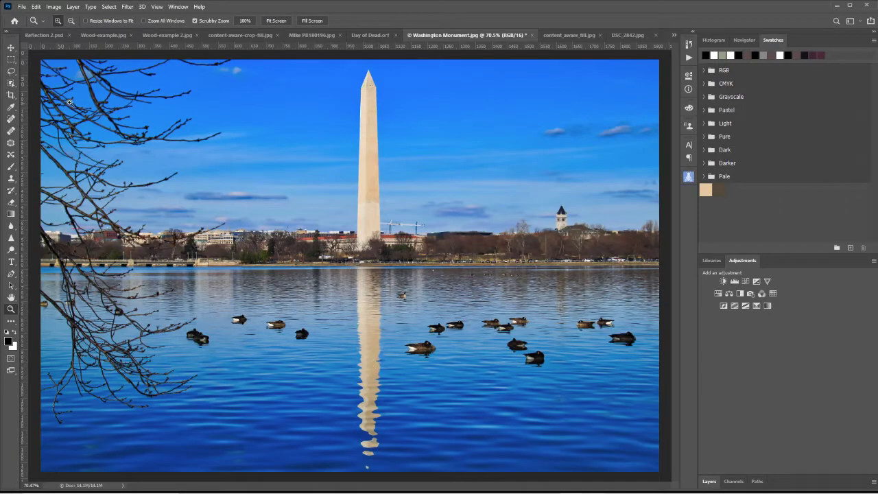
pyautogui.click(11, 48)
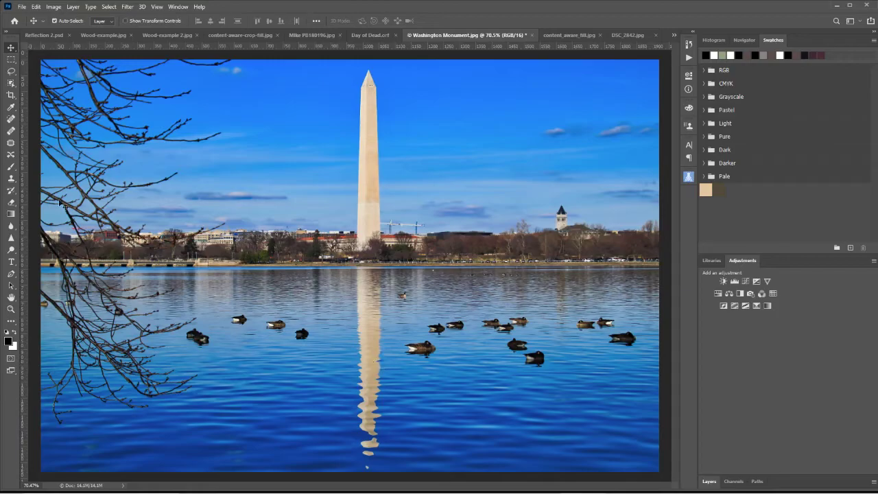
pyautogui.click(11, 308)
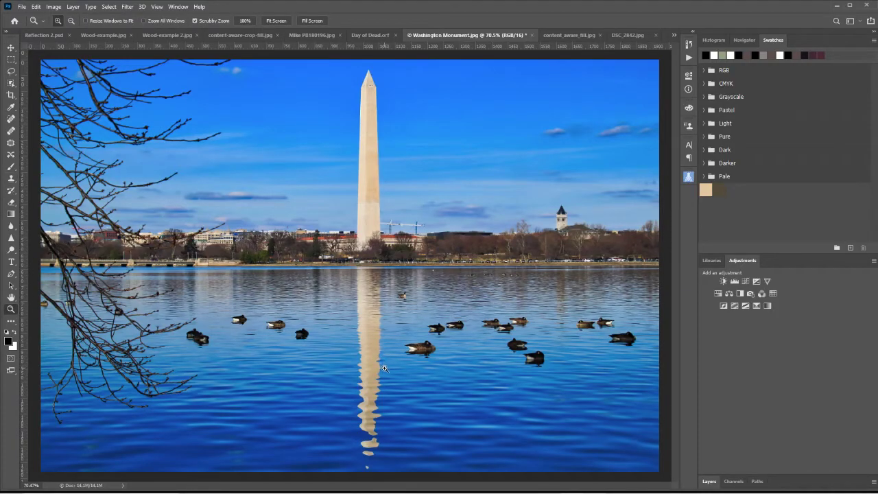
pyautogui.moveTo(385, 369); pyautogui.dragTo(451, 282)
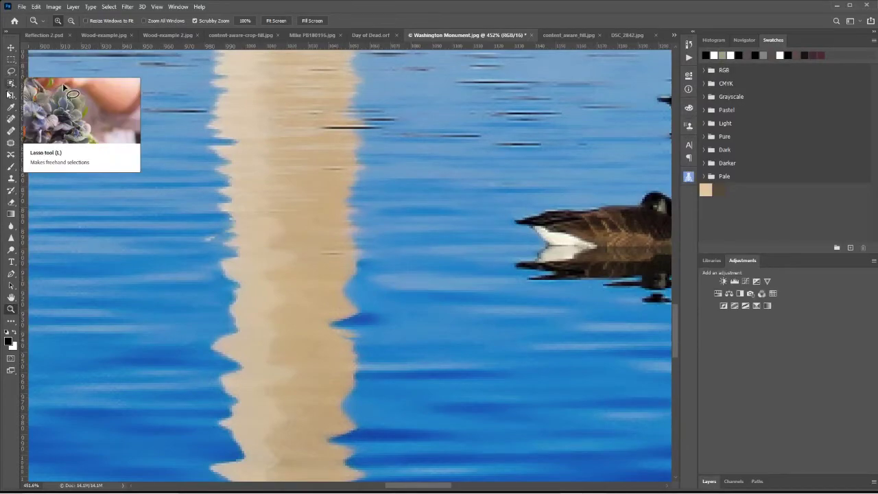
# Spot-heal the dark blue streaks along the reflection's right edge.
pyautogui.click(10, 118)
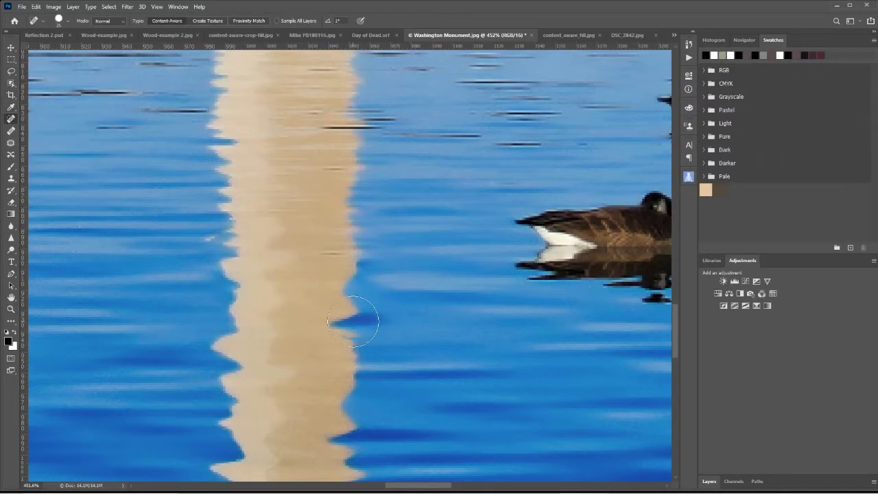
pyautogui.click(331, 320)
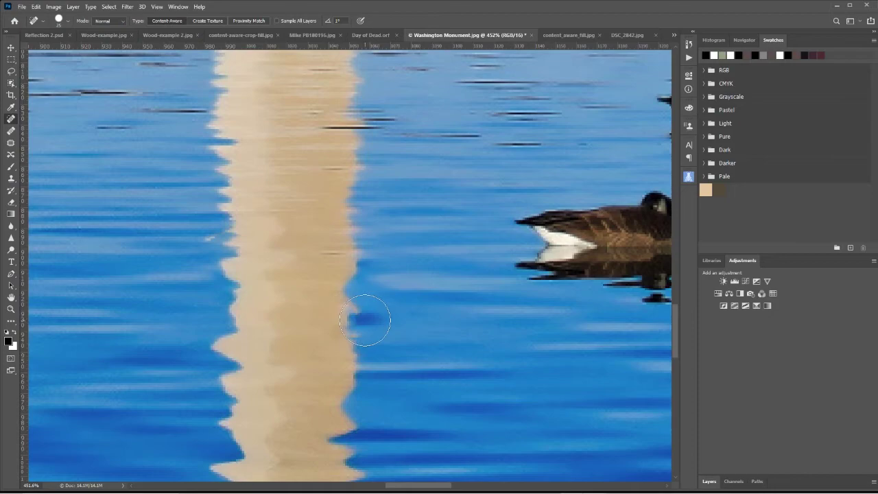
pyautogui.click(364, 320)
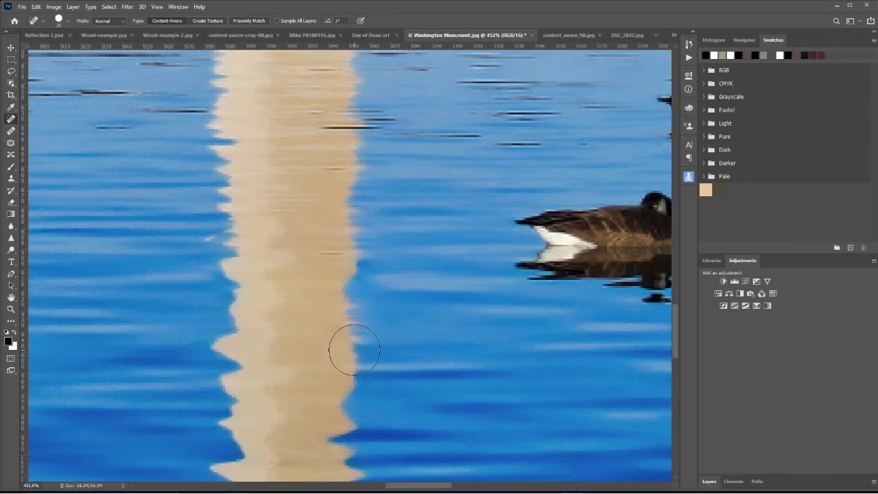
pyautogui.click(378, 351)
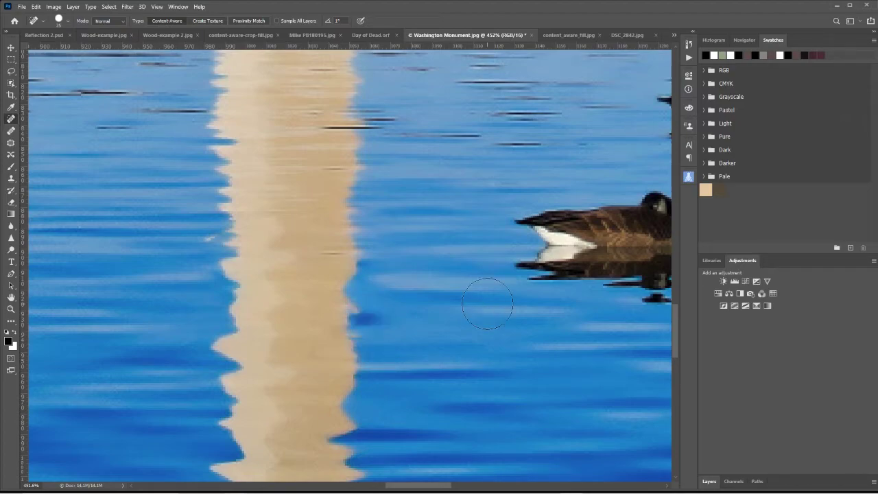
# Lasso the dark blue spot beside the reflection and content-aware fill it, then deselect.
pyautogui.click(11, 72)
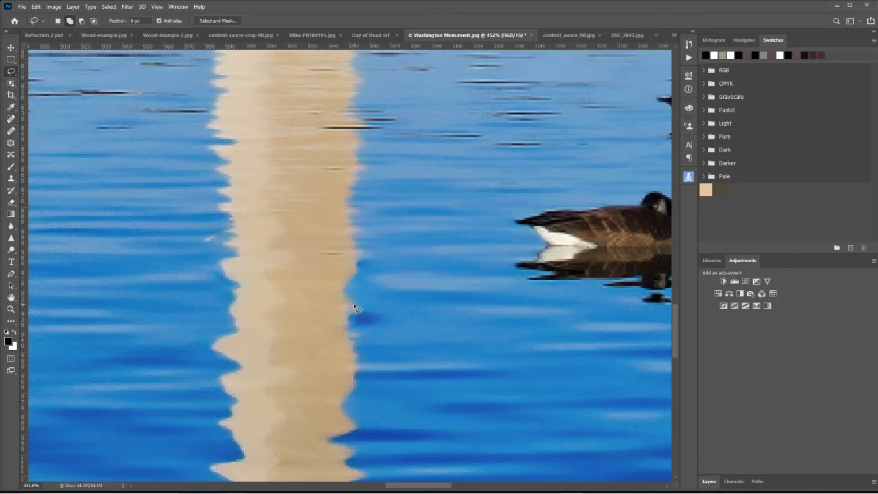
pyautogui.moveTo(354, 307)
pyautogui.mouseDown()
pyautogui.moveTo(330, 321)
pyautogui.moveTo(342, 335)
pyautogui.moveTo(379, 335)
pyautogui.moveTo(388, 318)
pyautogui.moveTo(354, 307)
pyautogui.mouseUp()
pyautogui.hotkey('shift', 'F5')
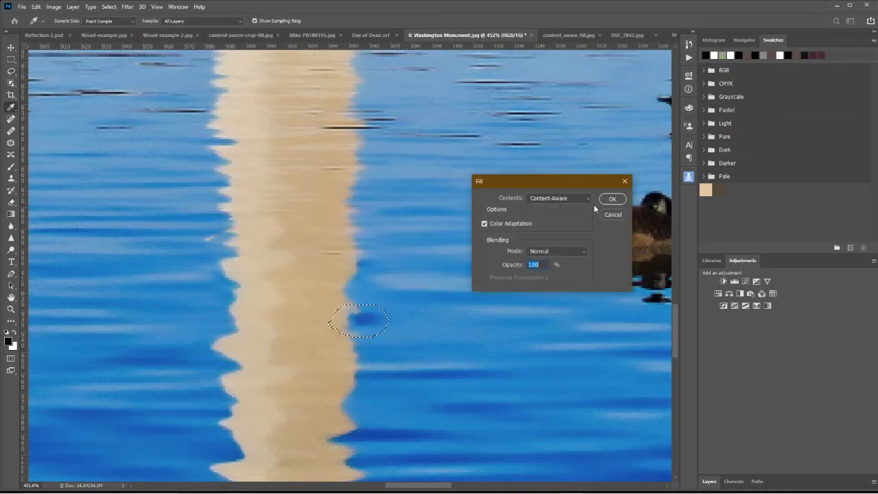
pyautogui.click(609, 199)
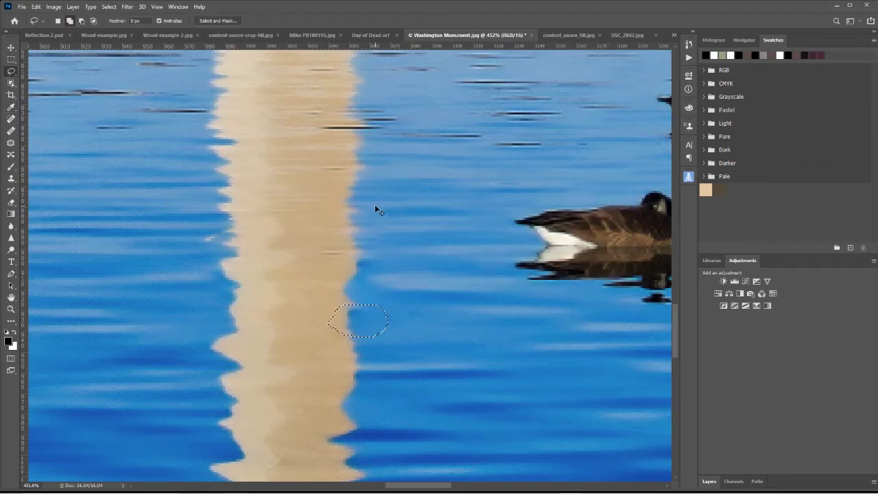
pyautogui.hotkey('ctrl', 'd')
# Zoom out to the full photo, then zoom in on the crane beside the monument.
pyautogui.click(11, 309)
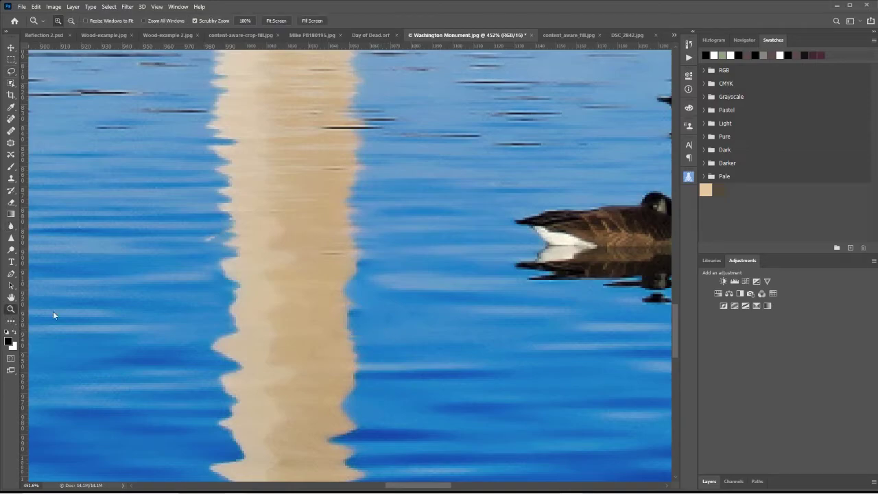
pyautogui.moveTo(305, 300); pyautogui.dragTo(266, 309)
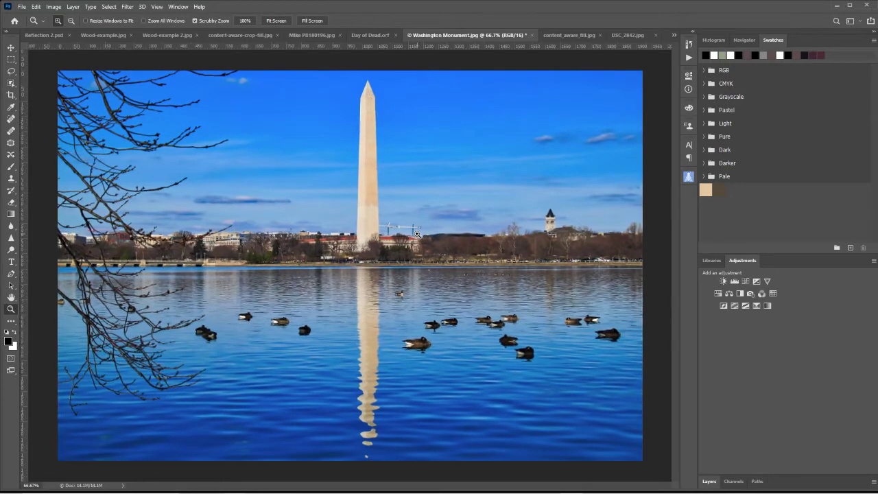
pyautogui.moveTo(417, 234); pyautogui.dragTo(330, 259)
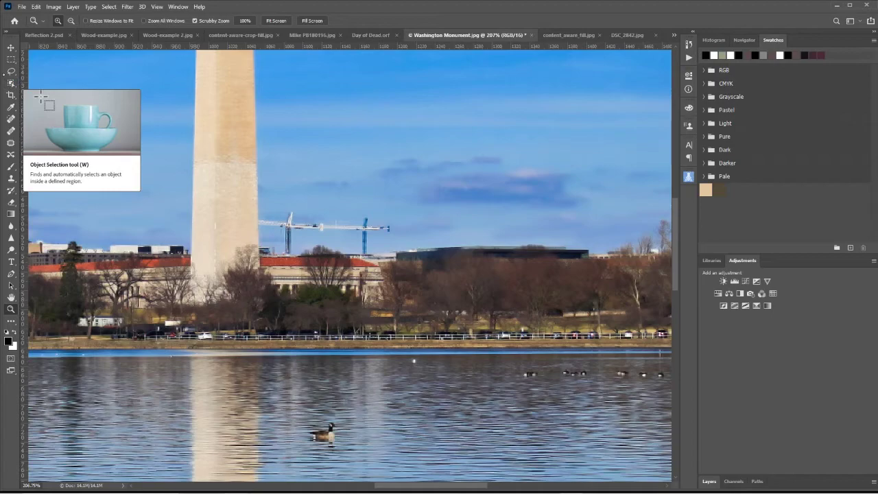
# Paint out the crane's arm, top and masts with a smaller Content-Aware Spot Healing Brush.
pyautogui.click(11, 73)
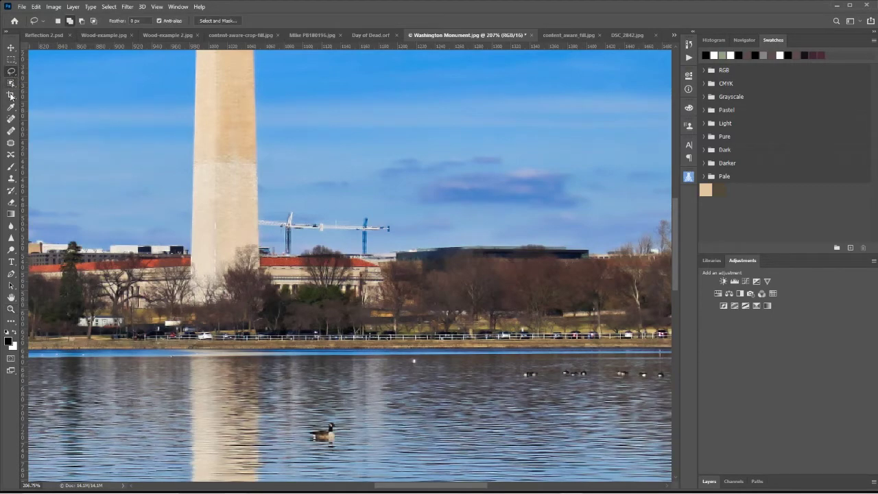
pyautogui.click(11, 134)
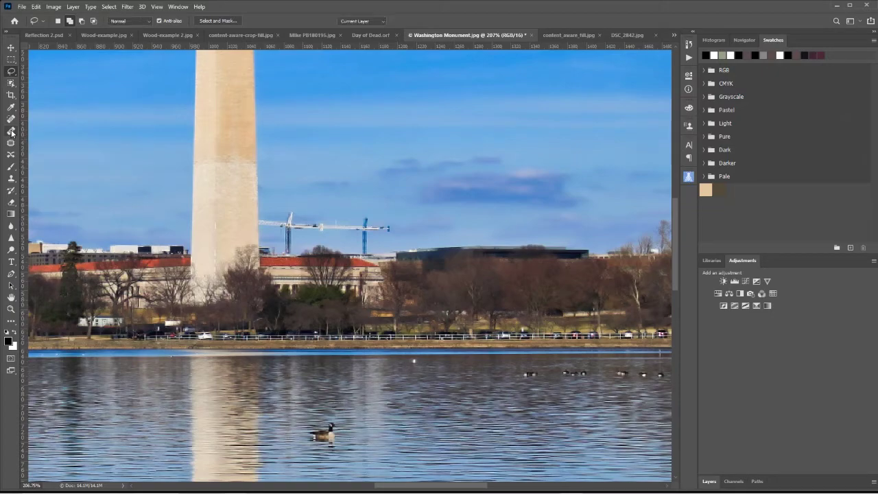
pyautogui.click(11, 118)
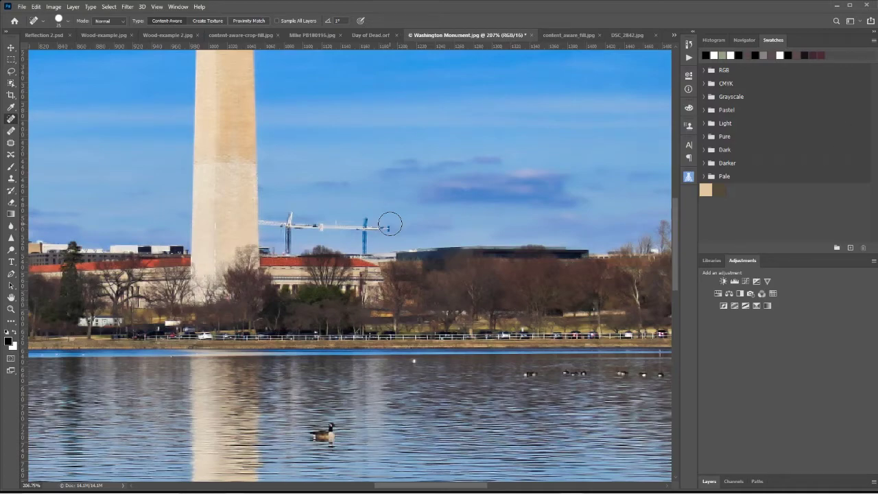
pyautogui.press('[')
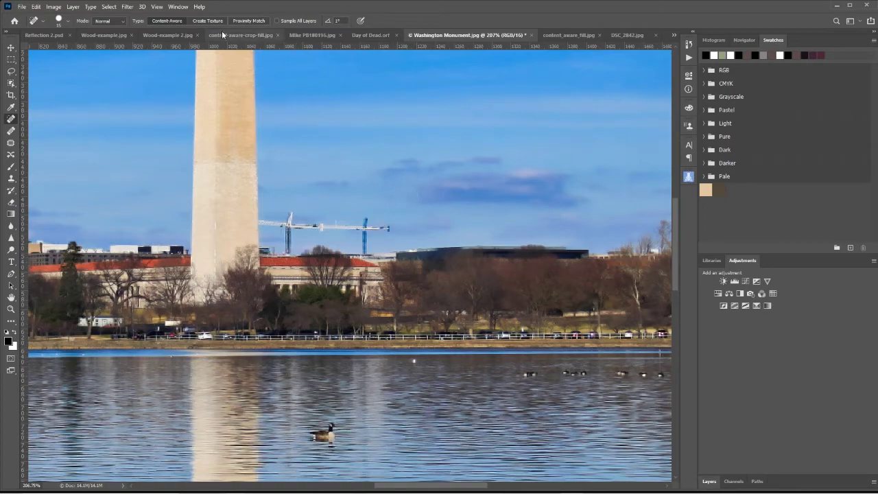
pyautogui.moveTo(388, 227)
pyautogui.mouseDown()
pyautogui.moveTo(294, 227)
pyautogui.moveTo(367, 231)
pyautogui.moveTo(369, 220)
pyautogui.mouseUp()
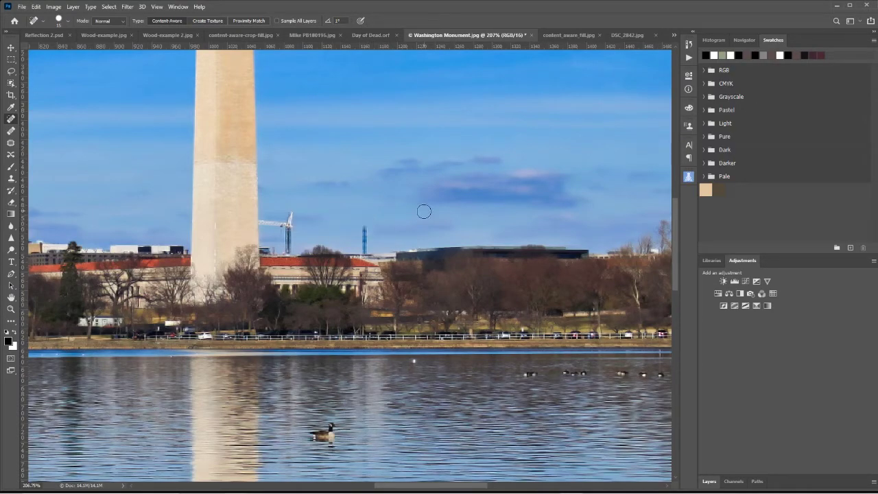
pyautogui.moveTo(291, 215)
pyautogui.mouseDown()
pyautogui.moveTo(265, 224)
pyautogui.moveTo(288, 227)
pyautogui.moveTo(288, 251)
pyautogui.mouseUp()
pyautogui.moveTo(365, 218); pyautogui.dragTo(364, 254)
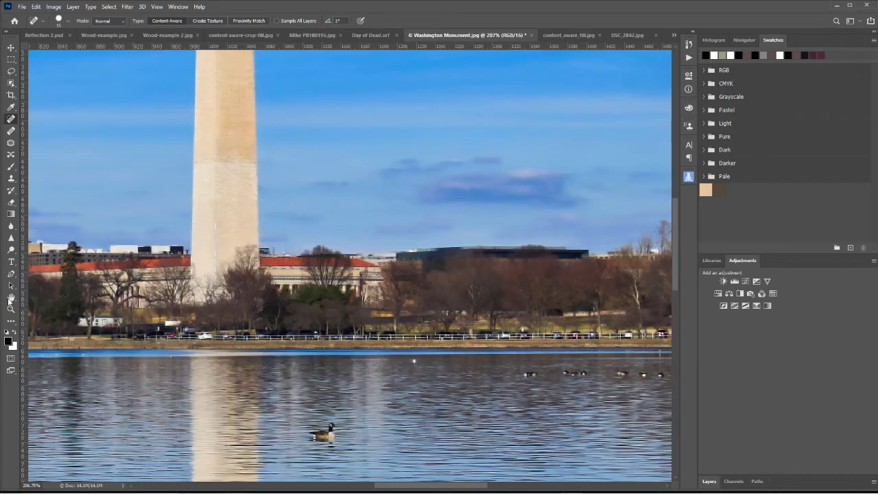
pyautogui.click(11, 309)
pyautogui.moveTo(341, 300)
pyautogui.mouseDown()
pyautogui.moveTo(302, 299)
pyautogui.moveTo(351, 297)
pyautogui.mouseUp()
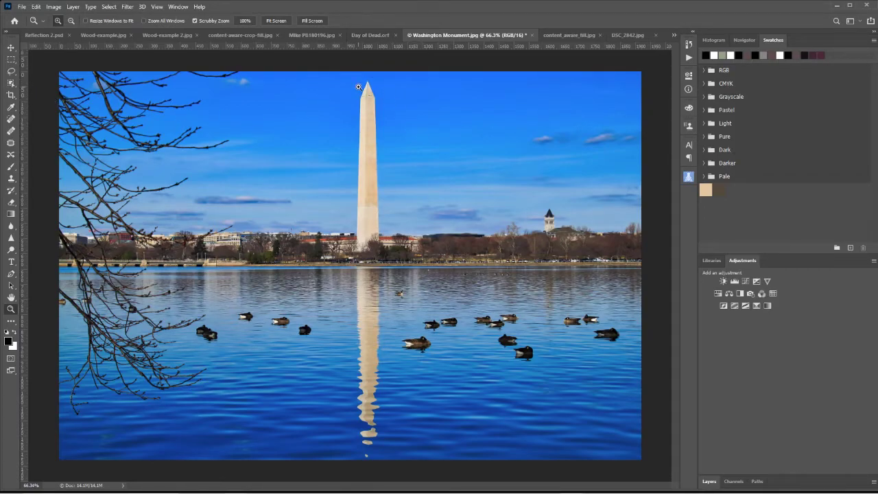
# Extend the crop above the photo's top edge with Content-Aware on and commit it.
pyautogui.click(11, 96)
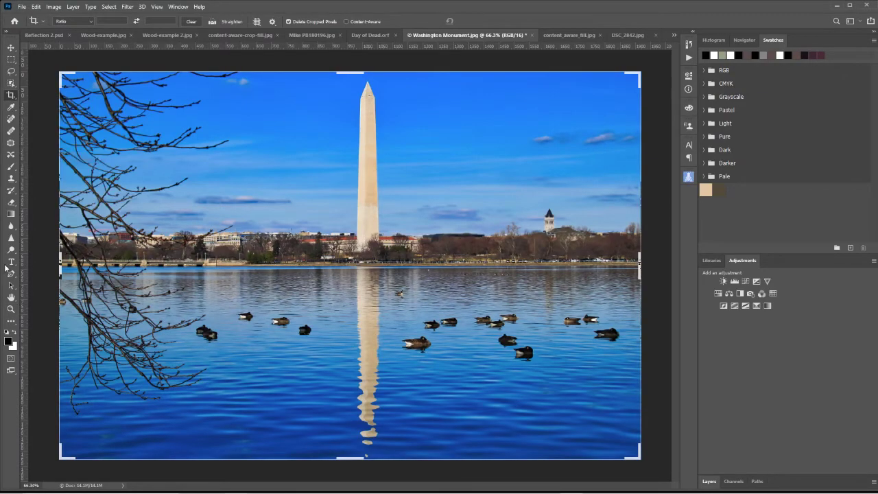
pyautogui.click(13, 312)
pyautogui.keyDown('alt'); pyautogui.click(44, 84); pyautogui.keyUp('alt')
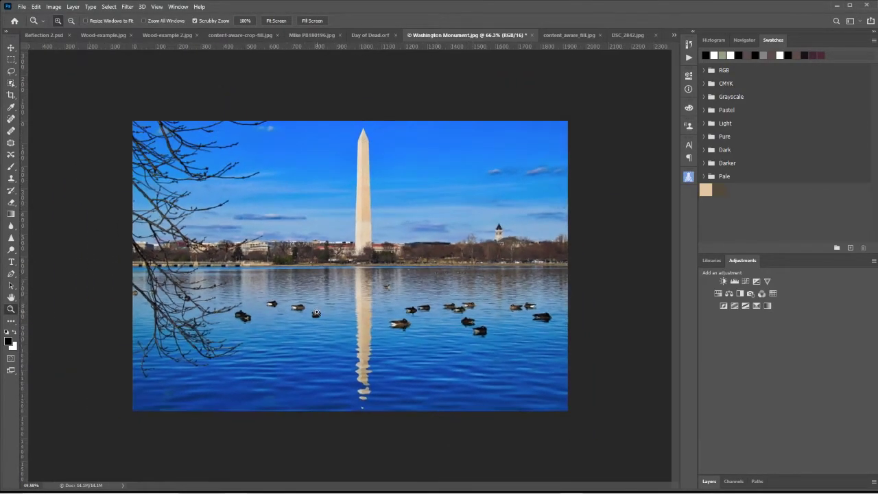
pyautogui.click(11, 95)
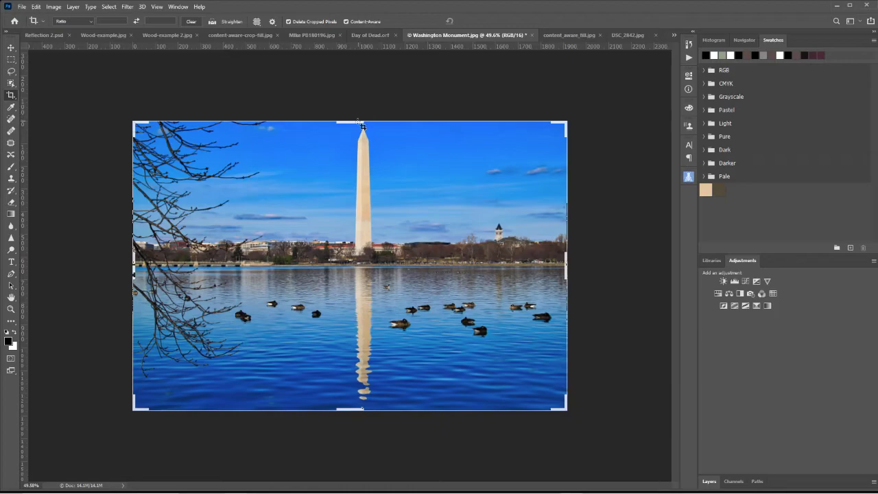
pyautogui.moveTo(360, 127); pyautogui.dragTo(350, 110)
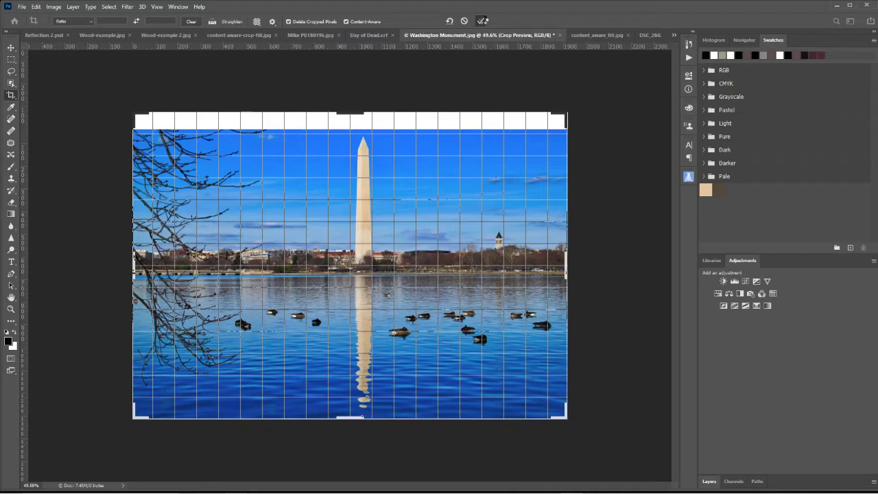
pyautogui.click(482, 21)
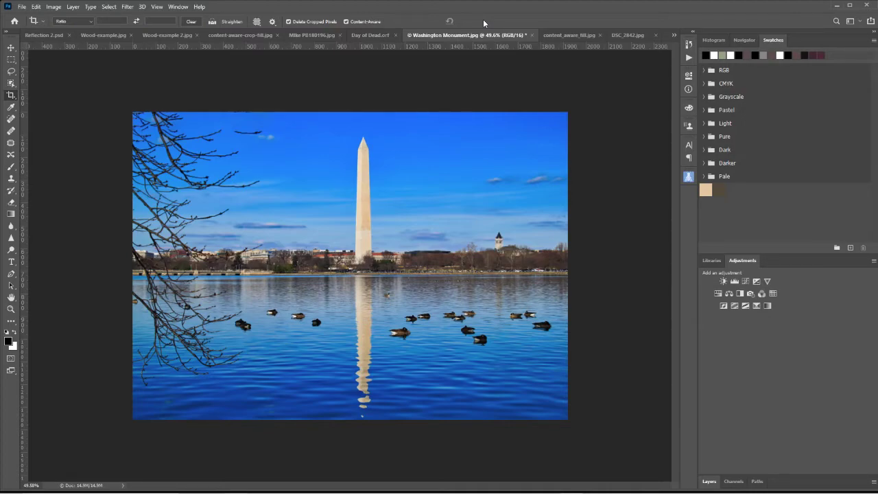
# Heal away the detached branch and three loose twigs in the upper-left sky with the Spot Healing Brush.
pyautogui.click(10, 309)
pyautogui.moveTo(221, 138); pyautogui.dragTo(268, 114)
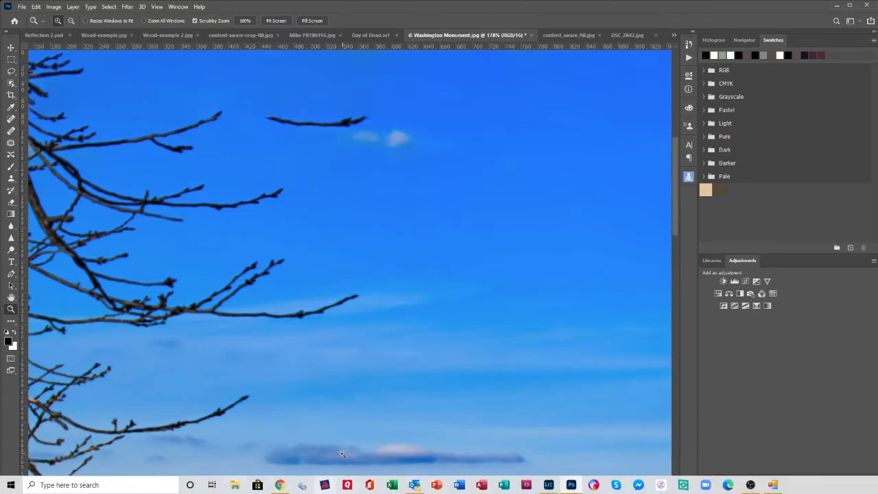
pyautogui.hscroll(-1, 335, 486)
pyautogui.hscroll(-5, 336, 486)
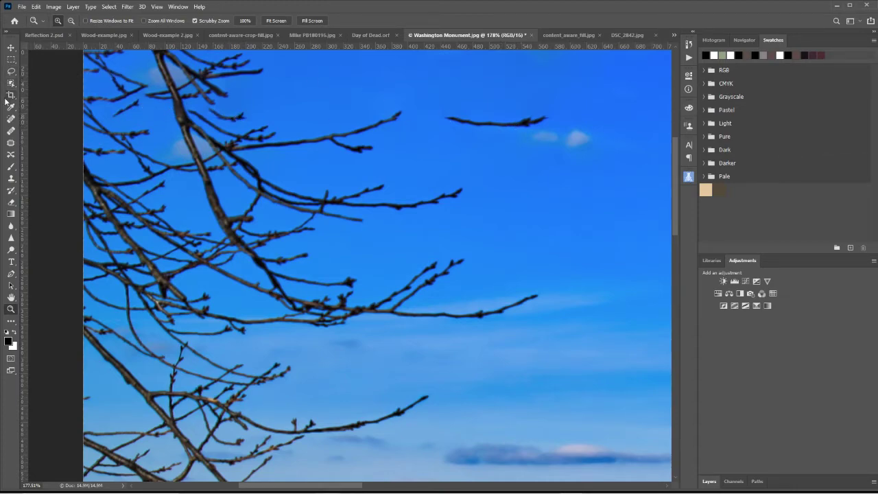
pyautogui.click(11, 120)
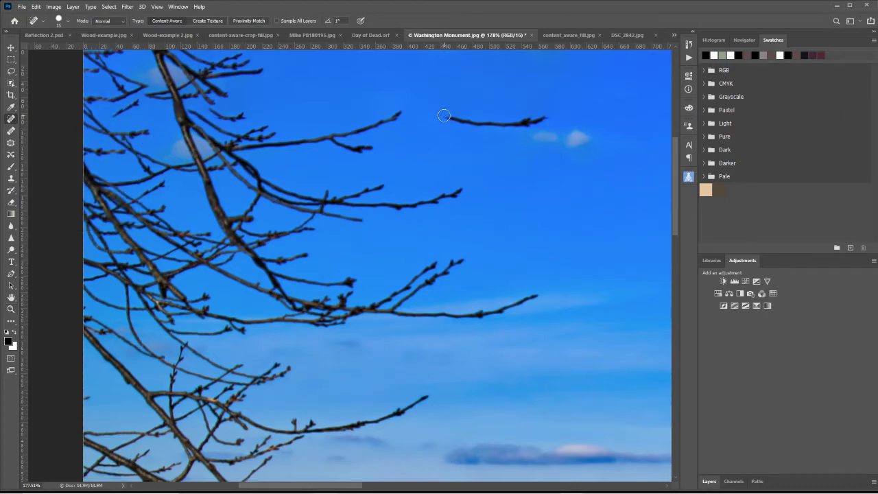
pyautogui.moveTo(444, 115)
pyautogui.mouseDown()
pyautogui.moveTo(547, 116)
pyautogui.moveTo(533, 115)
pyautogui.mouseUp()
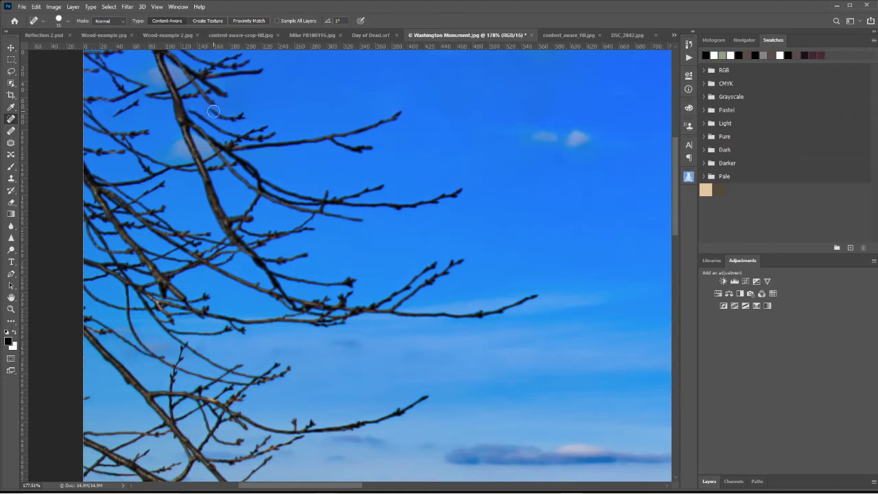
pyautogui.moveTo(211, 110); pyautogui.dragTo(245, 116)
pyautogui.moveTo(138, 101); pyautogui.dragTo(110, 114)
pyautogui.moveTo(85, 398); pyautogui.dragTo(96, 399)
pyautogui.click(11, 309)
pyautogui.moveTo(494, 267); pyautogui.dragTo(452, 273)
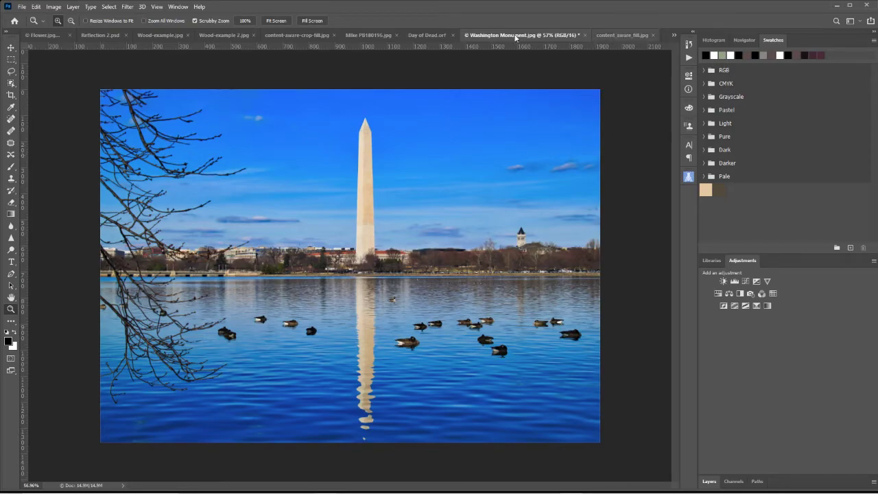
# Switch to the content_aware_fill.jpg document tab.
pyautogui.click(618, 36)
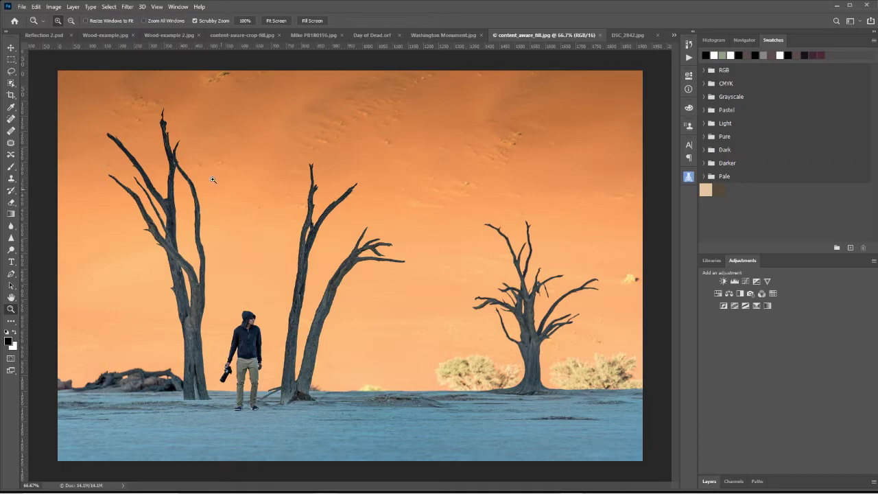
# Select the man with the camera using the Object Selection tool in Lasso mode.
pyautogui.click(12, 83)
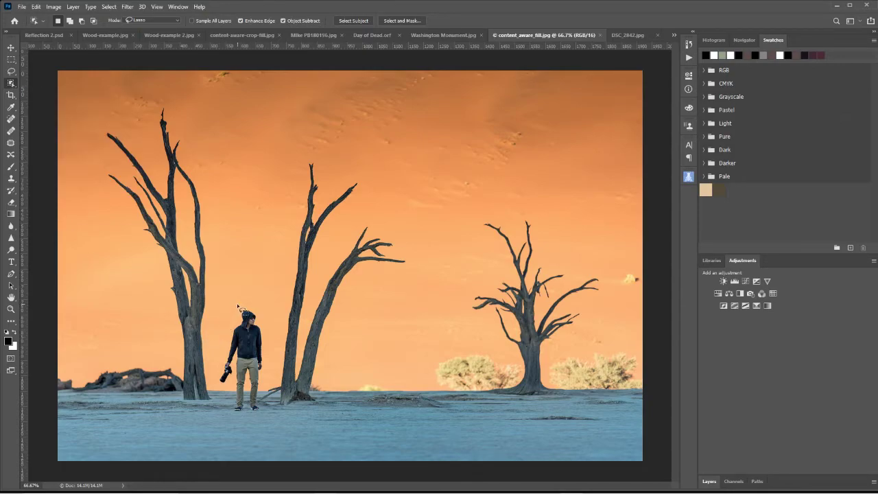
pyautogui.moveTo(238, 306)
pyautogui.mouseDown()
pyautogui.moveTo(220, 359)
pyautogui.moveTo(219, 401)
pyautogui.moveTo(265, 414)
pyautogui.moveTo(271, 334)
pyautogui.moveTo(262, 309)
pyautogui.moveTo(240, 300)
pyautogui.moveTo(238, 319)
pyautogui.mouseUp()
pyautogui.click(11, 308)
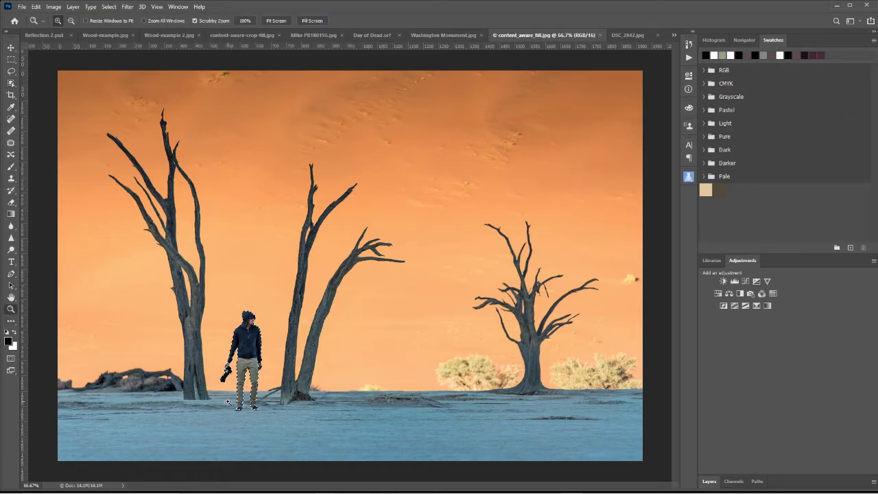
pyautogui.moveTo(207, 392); pyautogui.dragTo(299, 426)
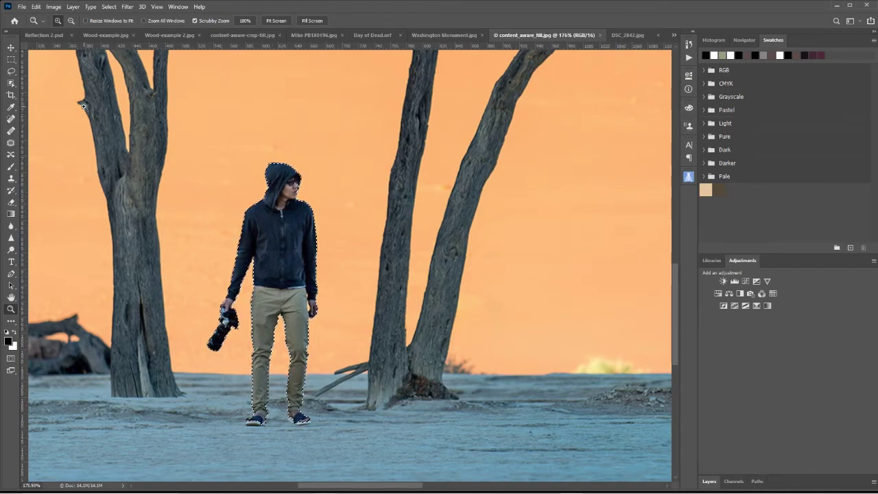
# Fill the selection with Content-Aware via Edit > Fill, then deselect.
pyautogui.click(36, 6)
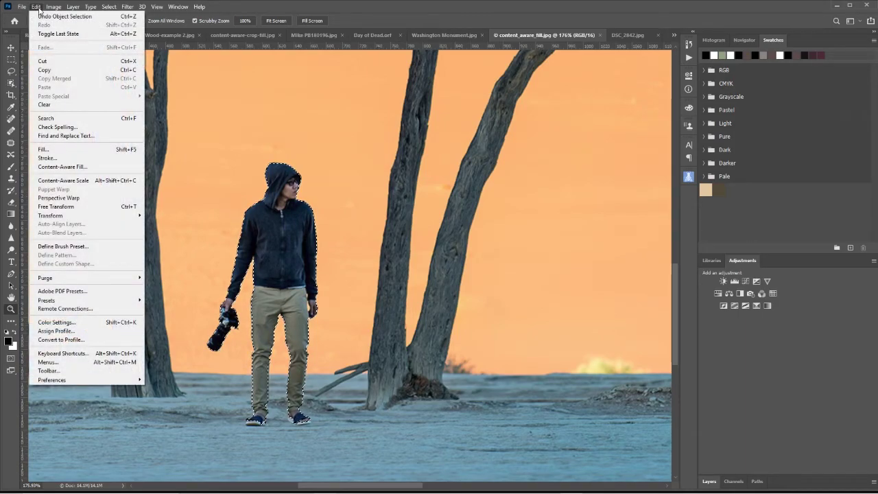
pyautogui.click(46, 151)
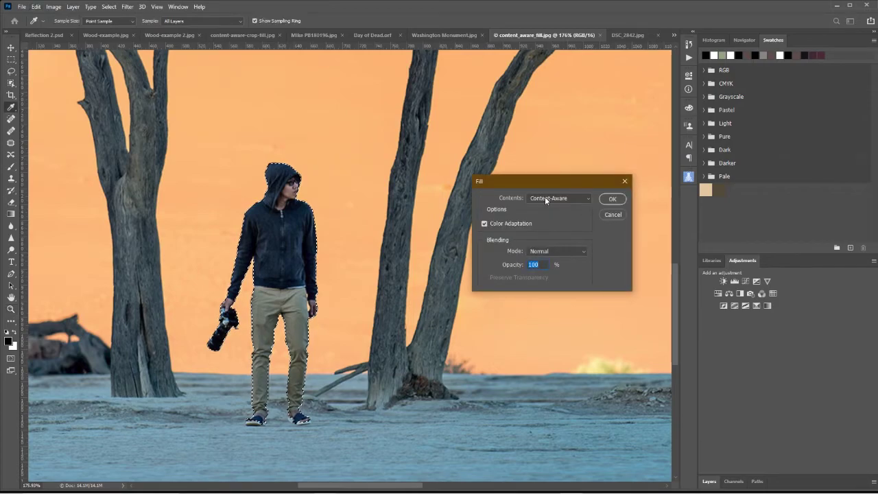
pyautogui.click(613, 200)
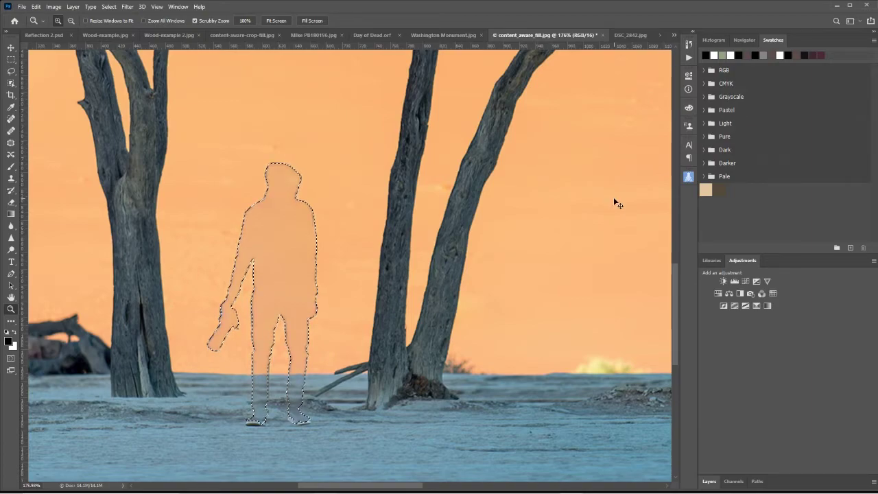
pyautogui.hotkey('ctrl', 'd')
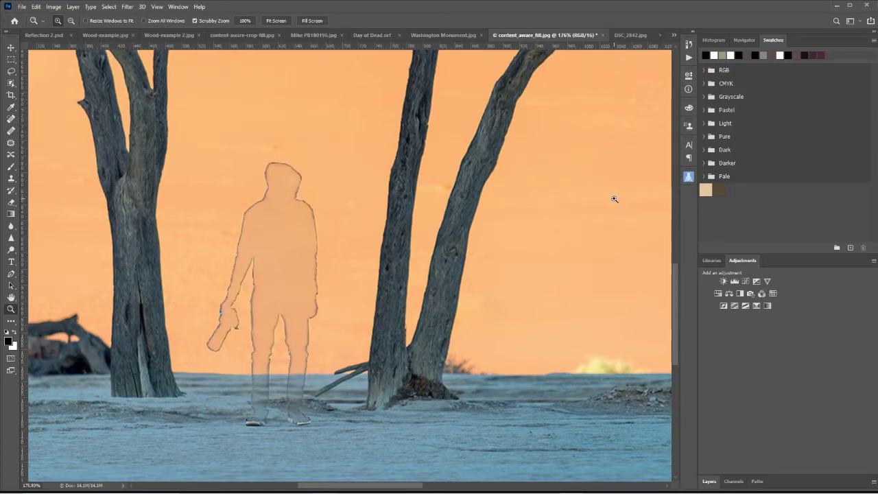
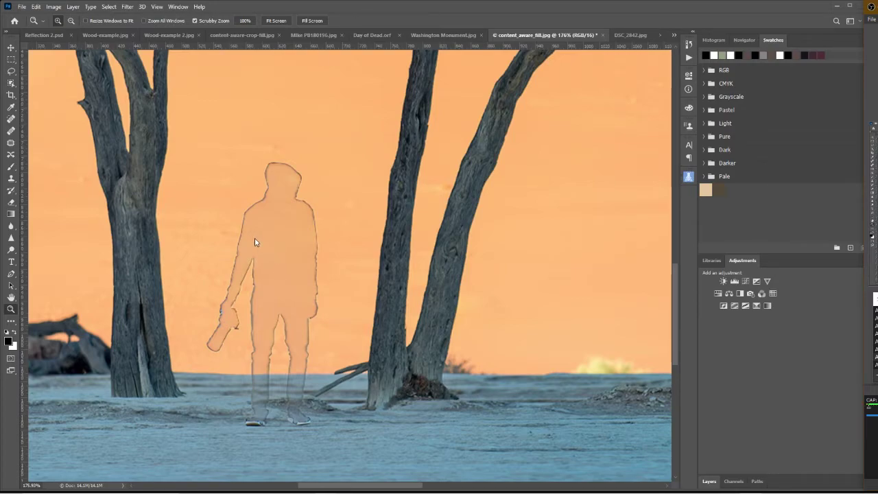
# Undo twice to restore the photographer, then expand his selection by 5 pixels.
pyautogui.hotkey('ctrl', 'z')
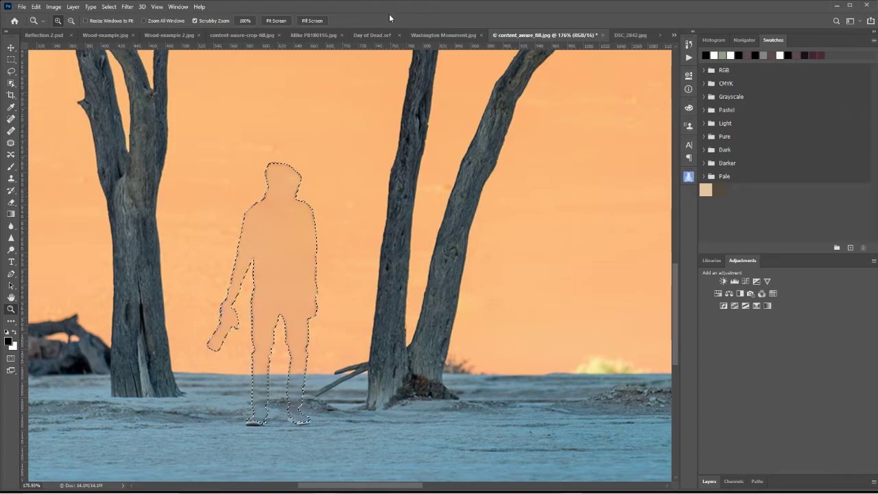
pyautogui.hotkey('ctrl', 'z')
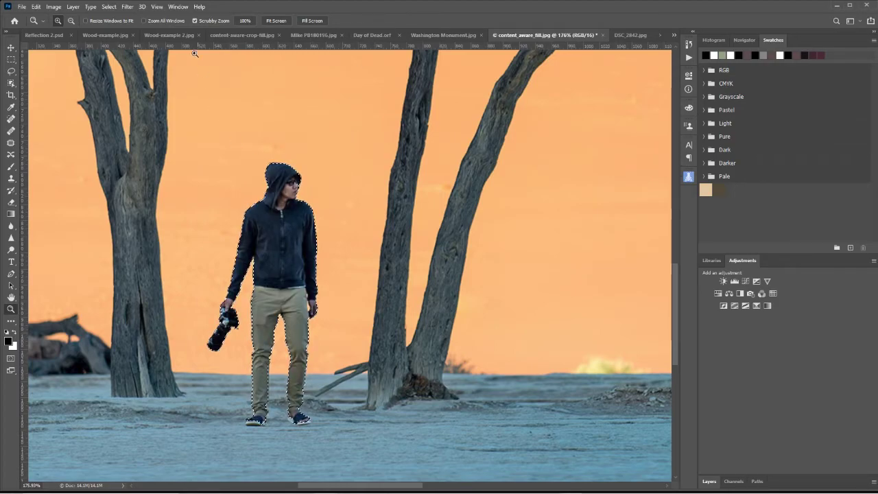
pyautogui.click(110, 7)
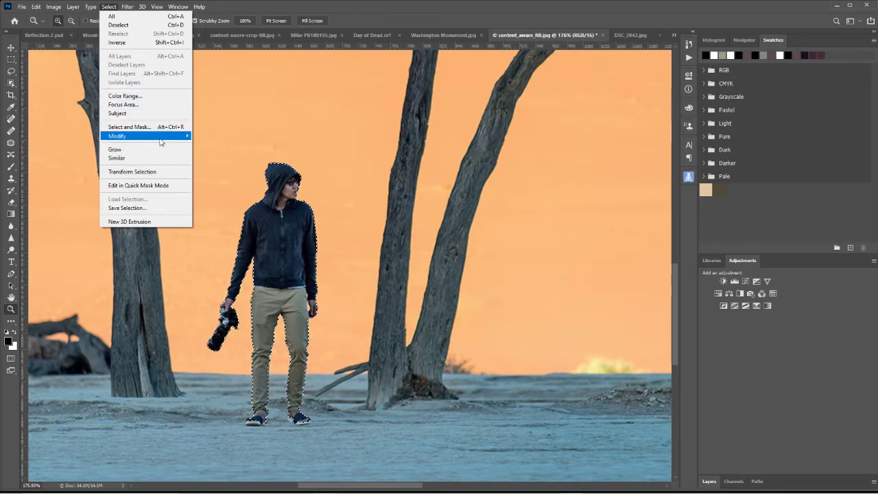
pyautogui.moveTo(178, 140)
pyautogui.click(219, 156)
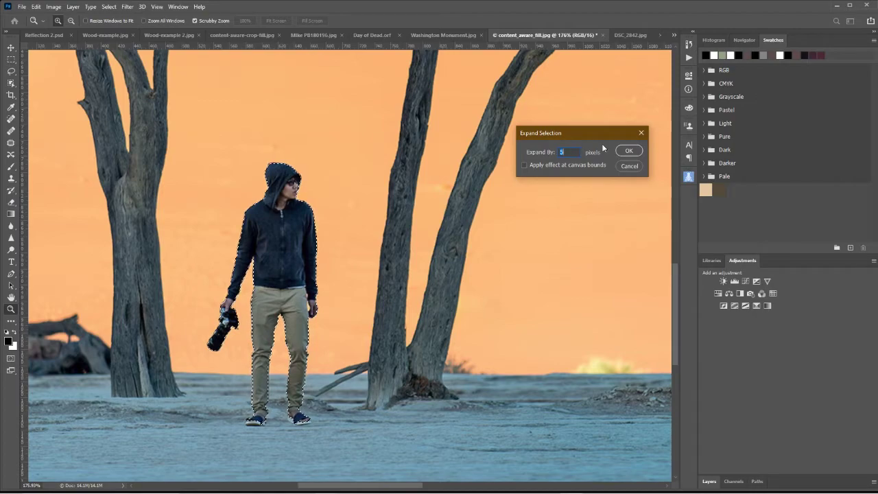
pyautogui.click(630, 151)
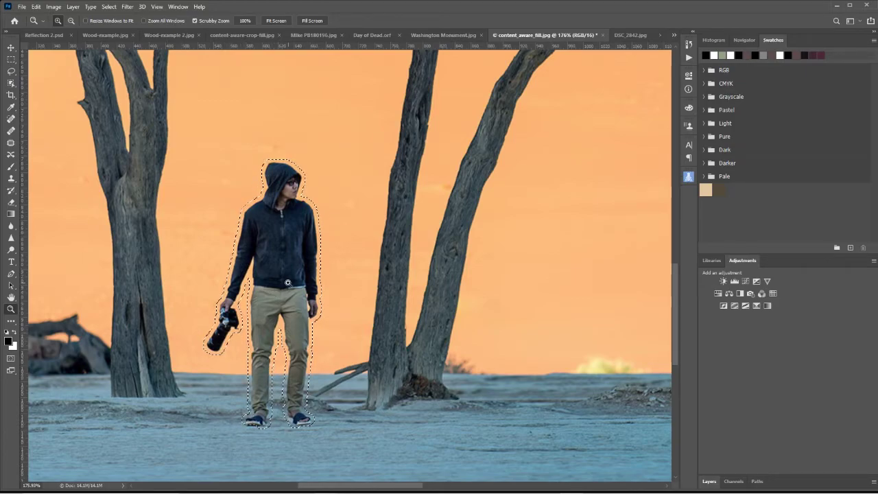
# Fill the expanded selection with Content-Aware contents to remove the photographer, then deselect.
pyautogui.click(36, 7)
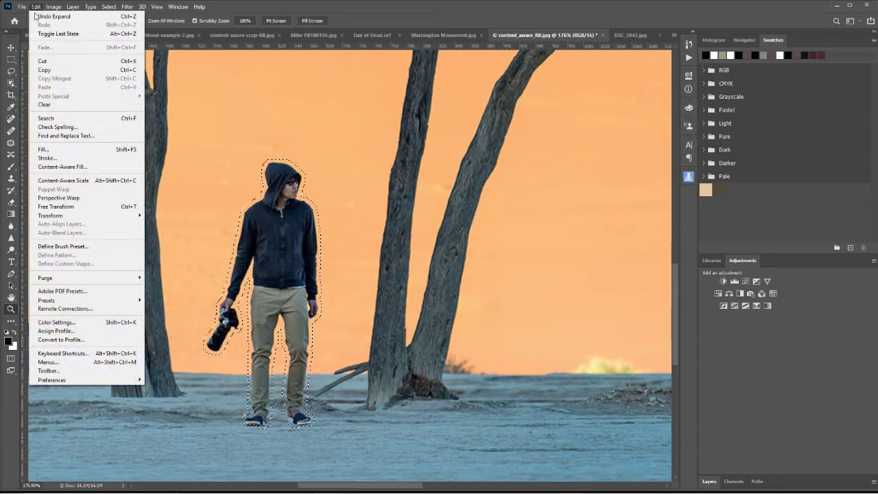
pyautogui.click(43, 149)
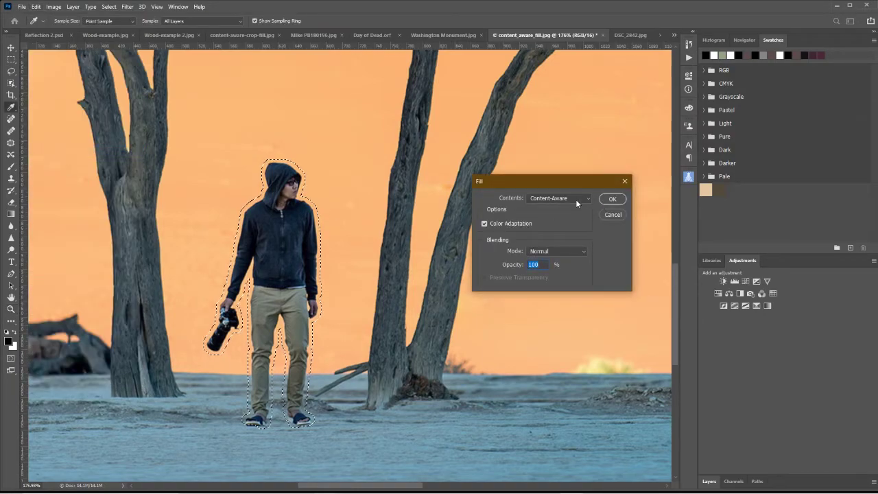
pyautogui.click(612, 199)
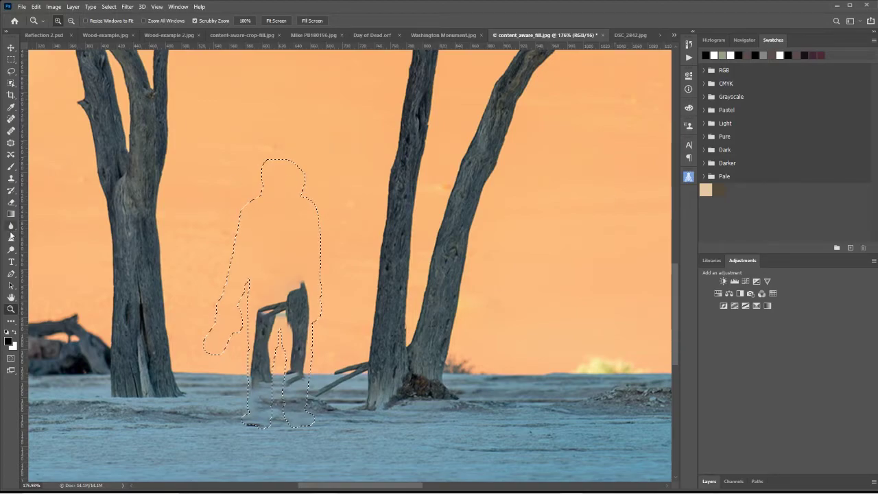
pyautogui.hotkey('ctrl', 'd')
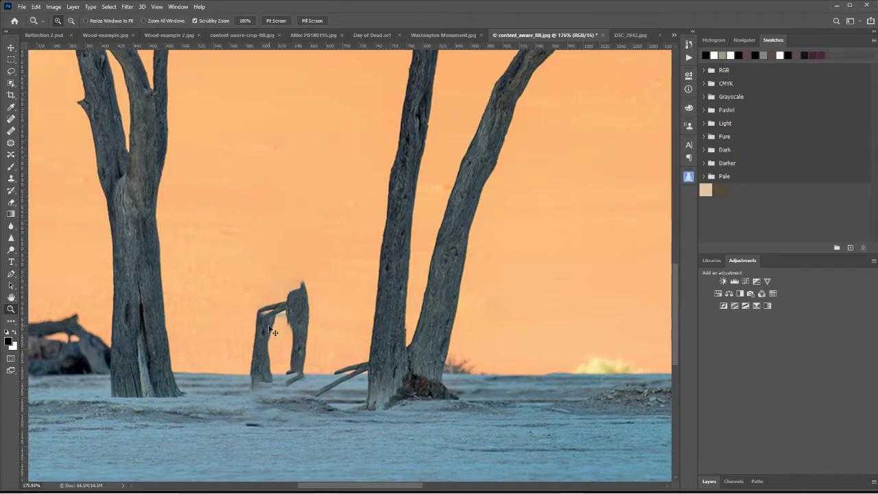
# Undo twice so the photographer and his expanded selection return, zooming out on the scene.
pyautogui.hotkey('ctrl', 'z')
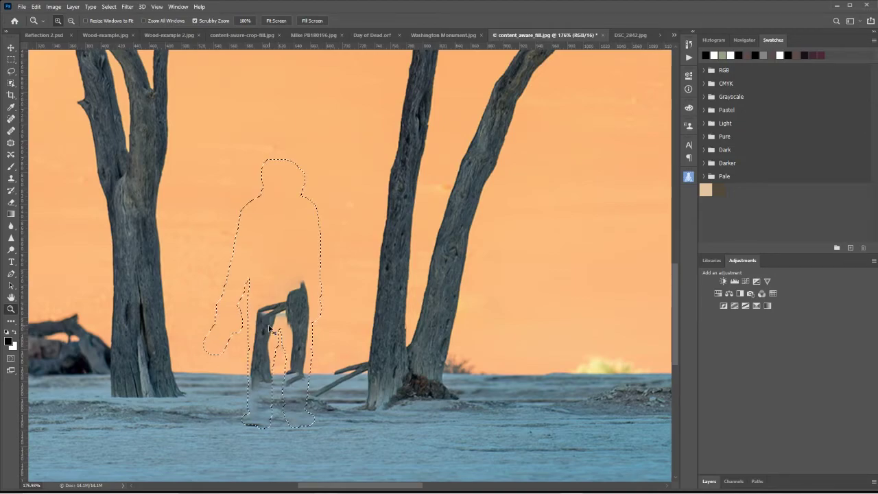
pyautogui.hotkey('ctrl', 'z')
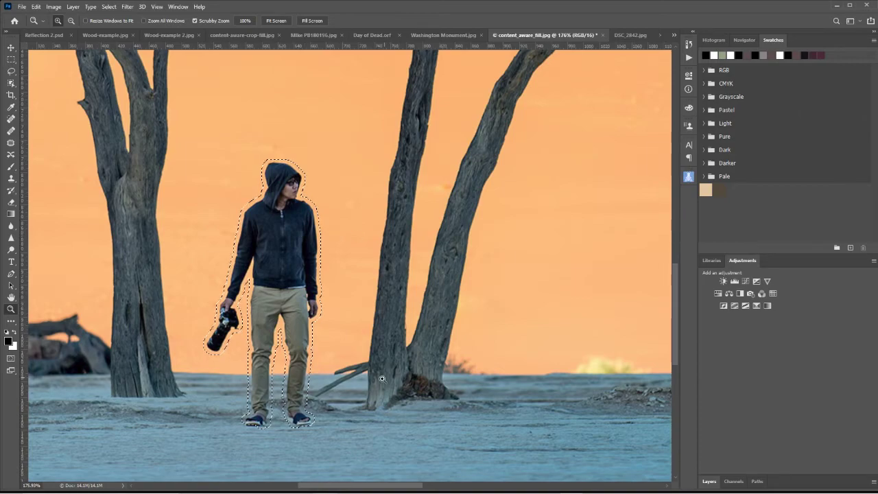
pyautogui.scroll(-3, 382, 382)
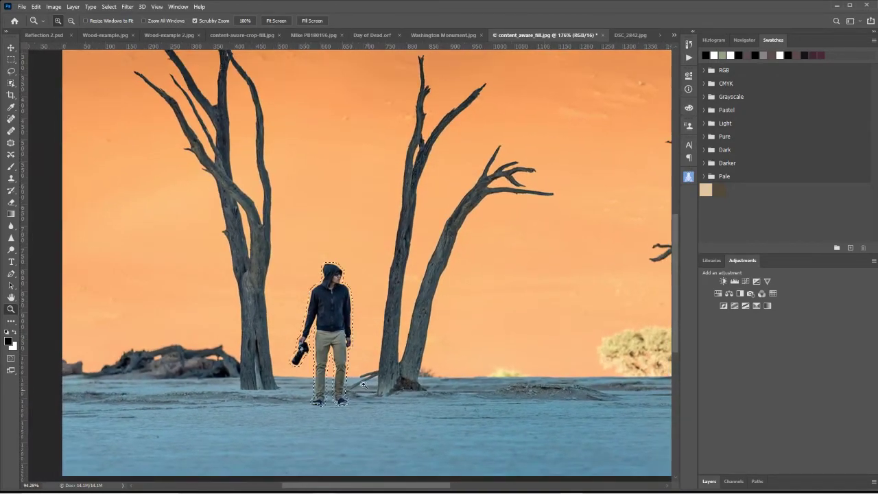
pyautogui.moveTo(388, 488); pyautogui.dragTo(396, 488)
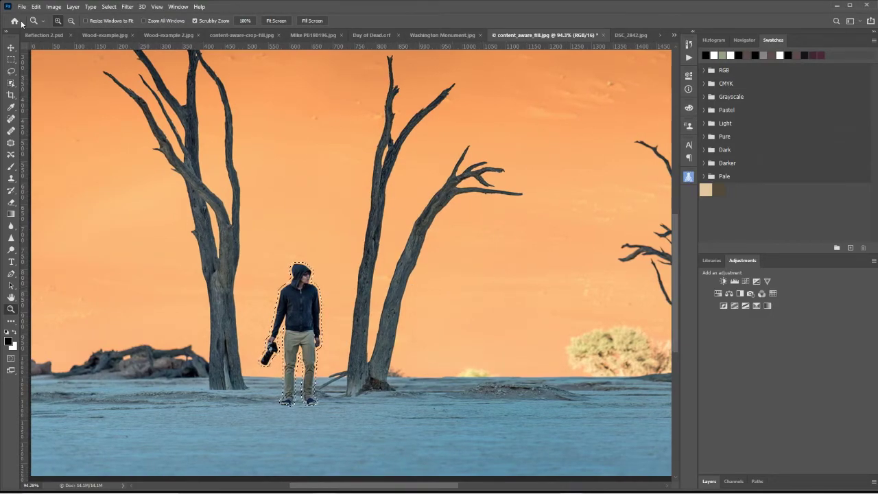
pyautogui.click(36, 7)
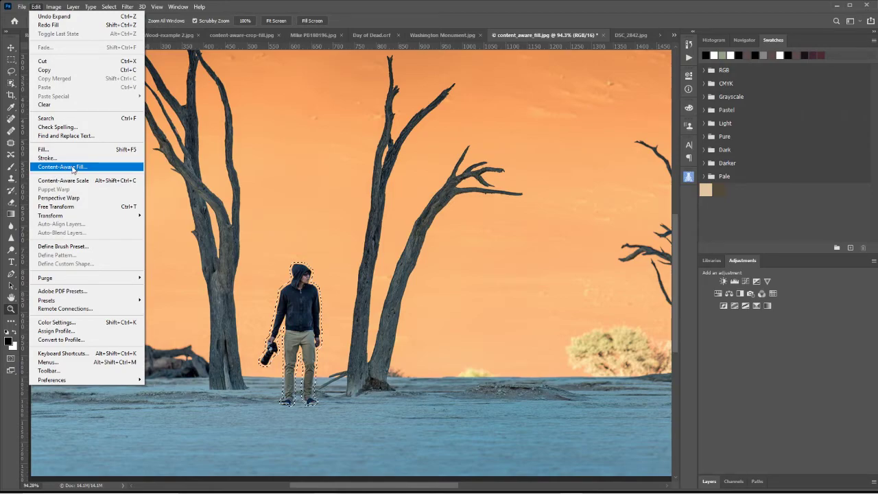
# Launch Edit > Content-Aware Fill for the photographer's selection.
pyautogui.click(72, 167)
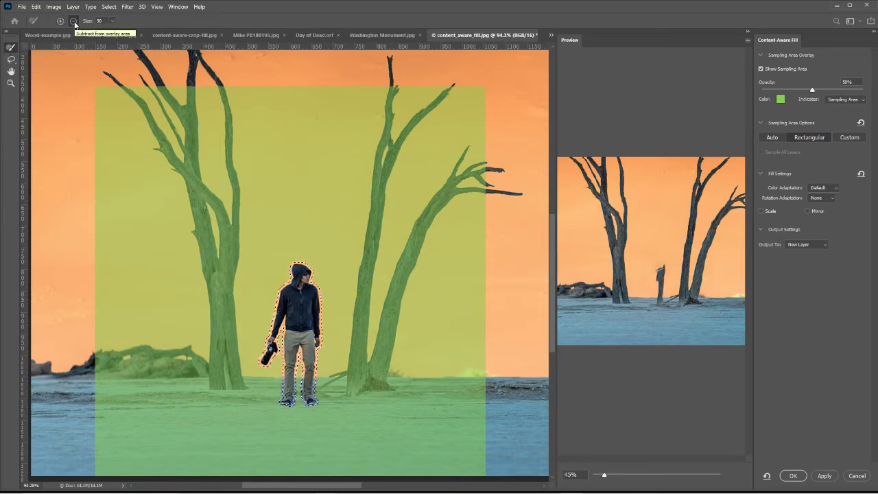
# Subtract the right tree's trunk and branches, the left tree, and the driftwood log from the sampling area.
pyautogui.click(74, 21)
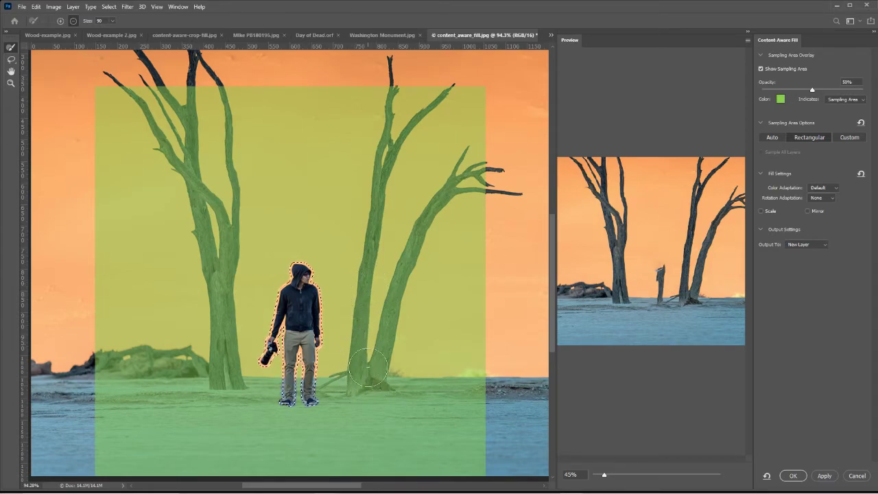
pyautogui.moveTo(398, 94)
pyautogui.mouseDown()
pyautogui.moveTo(356, 402)
pyautogui.moveTo(381, 385)
pyautogui.moveTo(398, 282)
pyautogui.mouseUp()
pyautogui.moveTo(433, 204)
pyautogui.mouseDown()
pyautogui.moveTo(476, 169)
pyautogui.moveTo(501, 177)
pyautogui.mouseUp()
pyautogui.moveTo(463, 138)
pyautogui.mouseDown()
pyautogui.moveTo(434, 111)
pyautogui.moveTo(466, 72)
pyautogui.moveTo(394, 141)
pyautogui.mouseUp()
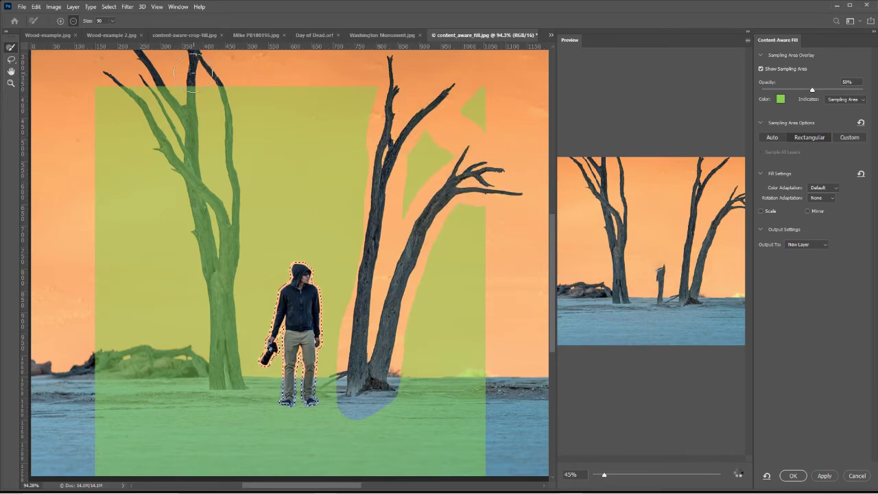
pyautogui.moveTo(218, 65)
pyautogui.mouseDown()
pyautogui.moveTo(232, 297)
pyautogui.moveTo(227, 396)
pyautogui.moveTo(216, 386)
pyautogui.moveTo(224, 264)
pyautogui.moveTo(183, 190)
pyautogui.moveTo(171, 82)
pyautogui.moveTo(195, 149)
pyautogui.moveTo(167, 156)
pyautogui.moveTo(130, 93)
pyautogui.moveTo(160, 94)
pyautogui.moveTo(165, 165)
pyautogui.mouseUp()
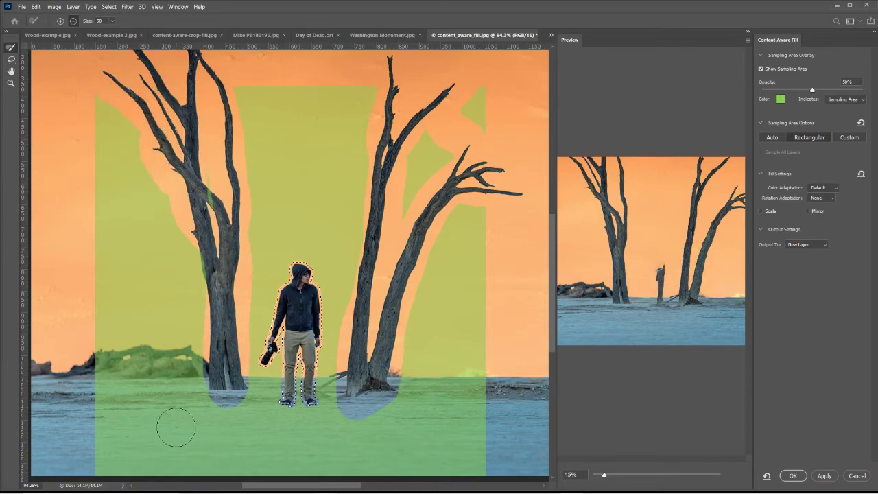
pyautogui.moveTo(199, 371)
pyautogui.mouseDown()
pyautogui.moveTo(88, 366)
pyautogui.moveTo(196, 368)
pyautogui.moveTo(176, 357)
pyautogui.moveTo(201, 360)
pyautogui.mouseUp()
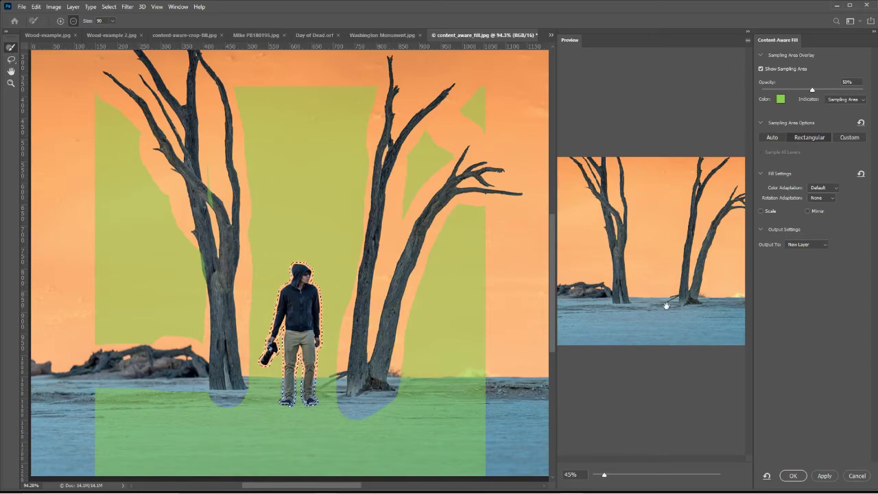
# Apply the Content-Aware Fill, deselect, and zoom out to view the whole cleaned photo.
pyautogui.click(823, 476)
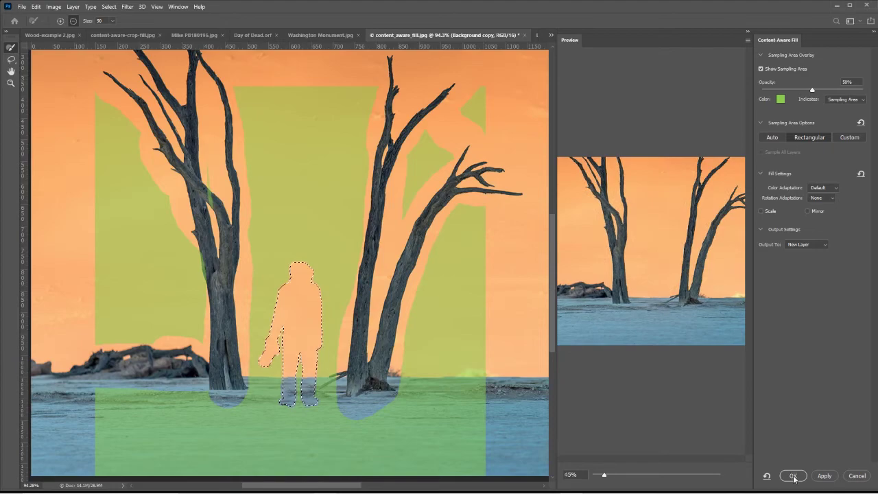
pyautogui.click(794, 476)
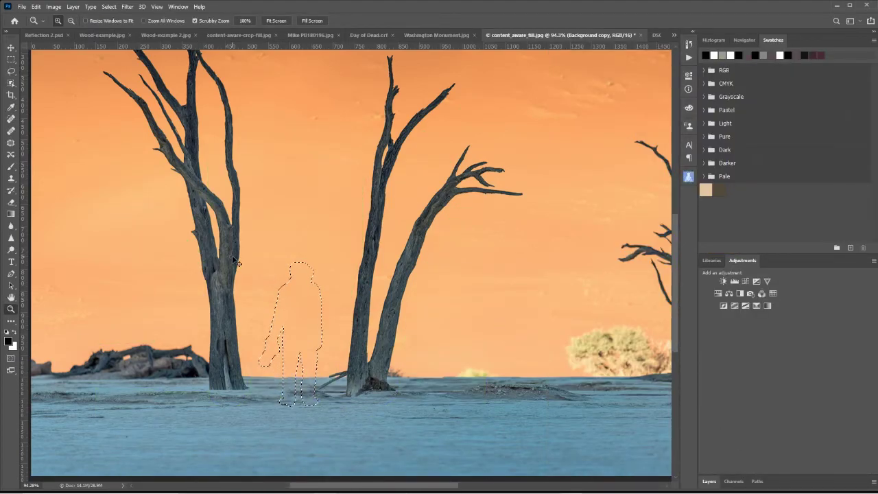
pyautogui.hotkey('ctrl', 'd')
pyautogui.moveTo(344, 315); pyautogui.dragTo(319, 323)
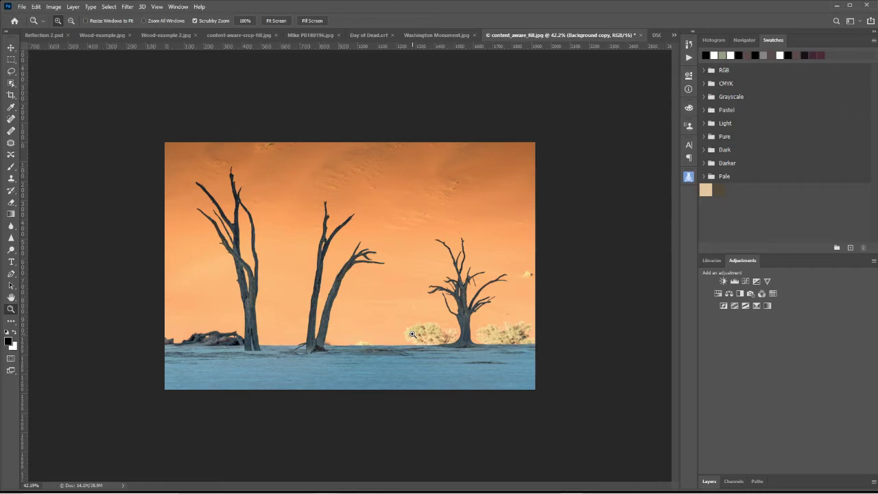
pyautogui.moveTo(305, 362); pyautogui.dragTo(351, 322)
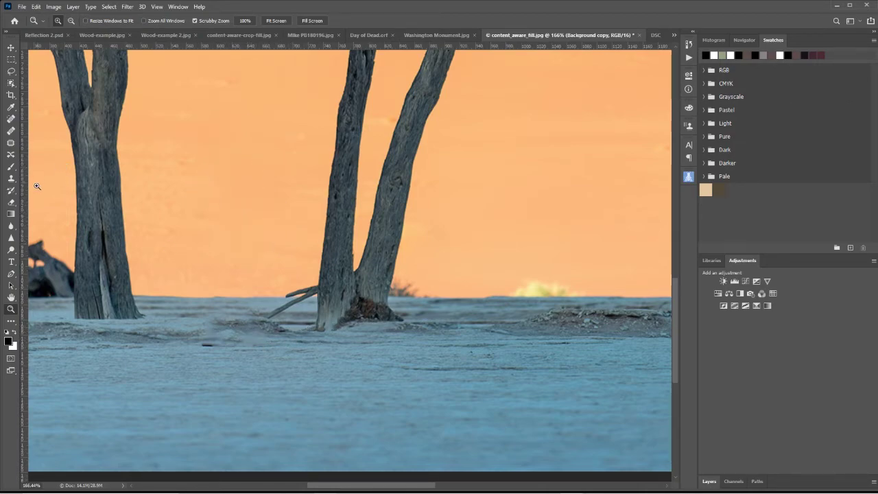
pyautogui.moveTo(392, 313); pyautogui.dragTo(352, 326)
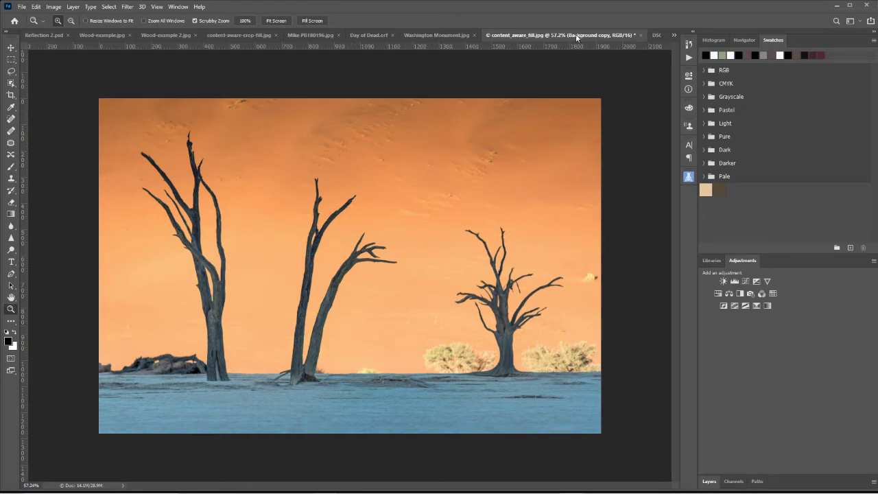
# Pick DSC_2842.jpg from the list of open documents.
pyautogui.click(672, 35)
pyautogui.click(671, 36)
pyautogui.click(672, 35)
pyautogui.click(709, 129)
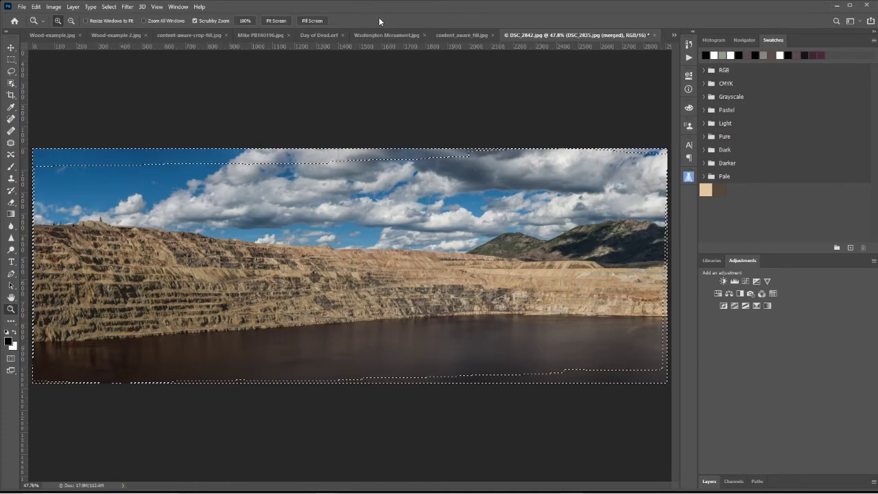
# Browse the document tabs (Day of Dead, wood textures, iceberg) and settle on the yellow-skirt woman's photo.
pyautogui.click(316, 35)
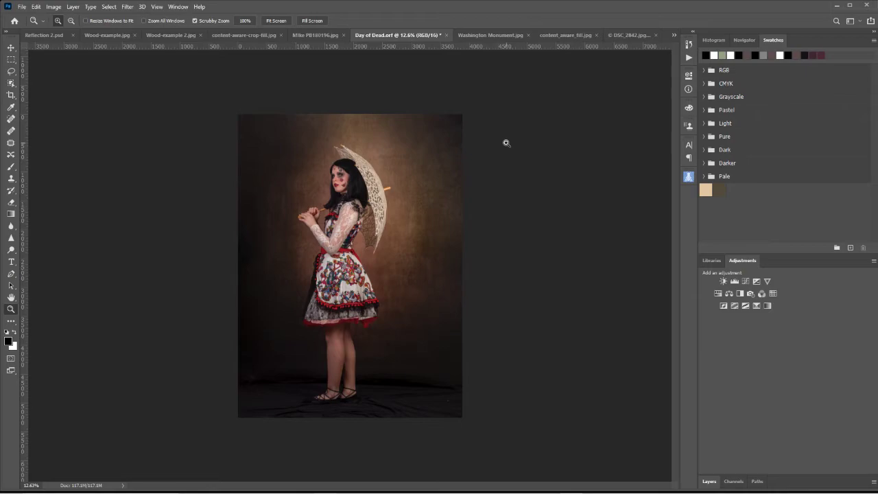
pyautogui.click(317, 36)
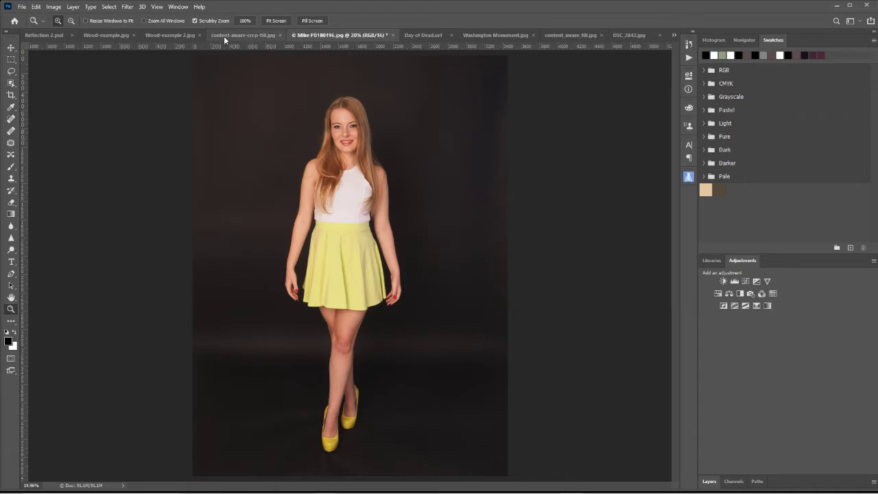
pyautogui.click(178, 36)
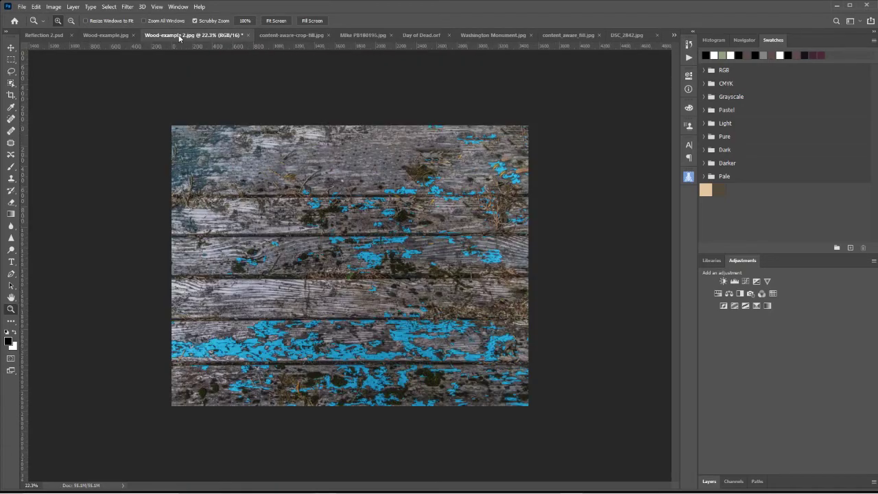
pyautogui.click(108, 35)
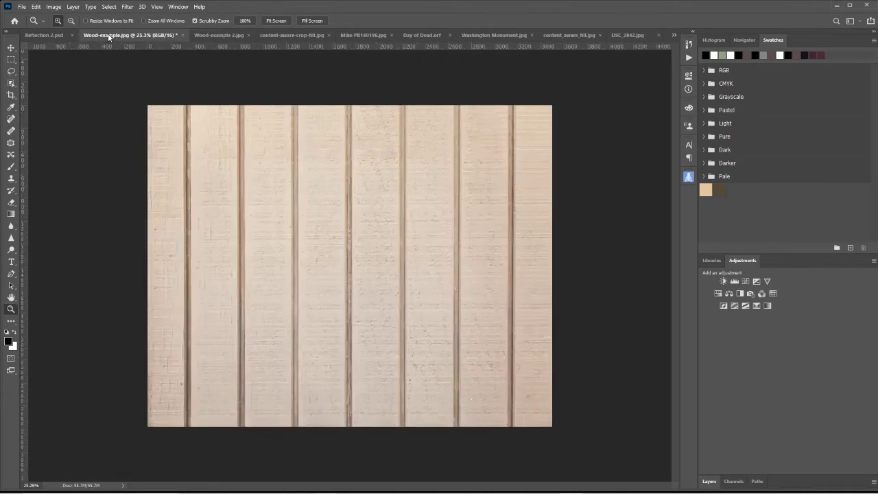
pyautogui.click(218, 35)
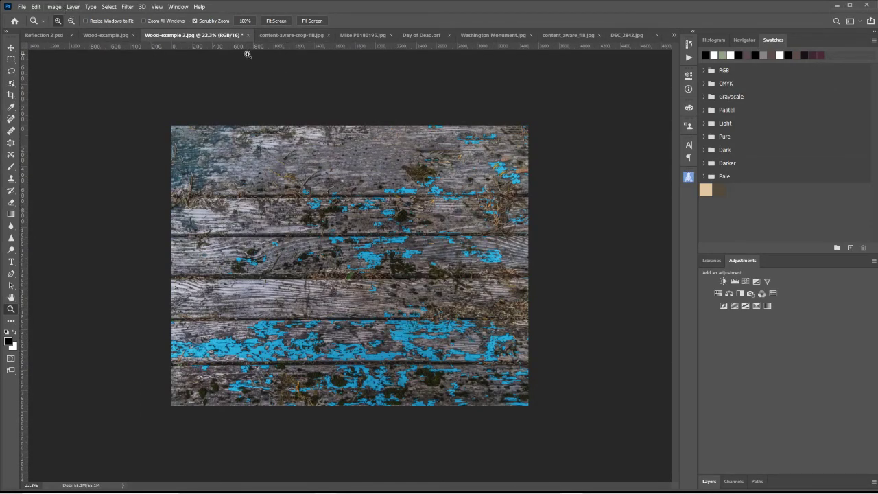
pyautogui.click(295, 35)
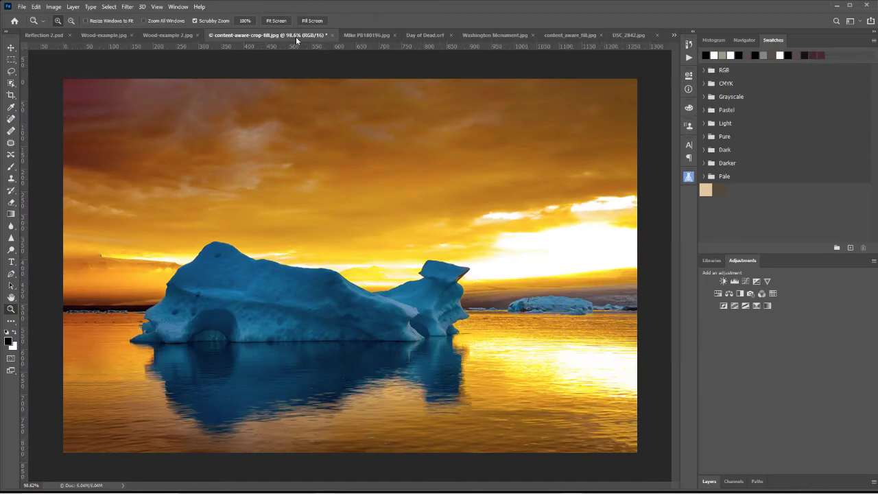
pyautogui.click(360, 34)
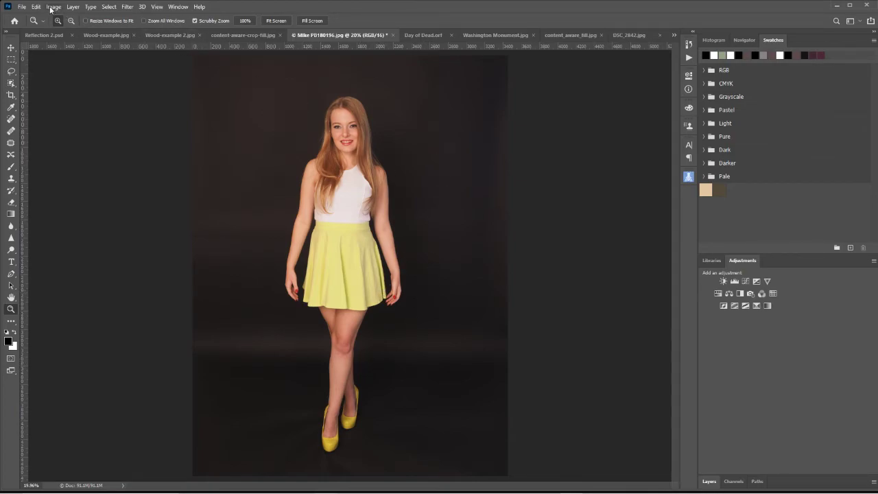
# Select the woman with the Object Selection tool in Lasso mode and copy her onto Layer 1.
pyautogui.click(11, 83)
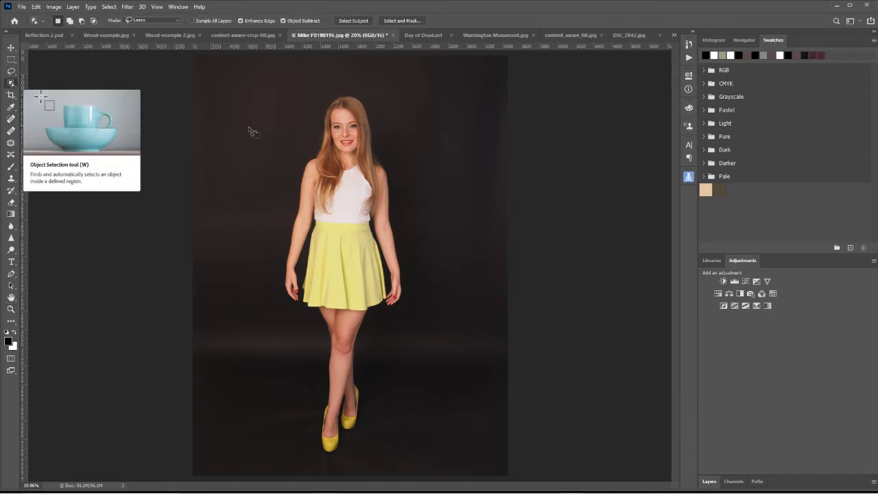
pyautogui.moveTo(326, 97)
pyautogui.mouseDown()
pyautogui.moveTo(294, 159)
pyautogui.moveTo(278, 317)
pyautogui.moveTo(303, 352)
pyautogui.moveTo(311, 459)
pyautogui.moveTo(340, 465)
pyautogui.moveTo(366, 433)
pyautogui.moveTo(382, 386)
pyautogui.moveTo(377, 341)
pyautogui.moveTo(411, 311)
pyautogui.moveTo(414, 245)
pyautogui.moveTo(382, 75)
pyautogui.moveTo(337, 81)
pyautogui.moveTo(326, 100)
pyautogui.mouseUp()
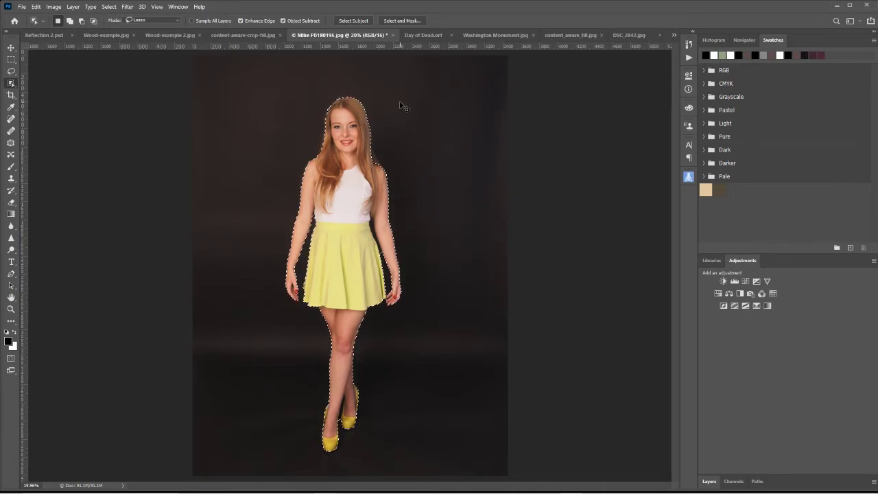
pyautogui.hotkey('ctrl', 'd')
pyautogui.hotkey('ctrl', 'j')
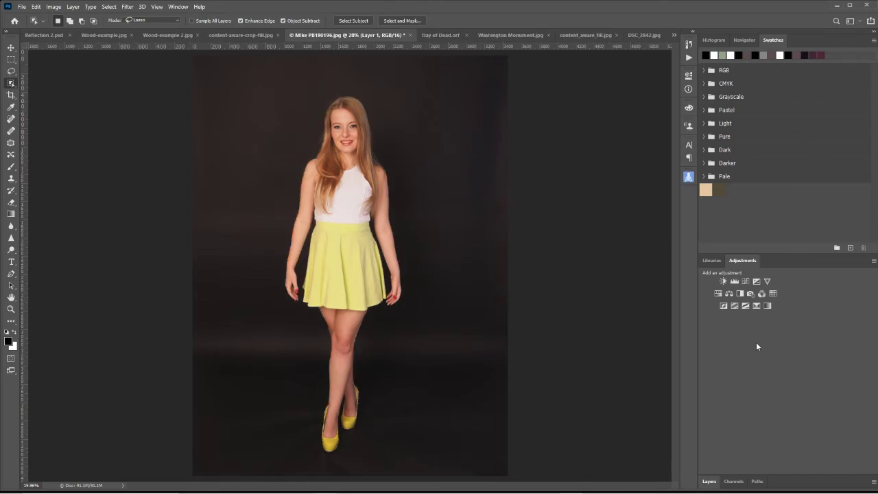
# Switch to the Painting workspace via Window > Workspace to show Layer 1 and Background.
pyautogui.click(716, 259)
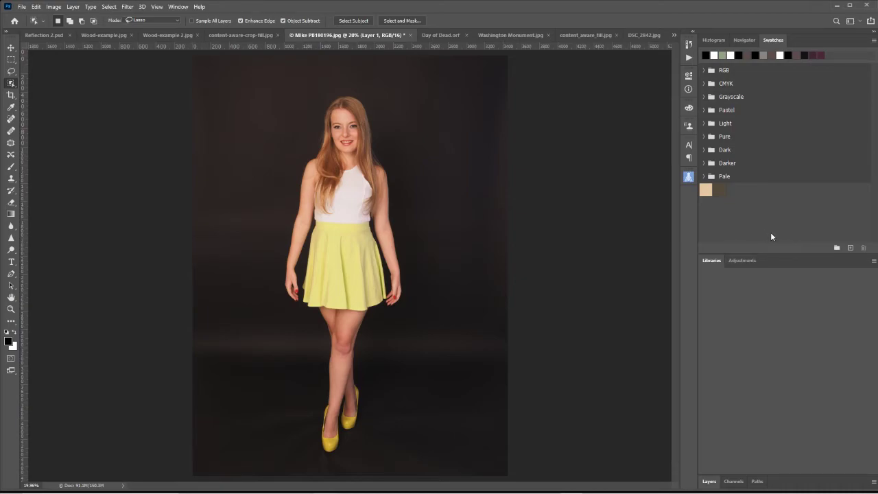
pyautogui.click(741, 260)
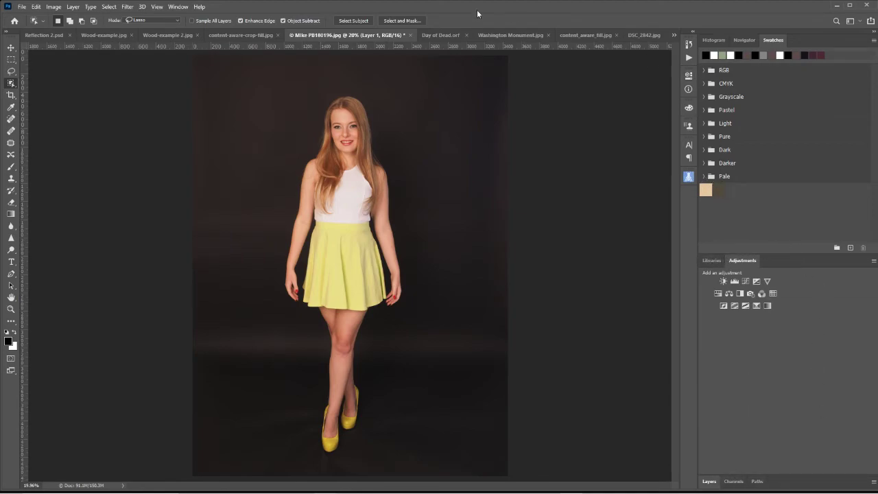
pyautogui.click(198, 7)
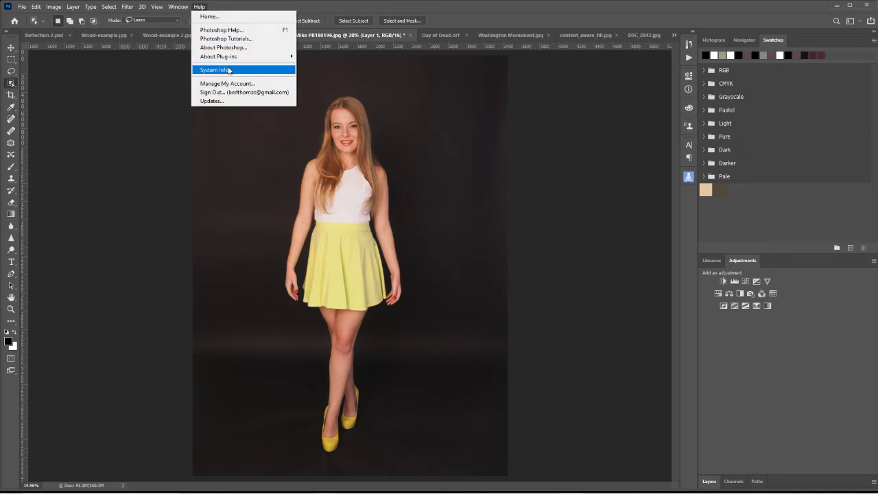
pyautogui.click(179, 7)
pyautogui.moveTo(190, 28)
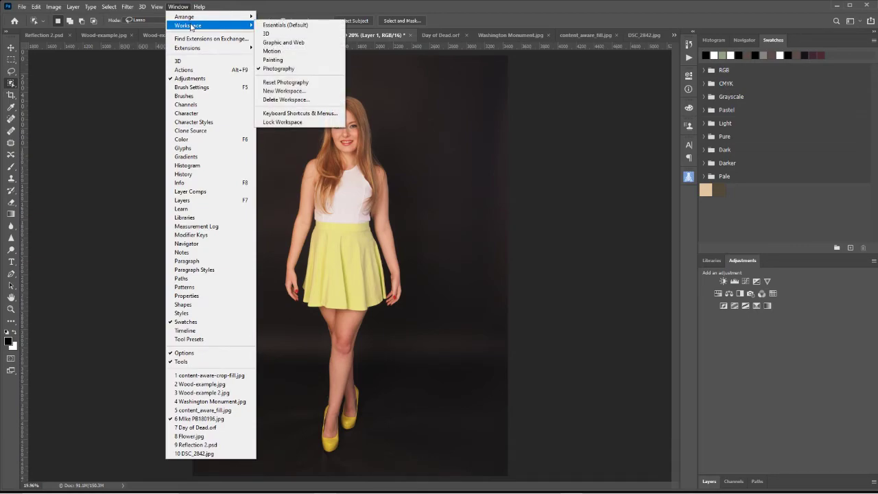
pyautogui.click(272, 60)
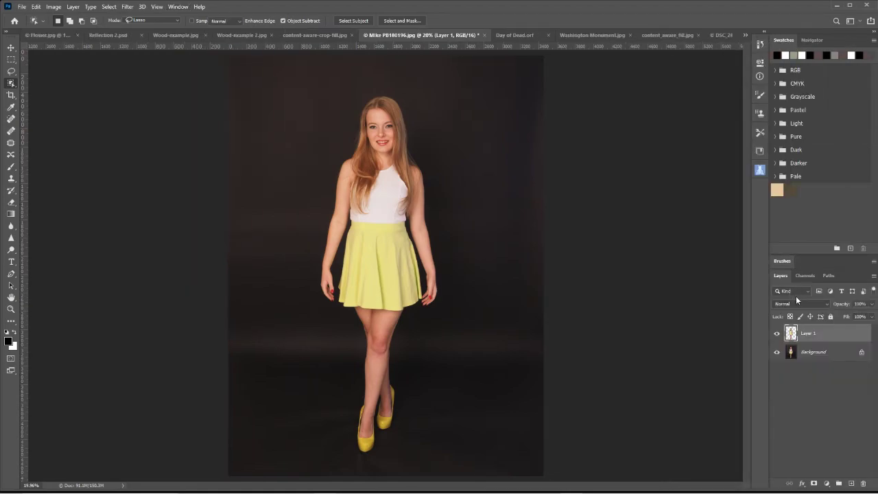
# Hide the Background layer, then switch to the Wood-example.jpg texture document.
pyautogui.click(777, 352)
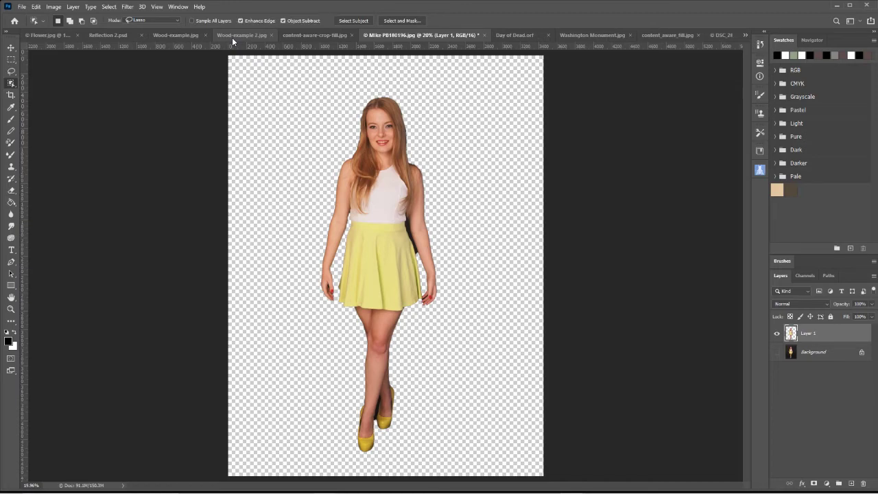
pyautogui.click(175, 35)
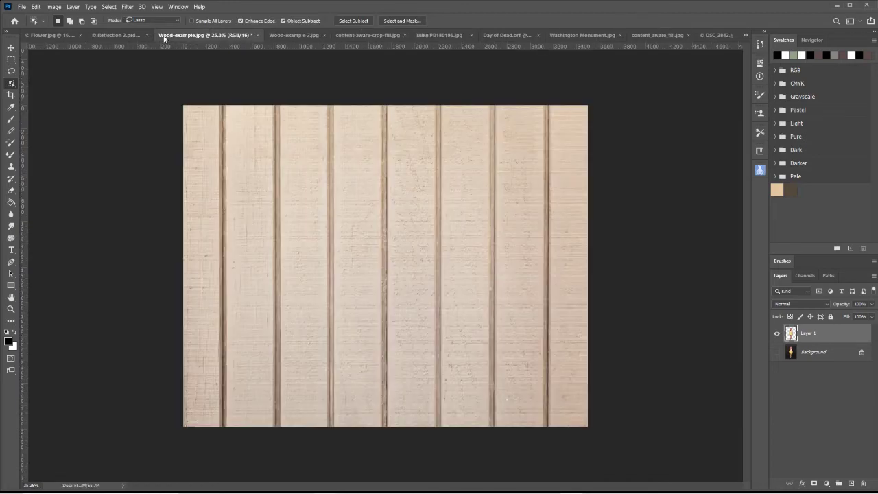
# Select all of the light wood-panel image and copy it.
pyautogui.click(105, 7)
pyautogui.click(115, 14)
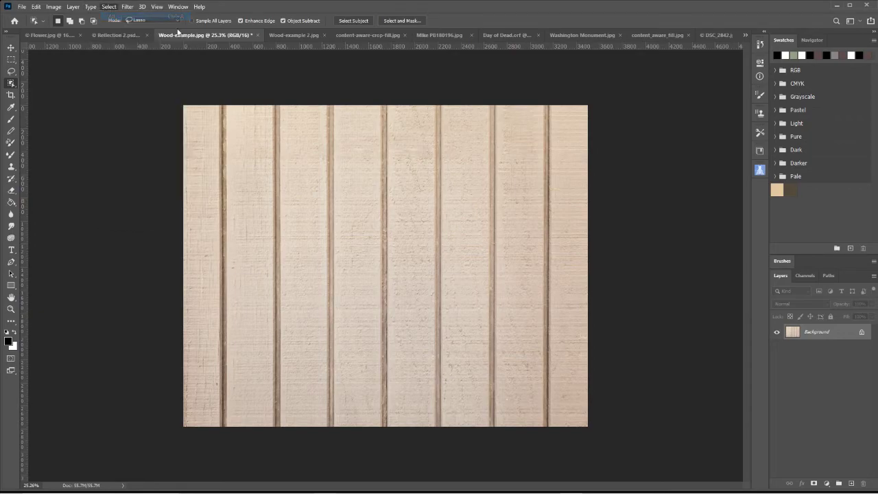
pyautogui.click(288, 35)
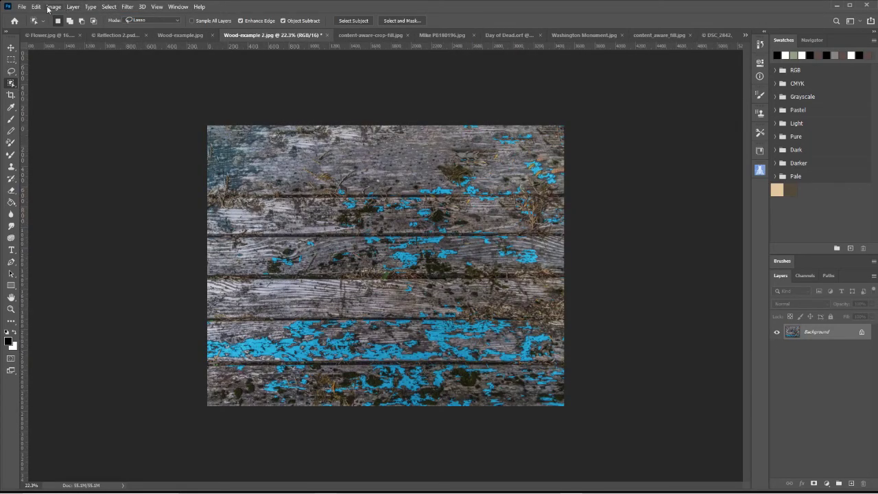
pyautogui.click(36, 7)
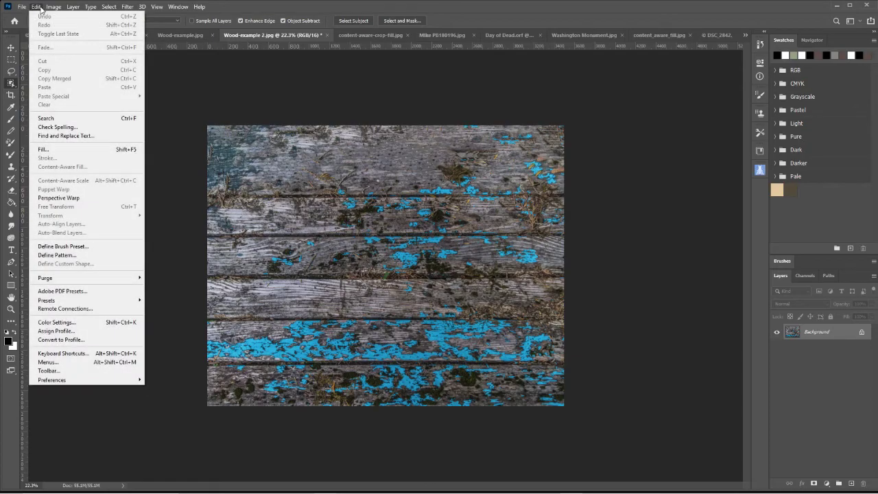
pyautogui.click(690, 345)
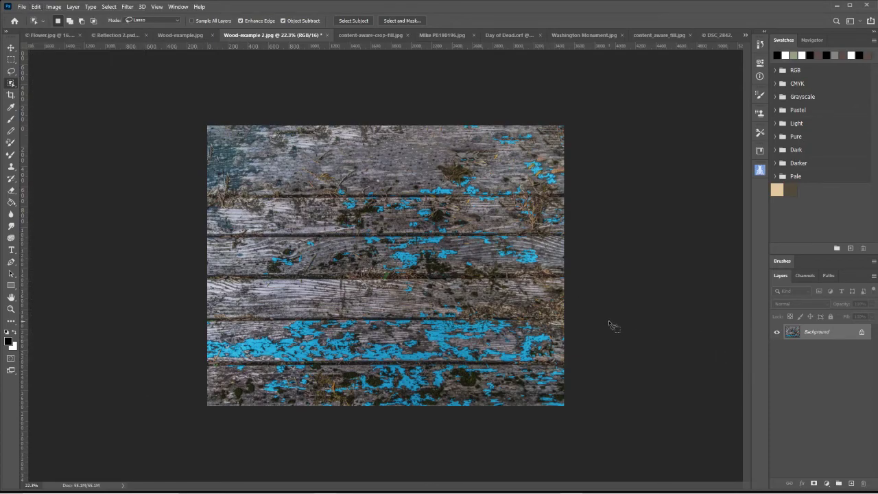
pyautogui.click(371, 35)
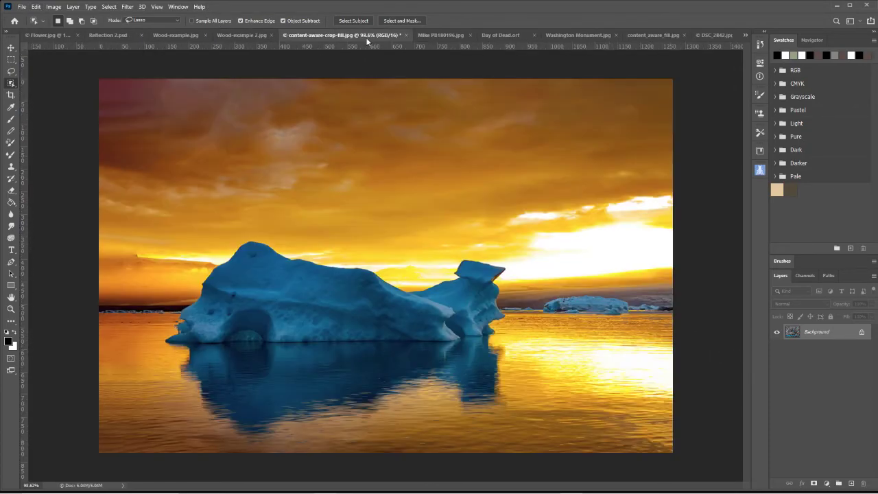
pyautogui.click(441, 35)
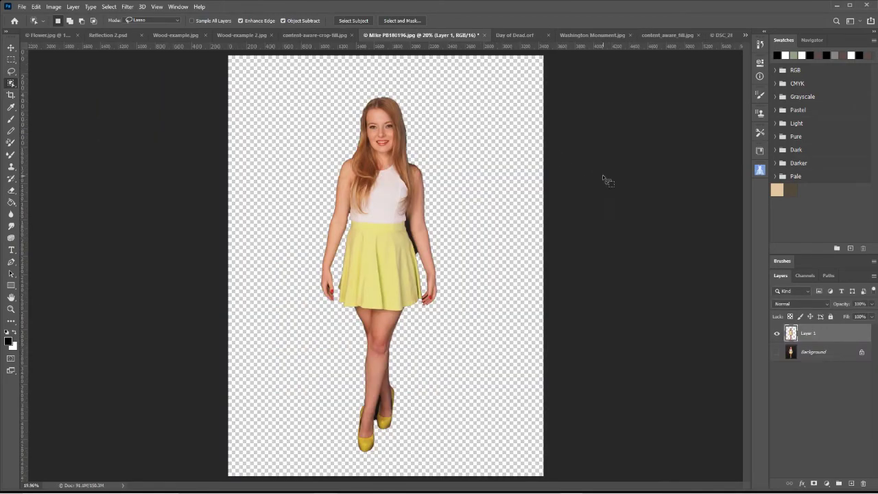
pyautogui.click(35, 7)
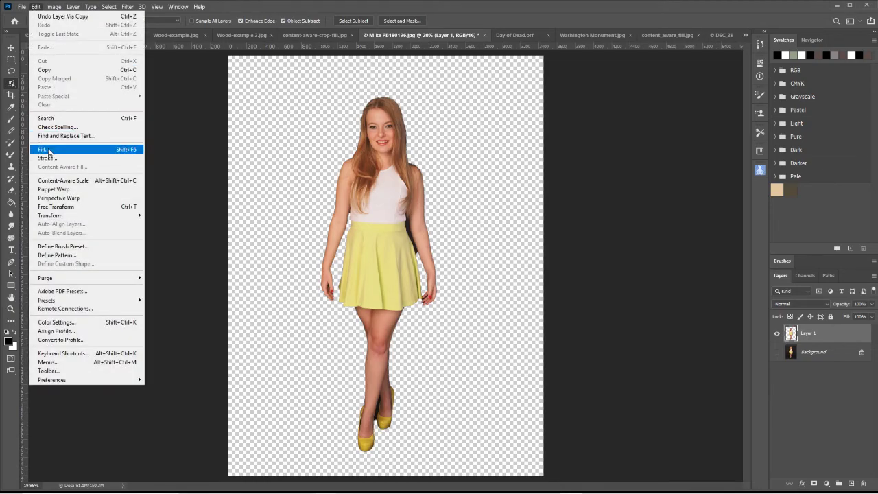
pyautogui.click(156, 30)
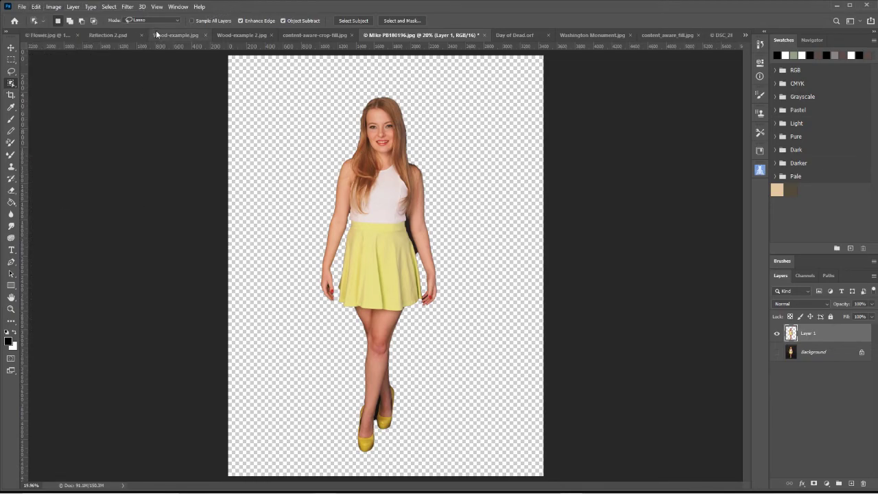
pyautogui.click(155, 32)
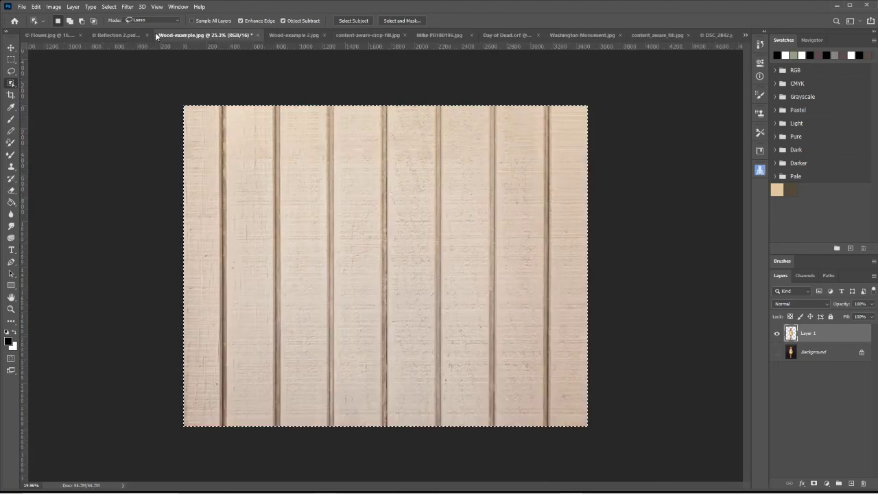
pyautogui.click(34, 6)
pyautogui.click(52, 71)
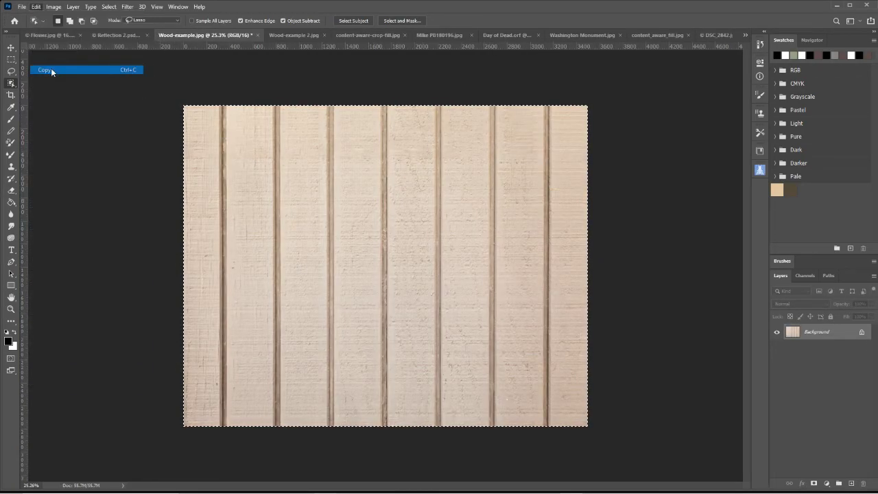
# Paste the wood texture into the woman's document as Layer 2 and load its area as a selection.
pyautogui.click(284, 34)
pyautogui.click(369, 35)
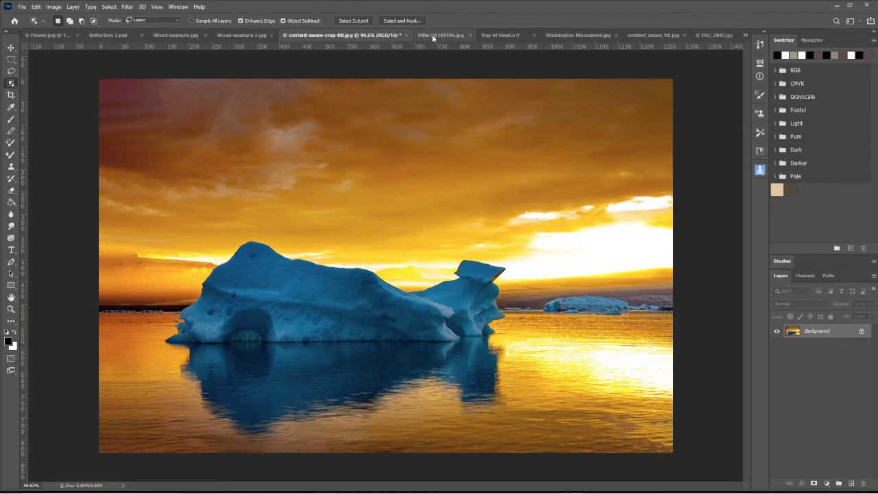
pyautogui.click(432, 36)
pyautogui.click(36, 7)
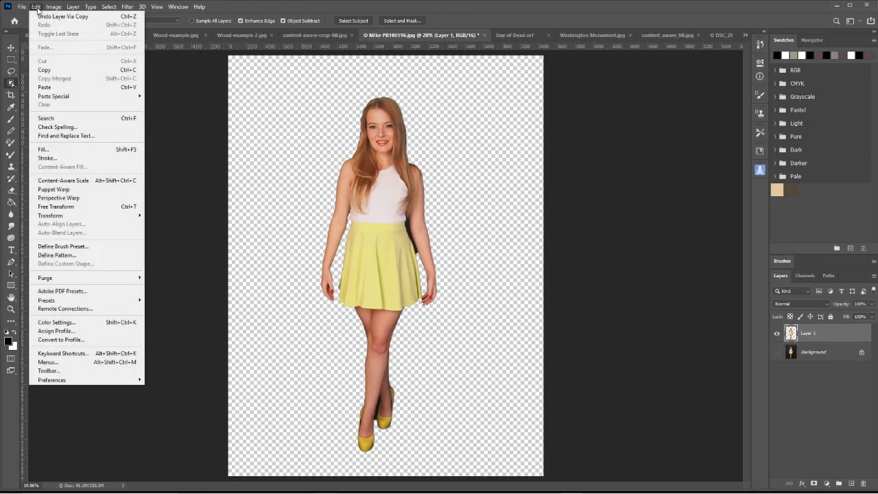
pyautogui.click(44, 87)
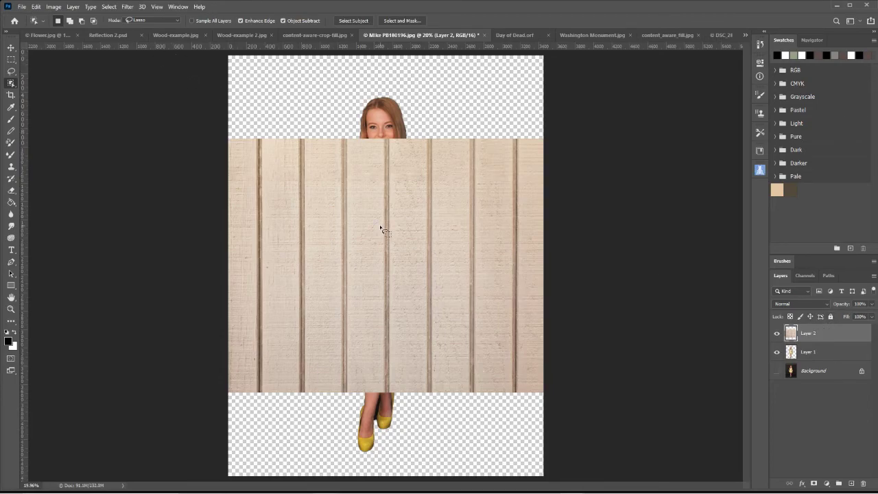
pyautogui.click(11, 48)
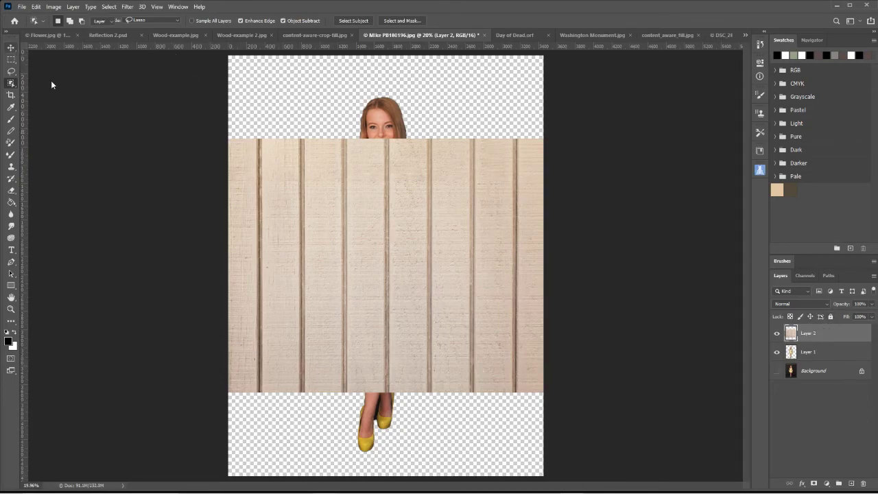
pyautogui.keyDown('ctrl'); pyautogui.click(792, 334); pyautogui.keyUp('ctrl')
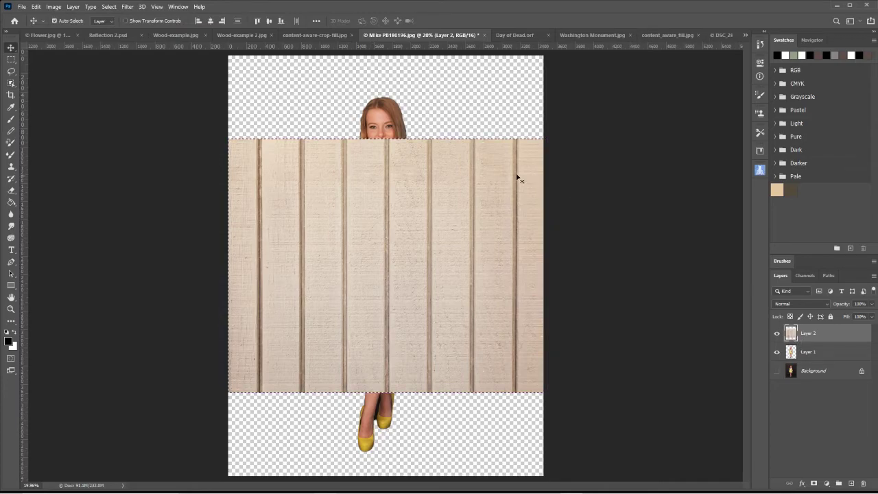
pyautogui.click(36, 7)
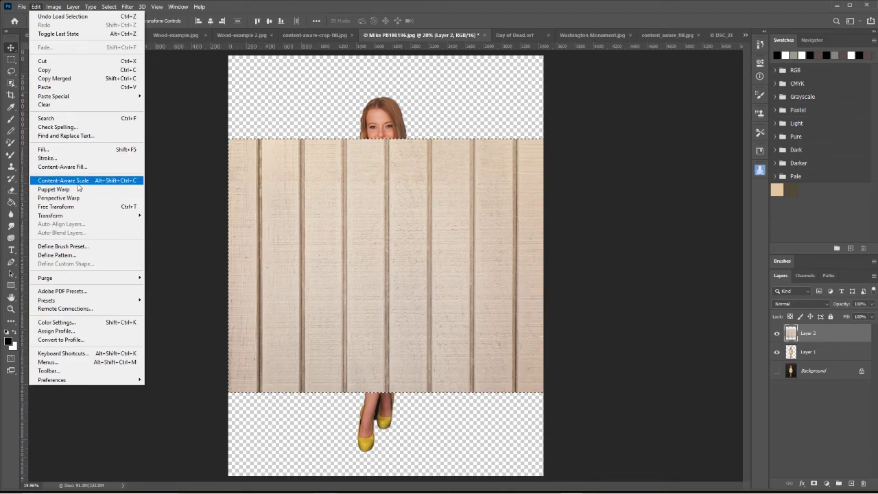
# Scale the wood texture to the full canvas height and move Layer 2 below Layer 1.
pyautogui.moveTo(87, 220)
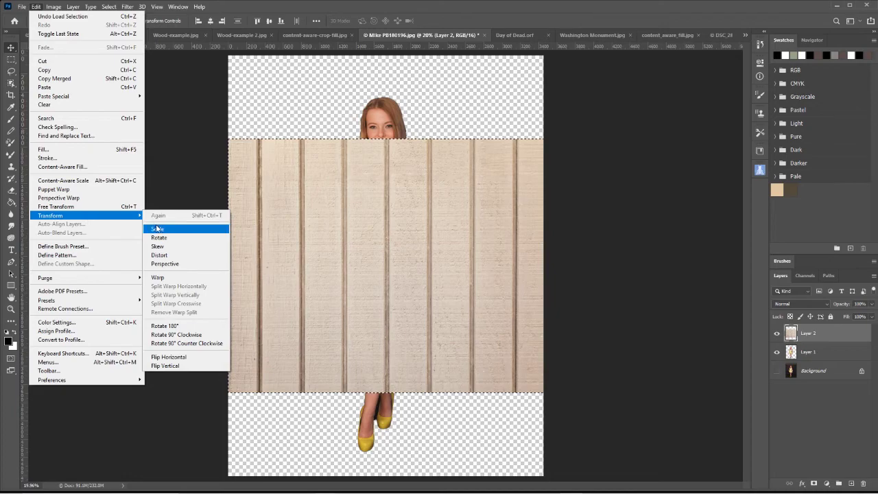
pyautogui.click(270, 210)
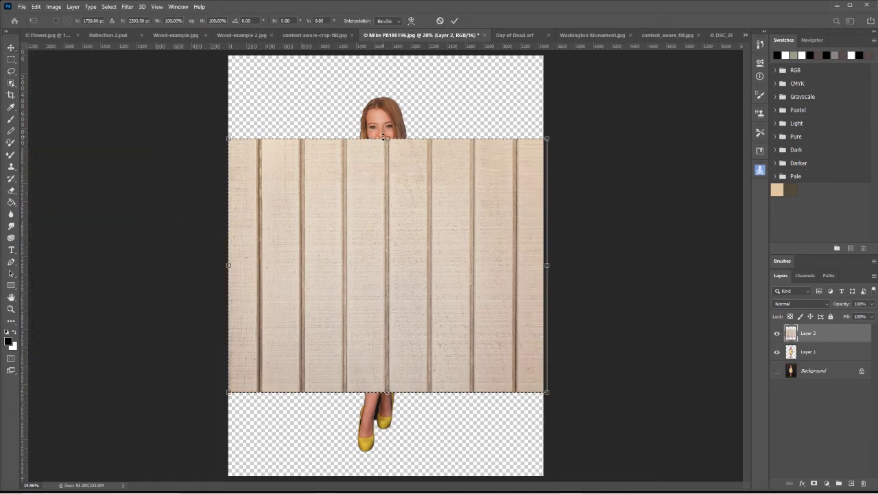
pyautogui.moveTo(387, 139); pyautogui.dragTo(393, 54)
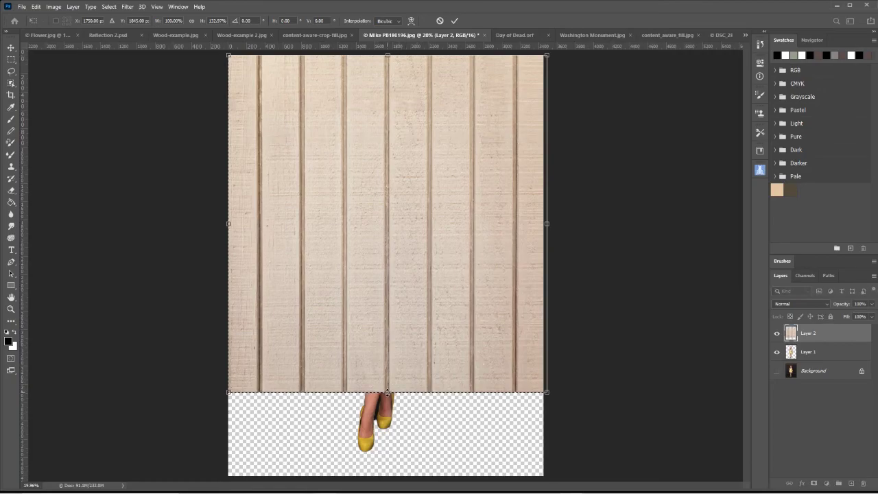
pyautogui.moveTo(389, 393); pyautogui.dragTo(378, 476)
pyautogui.moveTo(810, 336); pyautogui.dragTo(812, 362)
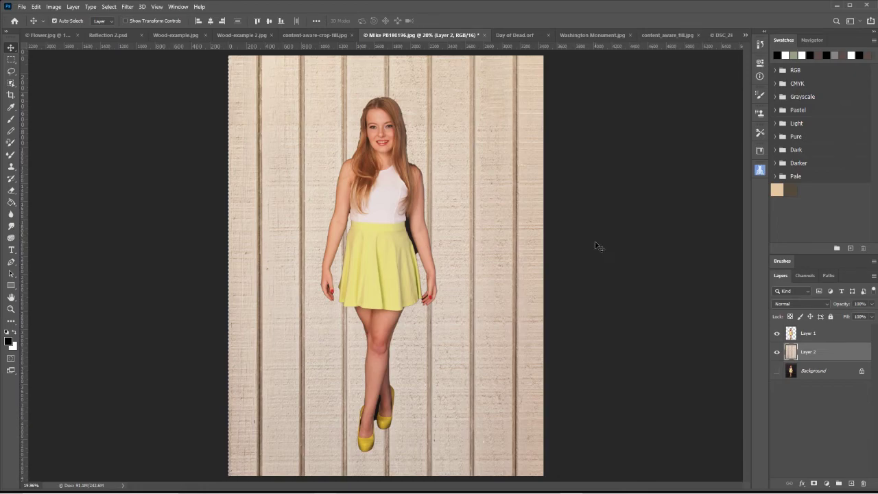
# Duplicate the Background photo as Layer 3, move it above the wood, and add a white layer mask.
pyautogui.click(815, 372)
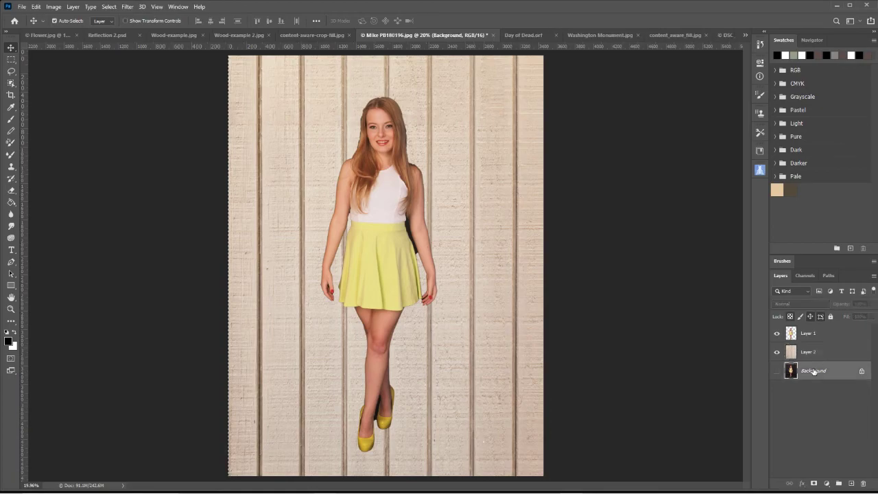
pyautogui.hotkey('ctrl', 'j')
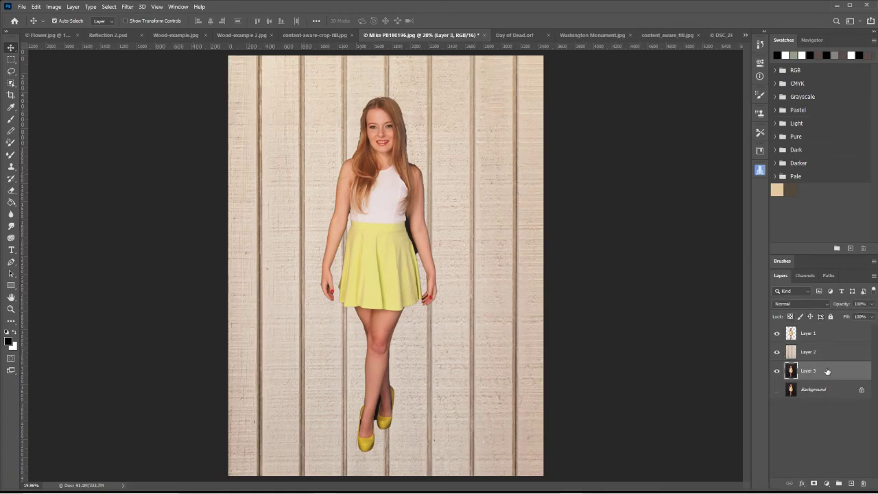
pyautogui.moveTo(827, 371); pyautogui.dragTo(863, 483)
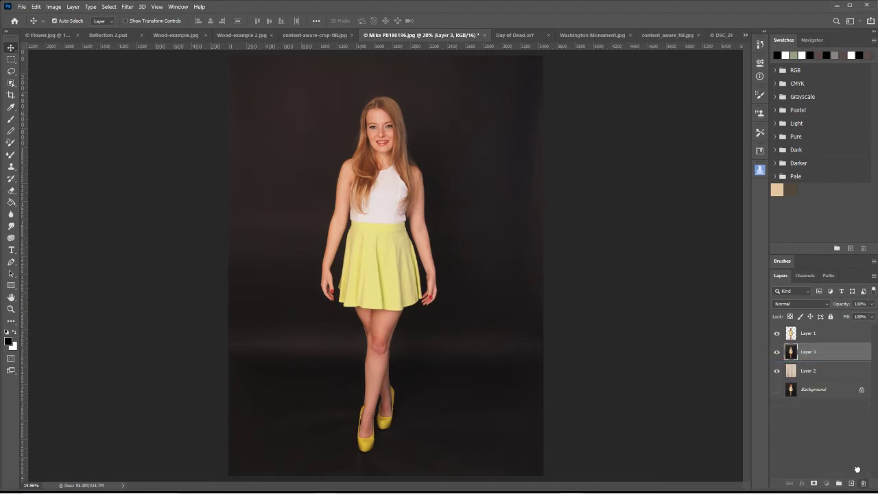
pyautogui.click(814, 484)
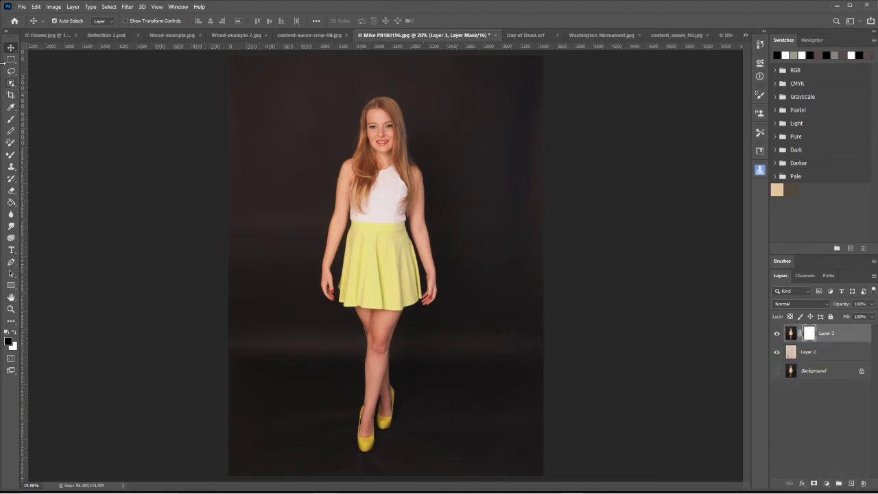
pyautogui.click(12, 120)
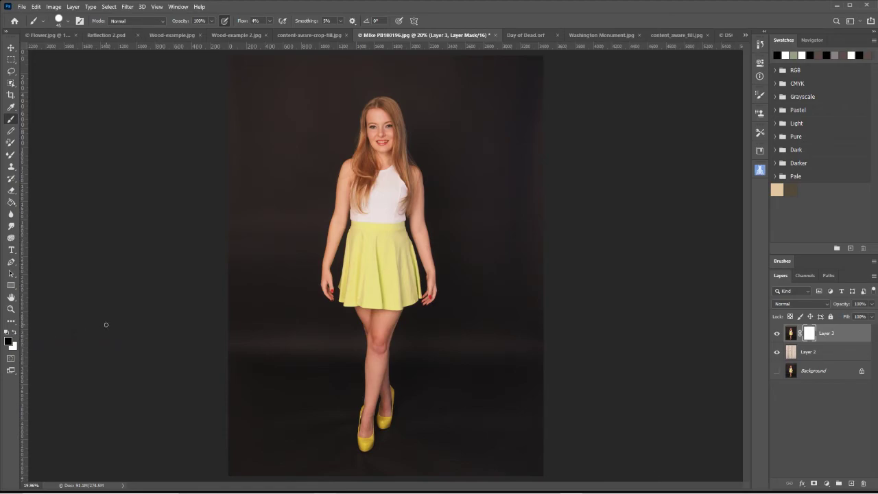
# Paint Layer 3's mask with a larger brush to reveal wood around the woman, then open Washington Monument.jpg.
pyautogui.press(']')
pyautogui.press(']')
pyautogui.press(']')
pyautogui.press(']')
pyautogui.press(']')
pyautogui.press(']')
pyautogui.moveTo(286, 237)
pyautogui.mouseDown()
pyautogui.moveTo(266, 306)
pyautogui.moveTo(286, 261)
pyautogui.moveTo(286, 224)
pyautogui.moveTo(281, 243)
pyautogui.moveTo(302, 149)
pyautogui.moveTo(304, 164)
pyautogui.moveTo(253, 253)
pyautogui.moveTo(250, 172)
pyautogui.moveTo(244, 197)
pyautogui.moveTo(272, 328)
pyautogui.moveTo(260, 417)
pyautogui.moveTo(228, 453)
pyautogui.moveTo(257, 363)
pyautogui.moveTo(224, 330)
pyautogui.moveTo(241, 462)
pyautogui.moveTo(268, 448)
pyautogui.moveTo(293, 370)
pyautogui.moveTo(308, 373)
pyautogui.moveTo(311, 407)
pyautogui.moveTo(338, 388)
pyautogui.moveTo(319, 451)
pyautogui.moveTo(317, 439)
pyautogui.moveTo(378, 475)
pyautogui.moveTo(432, 465)
pyautogui.moveTo(437, 457)
pyautogui.moveTo(410, 453)
pyautogui.moveTo(475, 437)
pyautogui.moveTo(442, 468)
pyautogui.moveTo(508, 460)
pyautogui.moveTo(523, 425)
pyautogui.moveTo(476, 408)
pyautogui.moveTo(452, 361)
pyautogui.moveTo(401, 330)
pyautogui.moveTo(428, 335)
pyautogui.moveTo(416, 343)
pyautogui.moveTo(423, 361)
pyautogui.moveTo(414, 359)
pyautogui.moveTo(424, 391)
pyautogui.moveTo(412, 445)
pyautogui.moveTo(394, 454)
pyautogui.moveTo(414, 448)
pyautogui.moveTo(458, 409)
pyautogui.moveTo(453, 459)
pyautogui.moveTo(446, 344)
pyautogui.moveTo(431, 332)
pyautogui.moveTo(460, 317)
pyautogui.moveTo(453, 197)
pyautogui.moveTo(496, 306)
pyautogui.moveTo(496, 240)
pyautogui.moveTo(519, 349)
pyautogui.moveTo(520, 226)
pyautogui.moveTo(504, 316)
pyautogui.mouseUp()
pyautogui.moveTo(293, 160)
pyautogui.mouseDown()
pyautogui.moveTo(324, 128)
pyautogui.moveTo(281, 273)
pyautogui.moveTo(293, 183)
pyautogui.moveTo(217, 260)
pyautogui.moveTo(215, 287)
pyautogui.moveTo(234, 168)
pyautogui.moveTo(237, 433)
pyautogui.moveTo(248, 235)
pyautogui.moveTo(264, 360)
pyautogui.moveTo(284, 358)
pyautogui.moveTo(294, 388)
pyautogui.moveTo(306, 374)
pyautogui.moveTo(331, 374)
pyautogui.moveTo(327, 401)
pyautogui.moveTo(294, 492)
pyautogui.moveTo(246, 458)
pyautogui.moveTo(233, 467)
pyautogui.moveTo(270, 482)
pyautogui.moveTo(394, 488)
pyautogui.moveTo(322, 467)
pyautogui.moveTo(262, 468)
pyautogui.moveTo(271, 420)
pyautogui.moveTo(320, 382)
pyautogui.moveTo(321, 443)
pyautogui.moveTo(322, 355)
pyautogui.moveTo(307, 356)
pyautogui.moveTo(252, 488)
pyautogui.moveTo(270, 441)
pyautogui.moveTo(274, 476)
pyautogui.mouseUp()
pyautogui.moveTo(439, 371); pyautogui.dragTo(443, 394)
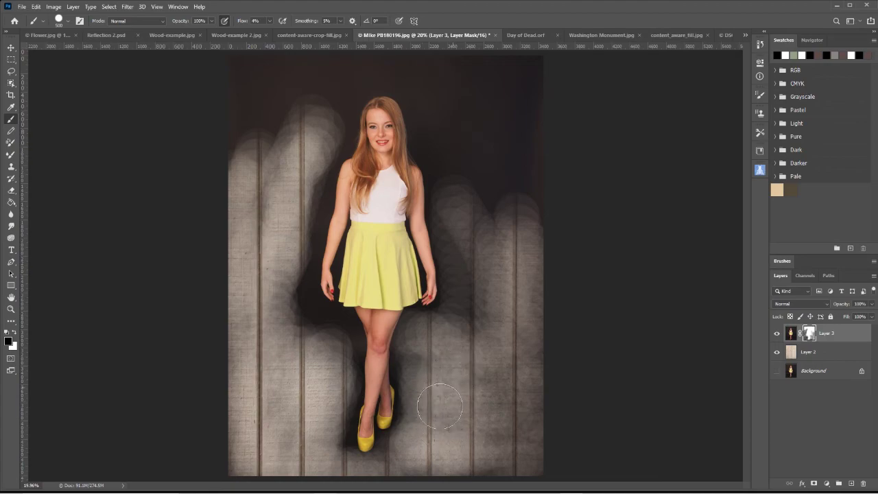
pyautogui.moveTo(473, 302)
pyautogui.mouseDown()
pyautogui.moveTo(434, 359)
pyautogui.moveTo(473, 292)
pyautogui.moveTo(456, 244)
pyautogui.moveTo(493, 176)
pyautogui.moveTo(498, 229)
pyautogui.moveTo(509, 180)
pyautogui.moveTo(488, 196)
pyautogui.moveTo(507, 240)
pyautogui.moveTo(533, 217)
pyautogui.moveTo(537, 471)
pyautogui.mouseUp()
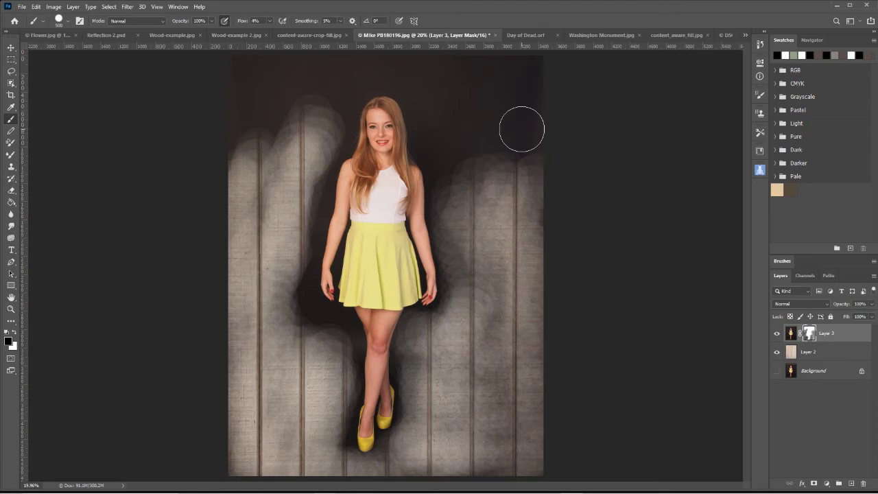
pyautogui.click(527, 35)
pyautogui.click(563, 35)
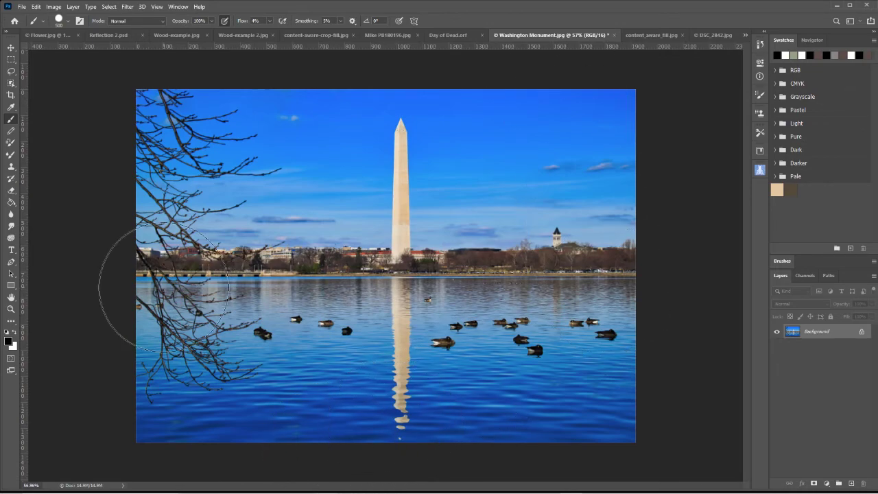
# Shrink the brush to 90, switch to the Photography workspace, and pick the Spot Healing Brush.
pyautogui.press('[')
pyautogui.press('[')
pyautogui.press('[')
pyautogui.press('[')
pyautogui.press('[')
pyautogui.press('[')
pyautogui.press('[')
pyautogui.press('[')
pyautogui.press('[')
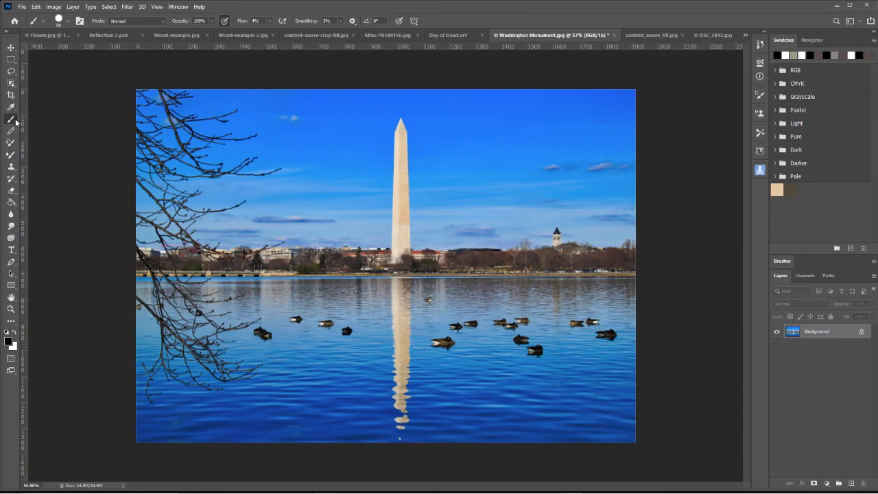
pyautogui.click(179, 7)
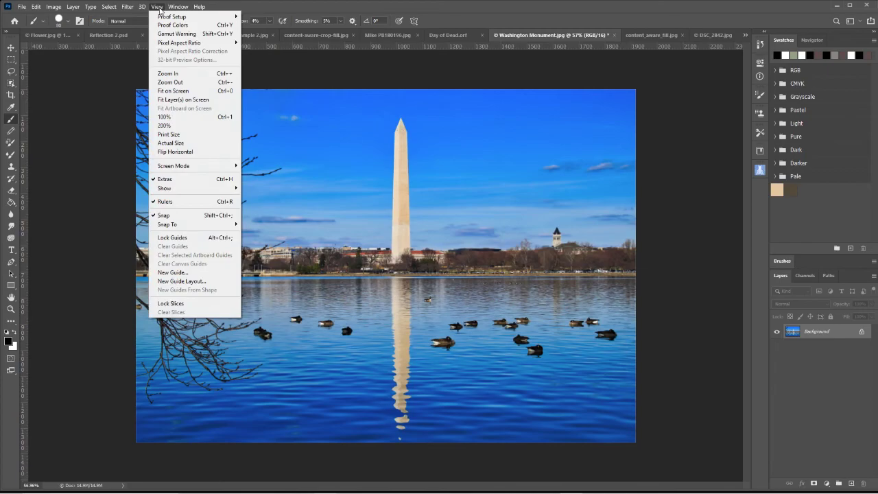
pyautogui.moveTo(207, 26)
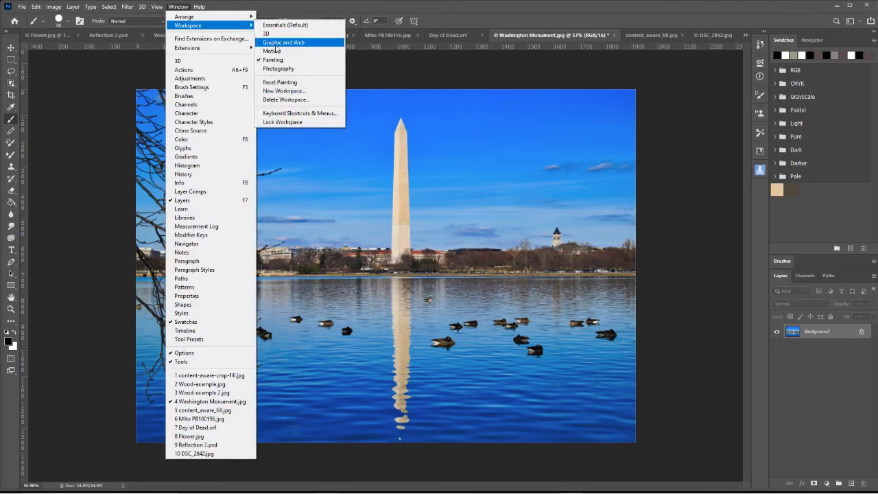
pyautogui.click(283, 68)
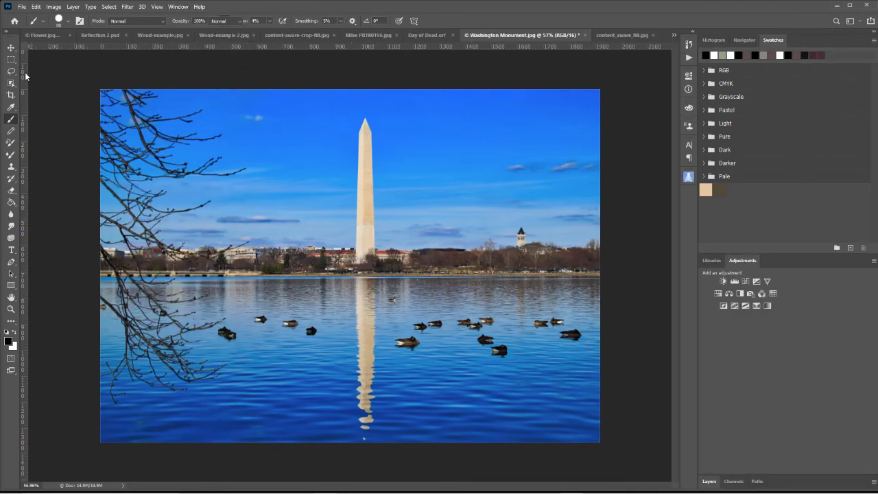
pyautogui.click(11, 119)
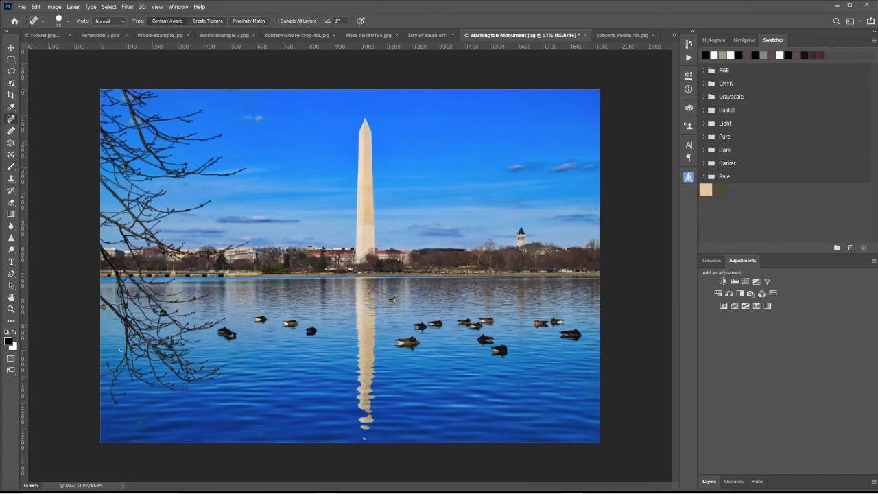
pyautogui.click(11, 309)
# Zoom into the lower reflection and Content-Aware fill a small lassoed patch, then deselect.
pyautogui.click(369, 420)
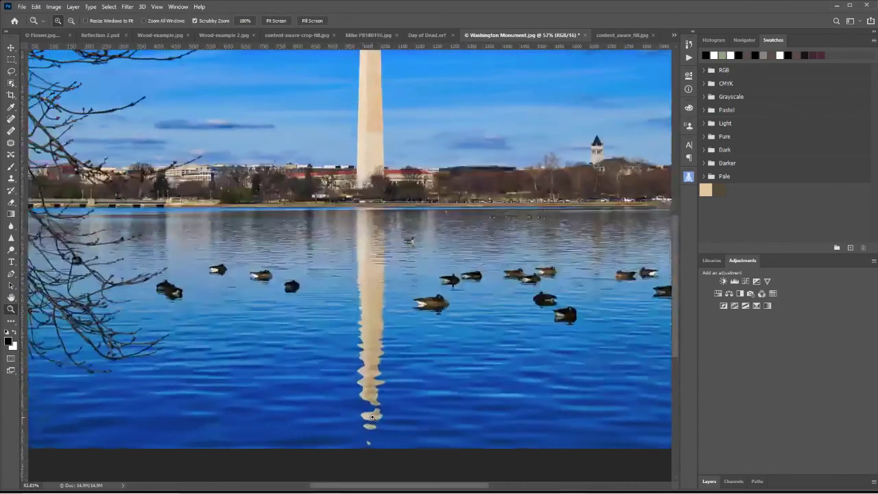
pyautogui.moveTo(372, 416); pyautogui.dragTo(372, 417)
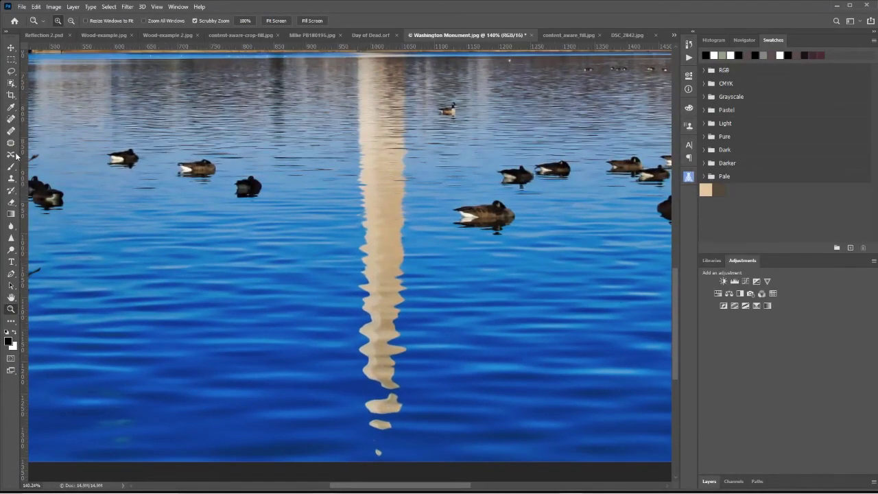
pyautogui.click(11, 73)
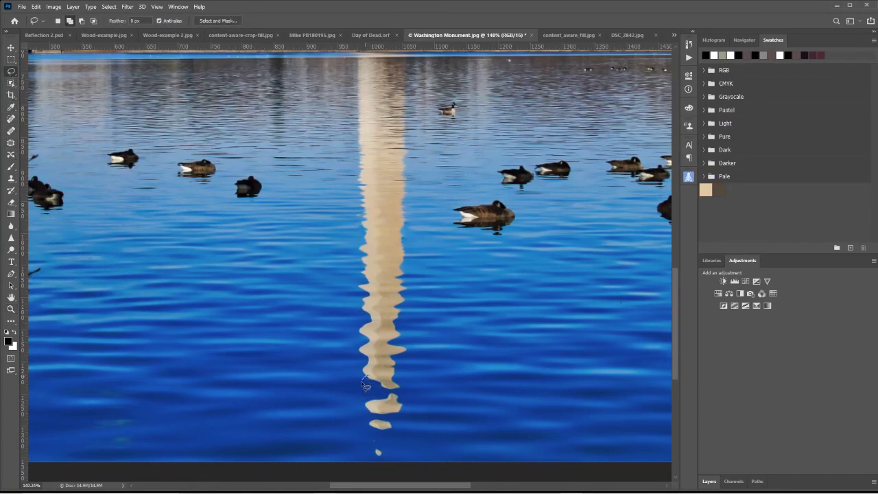
pyautogui.moveTo(363, 384)
pyautogui.mouseDown()
pyautogui.moveTo(365, 402)
pyautogui.moveTo(379, 405)
pyautogui.moveTo(389, 396)
pyautogui.moveTo(383, 381)
pyautogui.mouseUp()
pyautogui.hotkey('shift', 'F5')
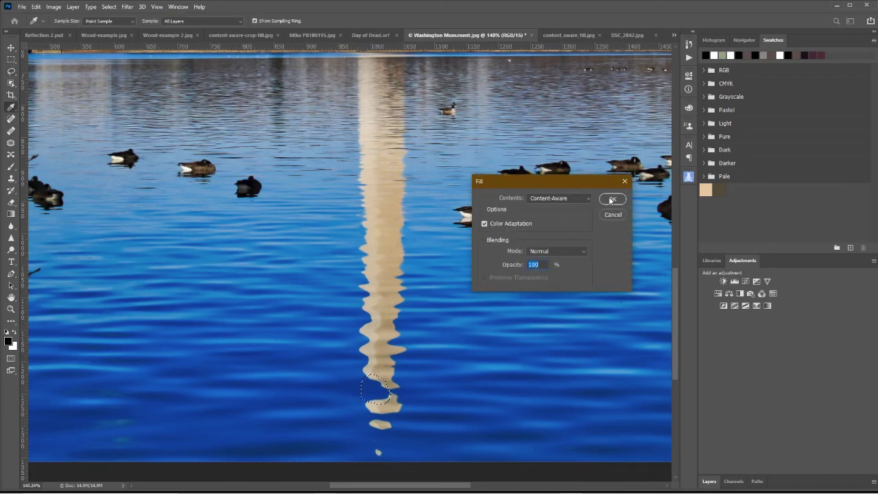
pyautogui.click(611, 200)
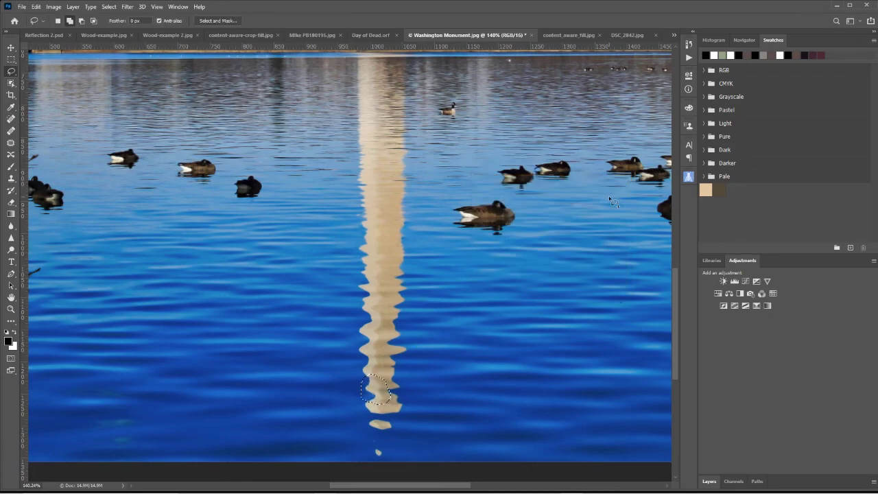
pyautogui.hotkey('ctrl', 'd')
pyautogui.click(11, 308)
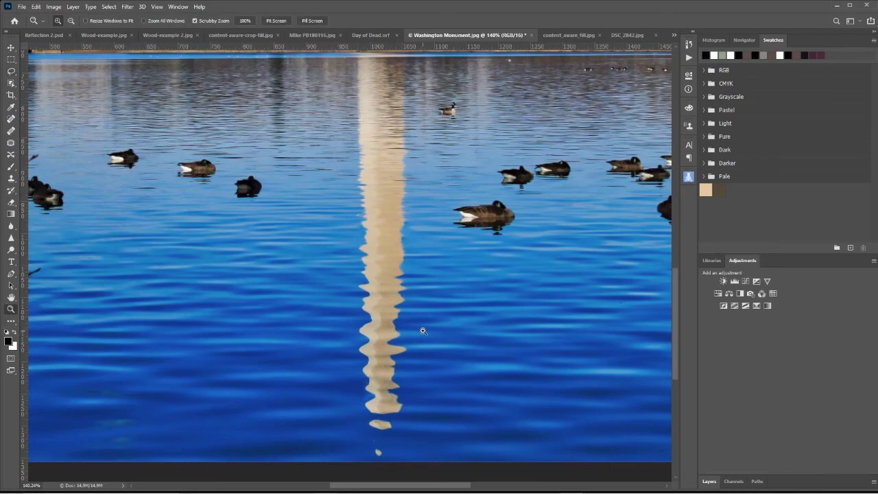
pyautogui.moveTo(423, 331); pyautogui.dragTo(381, 403)
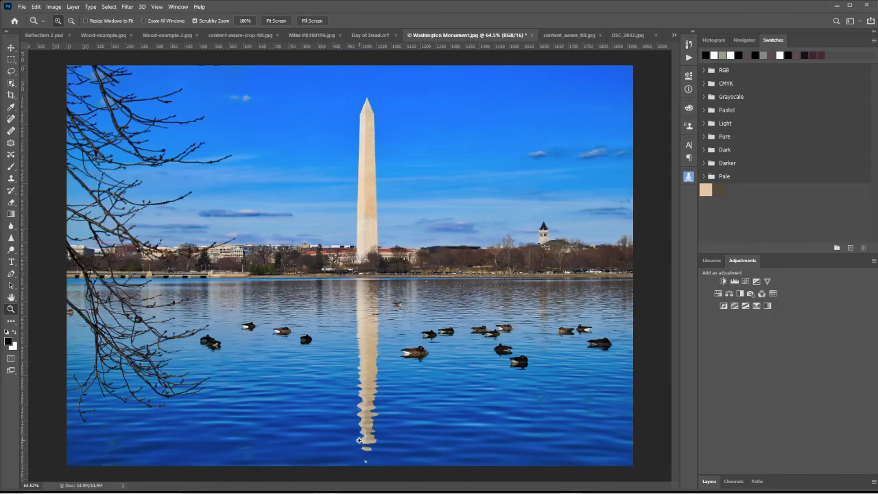
pyautogui.moveTo(360, 439); pyautogui.dragTo(362, 415)
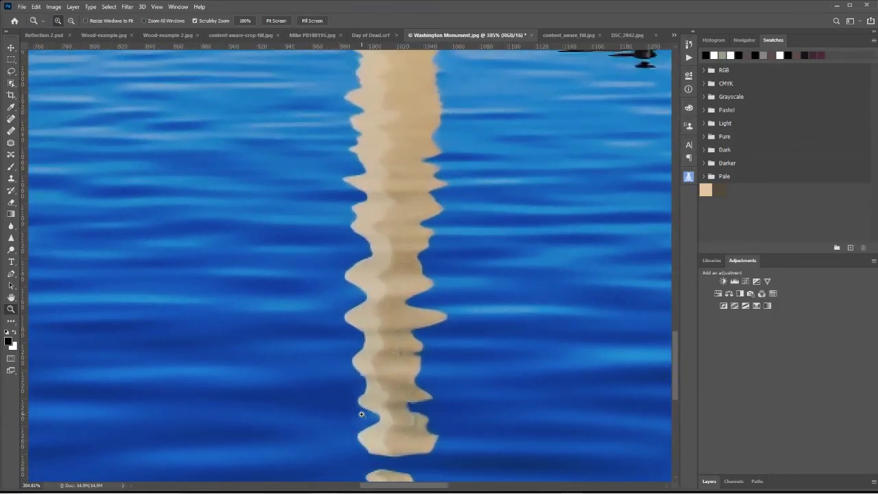
pyautogui.moveTo(455, 393); pyautogui.dragTo(384, 426)
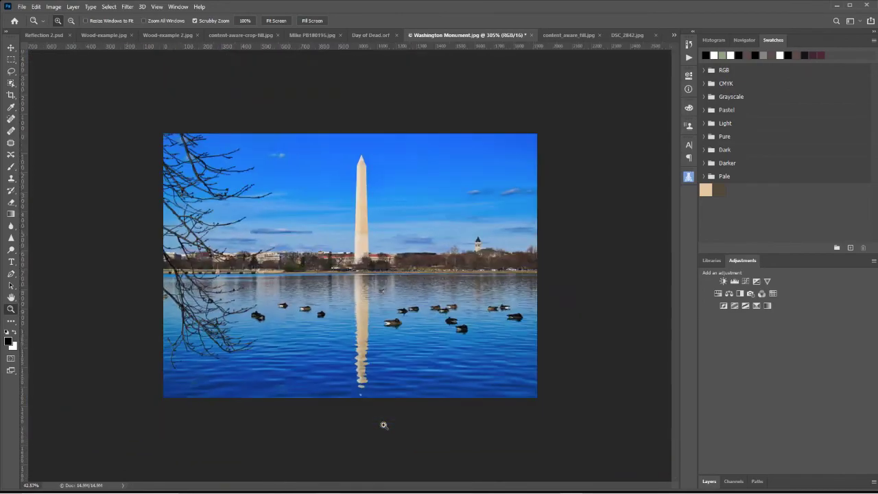